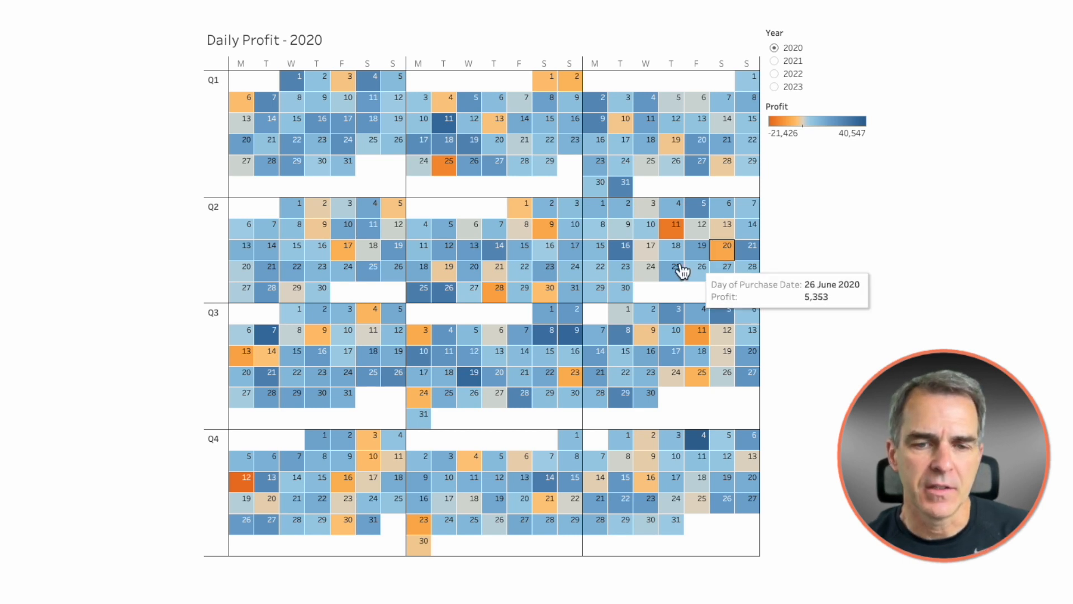
{"action": "mouse_move", "coordinate": [473, 239]}
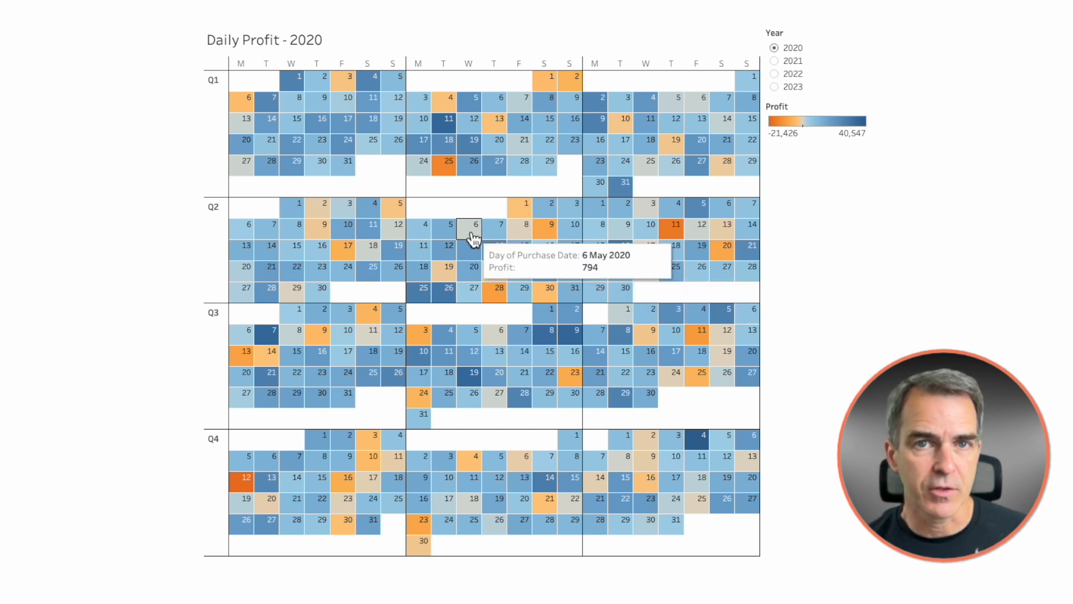
{"action": "left_click", "coordinate": [472, 239]}
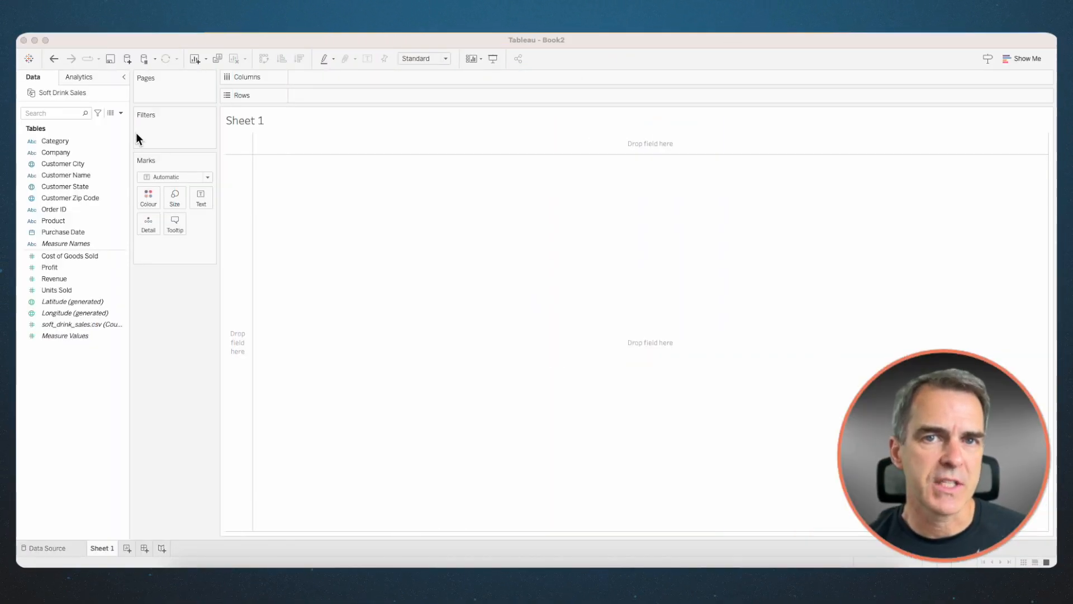
Step: Filter the sheet by years of Purchase Date, keeping only 2020
{"action": "left_click_drag", "start_coordinate": [60, 231], "coordinate": [186, 129]}
{"action": "double_click", "coordinate": [500, 258]}
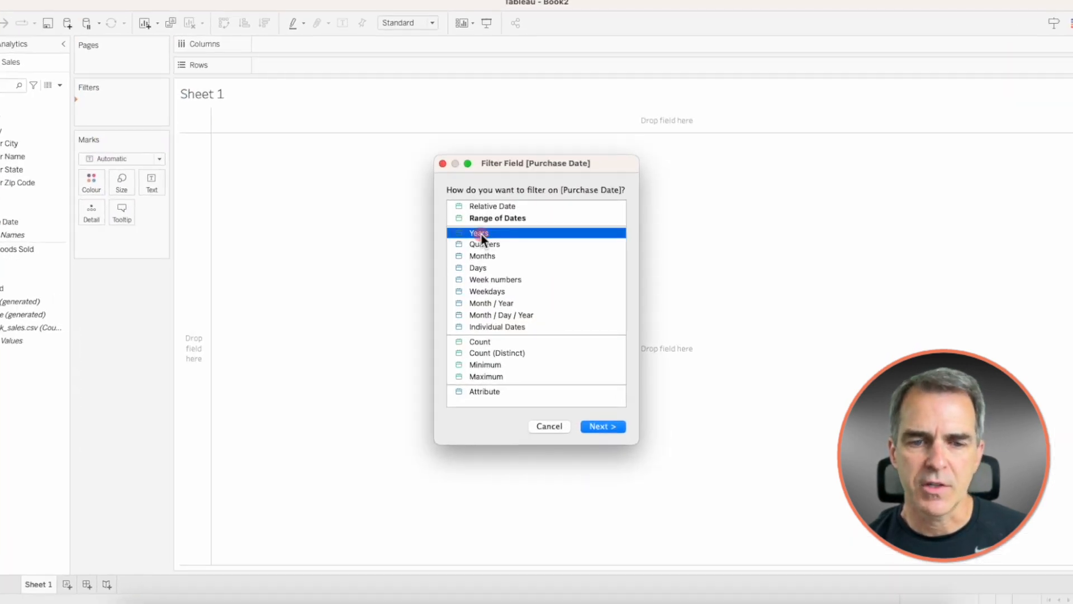
{"action": "left_click", "coordinate": [479, 225]}
{"action": "left_click", "coordinate": [427, 189]}
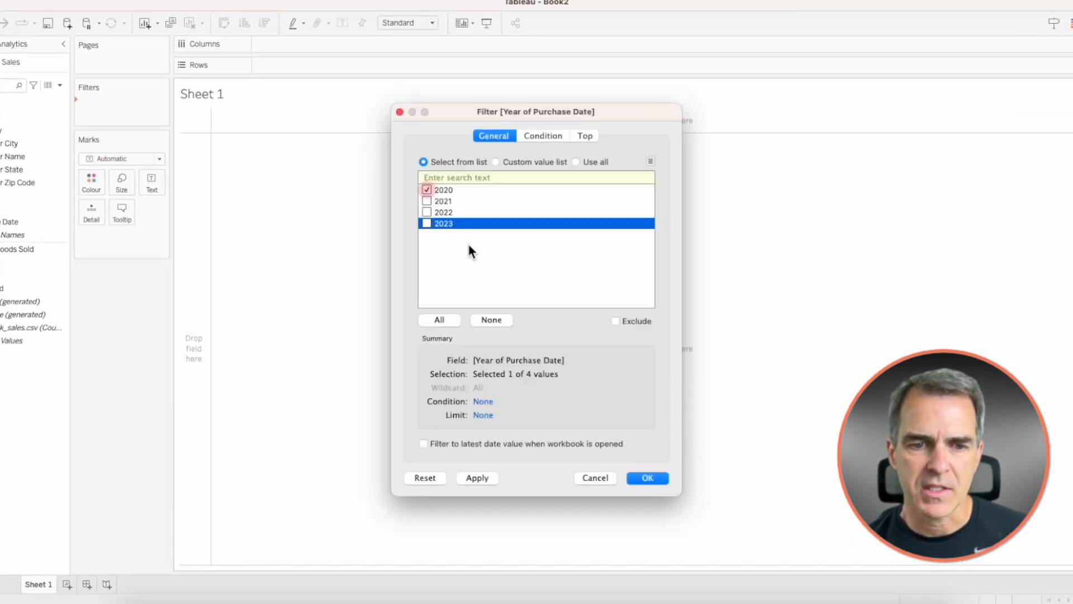
{"action": "left_click", "coordinate": [648, 478]}
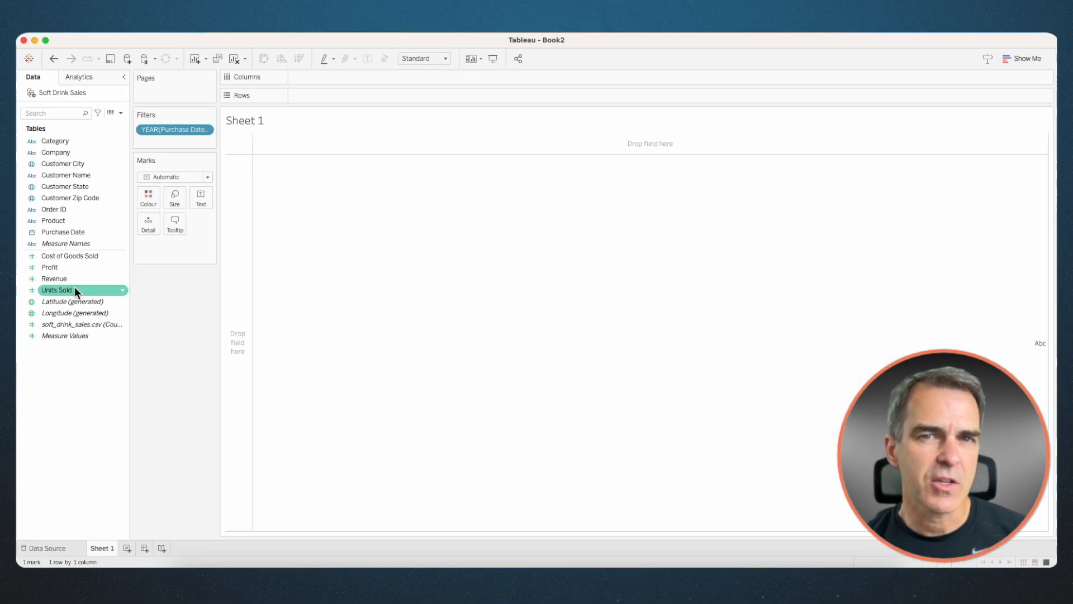
Step: Place Purchase Date on the rows as the discrete QUARTER(Purchase Date)
{"action": "right_click", "coordinate": [66, 234]}
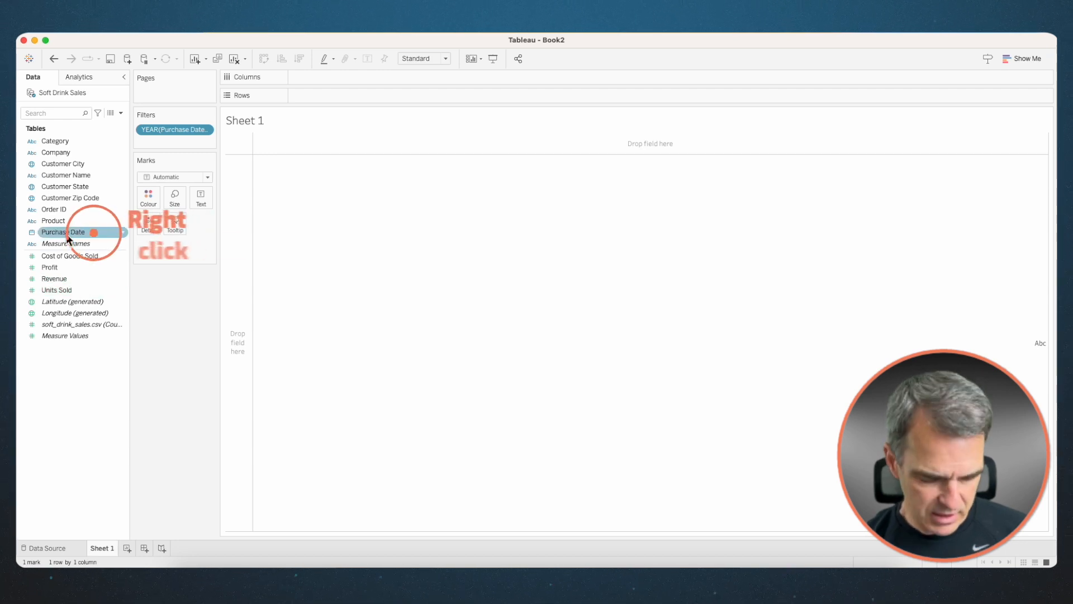
{"action": "left_click_drag", "start_coordinate": [66, 234], "coordinate": [240, 229]}
{"action": "left_click", "coordinate": [495, 185]}
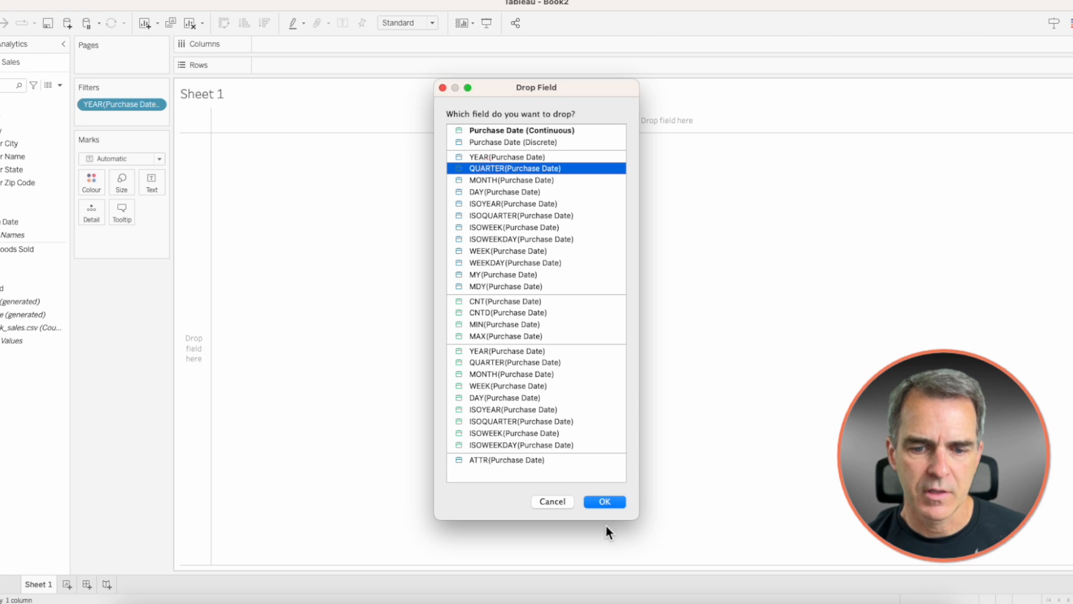
{"action": "left_click", "coordinate": [604, 501]}
Step: Place Purchase Date on the columns as WEEKDAY(Purchase Date)
{"action": "left_click_drag", "start_coordinate": [63, 232], "coordinate": [351, 76]}
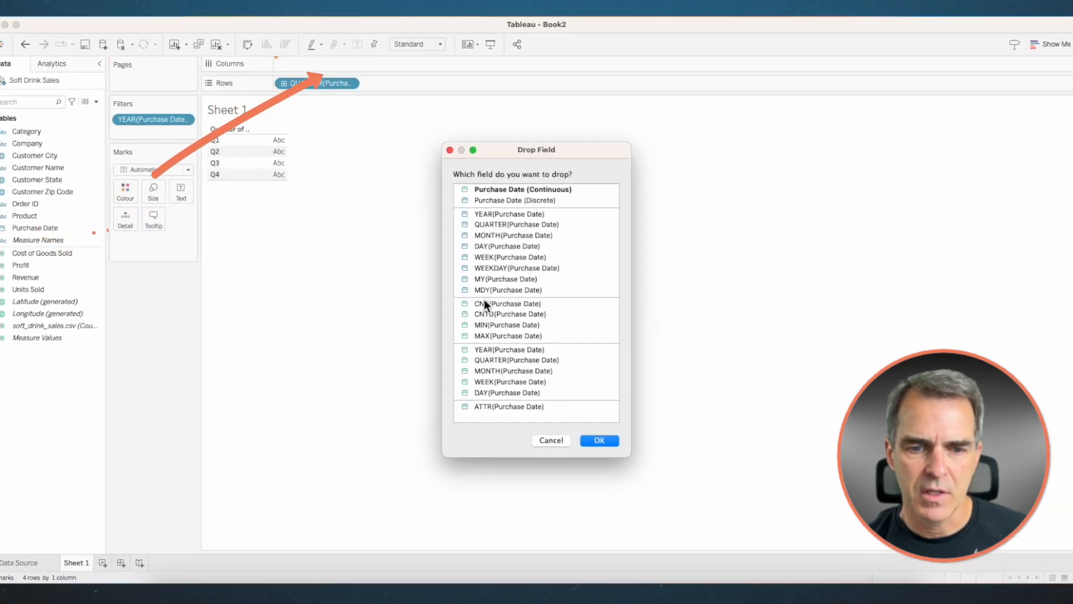
{"action": "left_click", "coordinate": [491, 264]}
{"action": "left_click", "coordinate": [603, 452]}
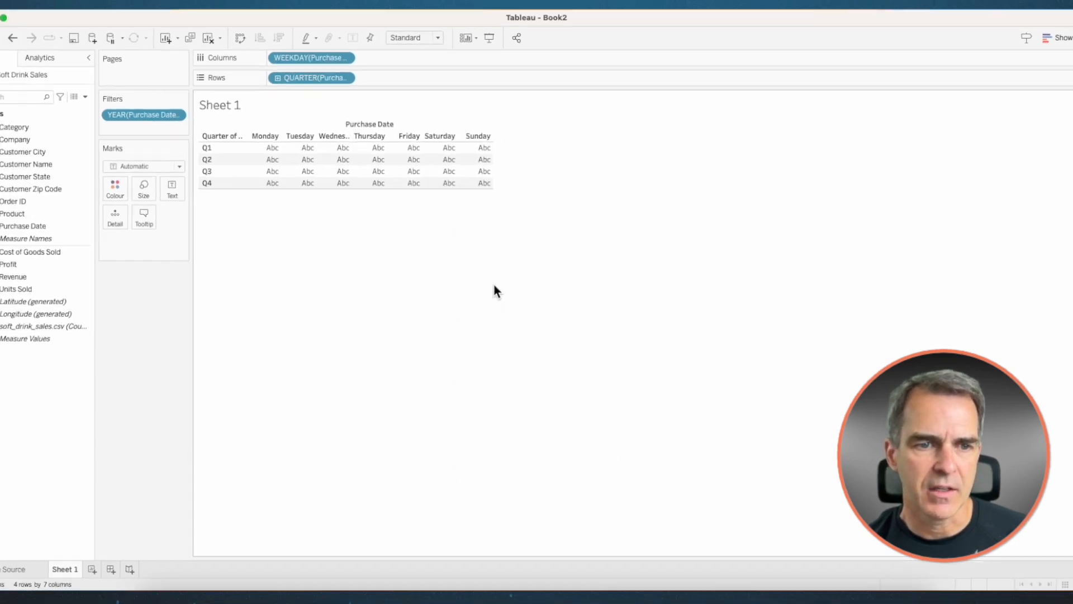
Step: Show Purchase Date as the text label of the marks, using the discrete DAY(Purchase Date)
{"action": "right_click", "coordinate": [18, 226]}
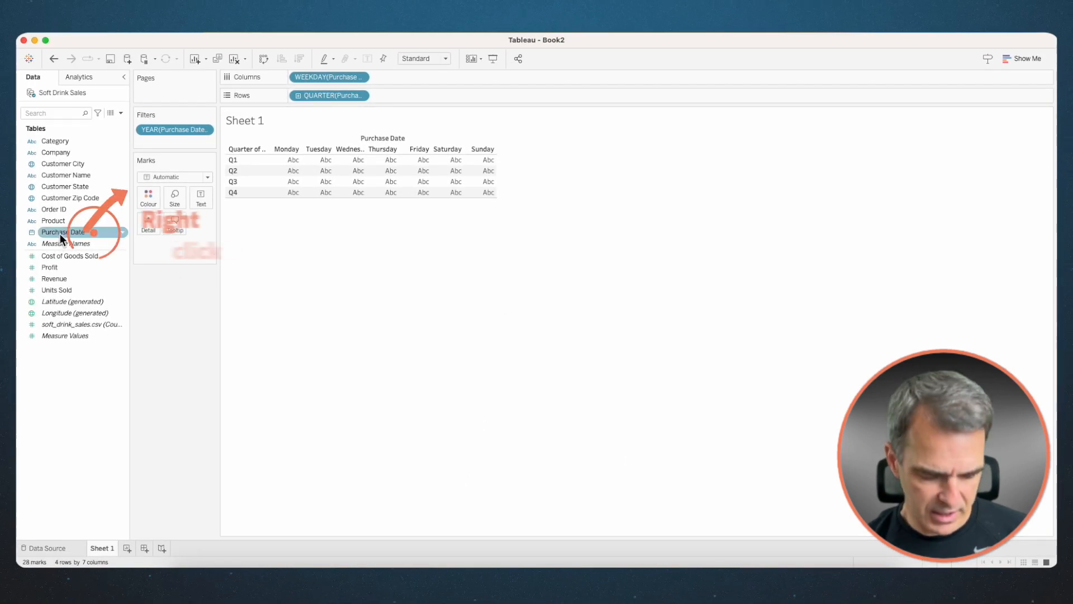
{"action": "left_click_drag", "start_coordinate": [60, 233], "coordinate": [200, 201]}
{"action": "left_click", "coordinate": [485, 244]}
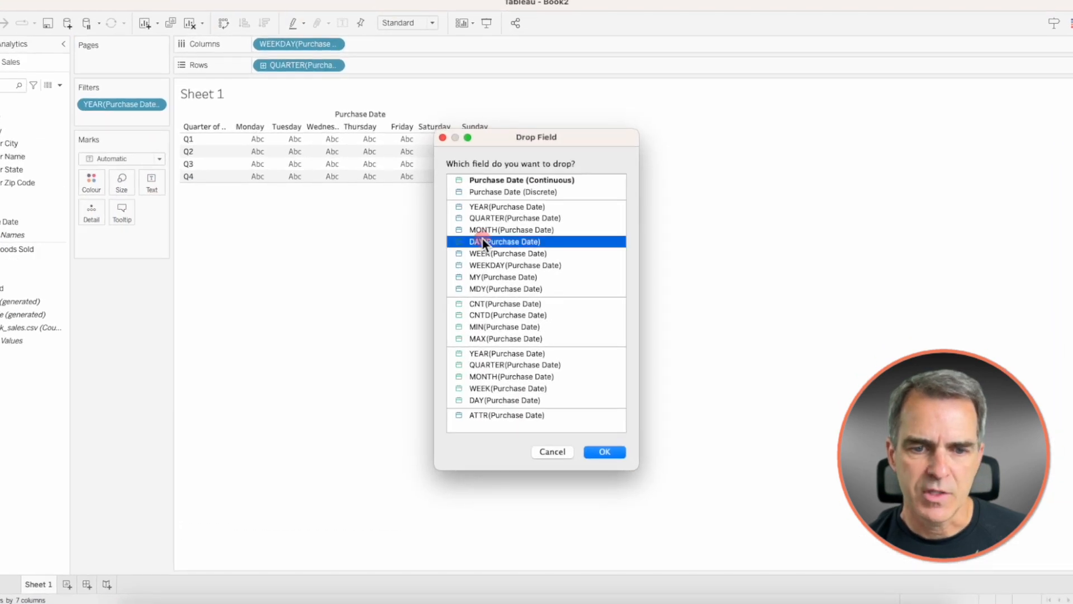
{"action": "left_click", "coordinate": [615, 452]}
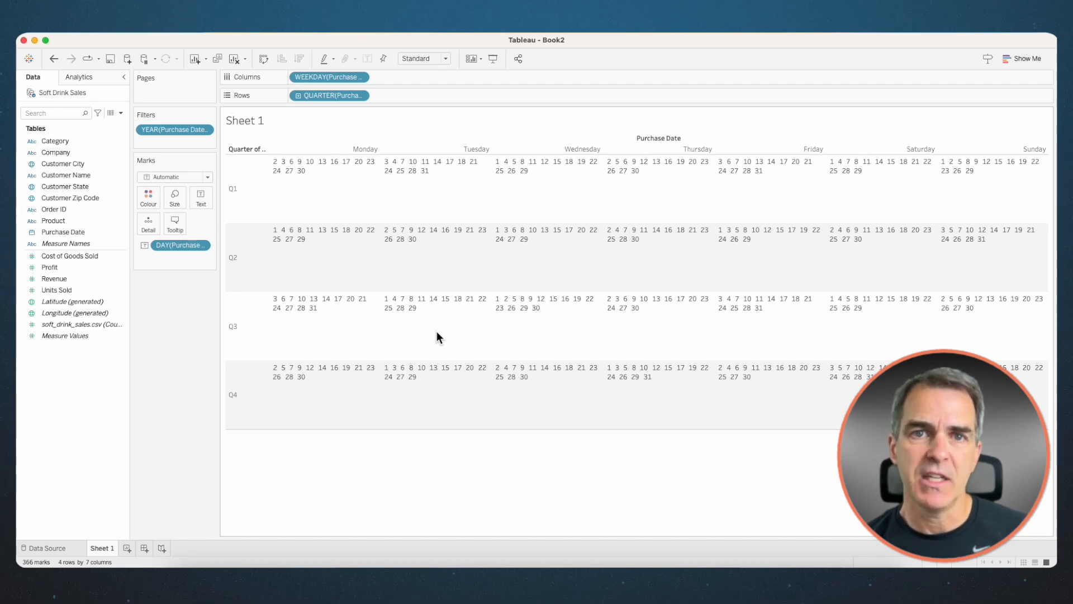
Step: Create a custom date from Purchase Date named Month, with Months as the detail and Date Part as the type
{"action": "right_click", "coordinate": [82, 232]}
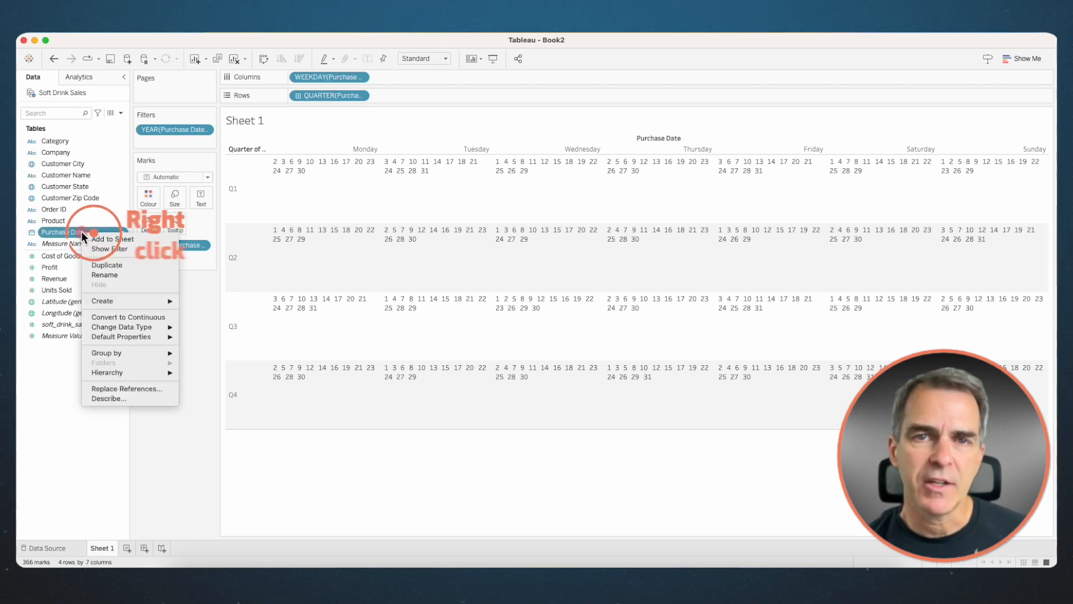
{"action": "mouse_move", "coordinate": [137, 301]}
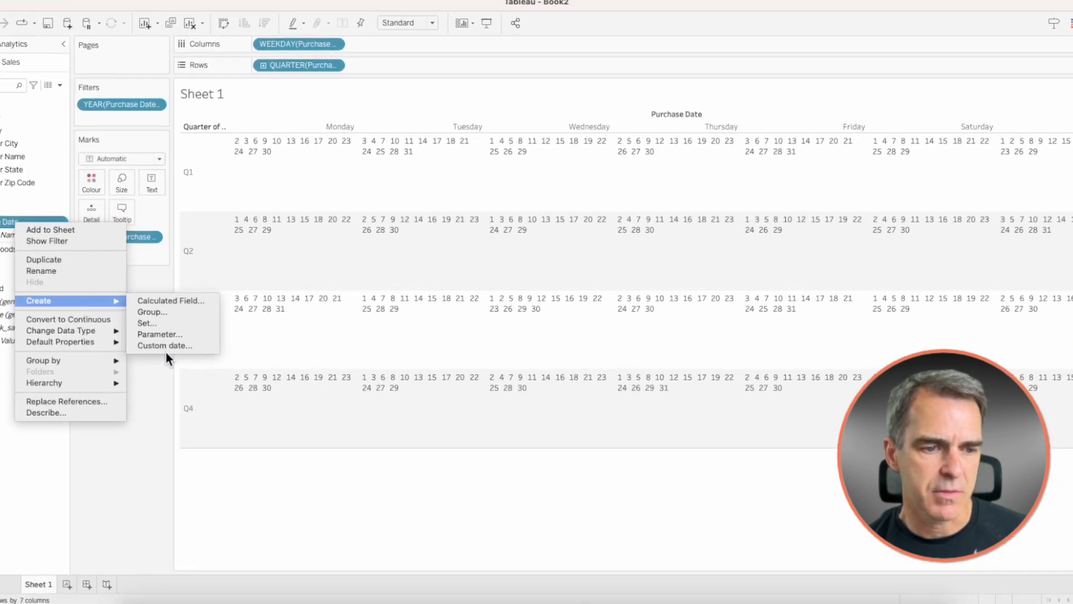
{"action": "left_click", "coordinate": [163, 345]}
{"action": "left_click", "coordinate": [472, 274]}
{"action": "key", "text": "super+a"}
{"action": "type", "text": "Mo"}
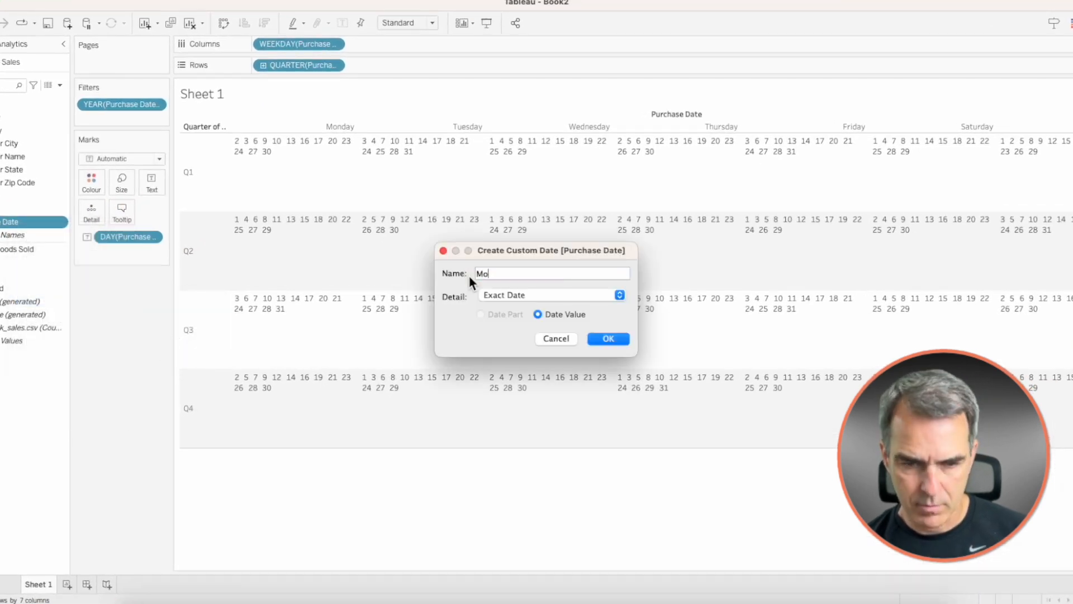
{"action": "left_click", "coordinate": [495, 294]}
{"action": "left_click", "coordinate": [498, 328]}
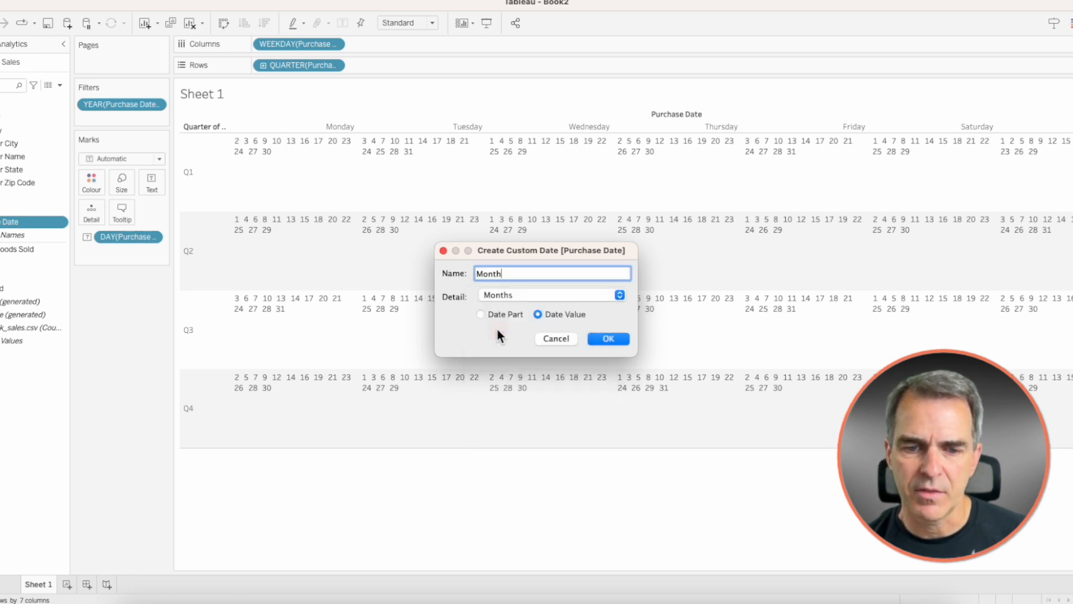
{"action": "left_click", "coordinate": [482, 314]}
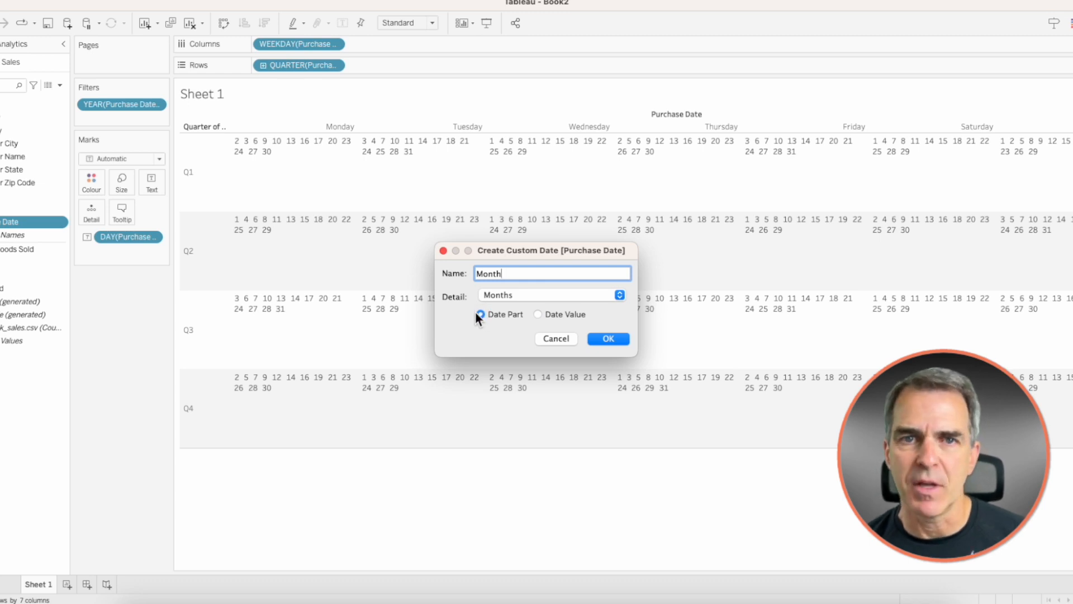
{"action": "left_click", "coordinate": [615, 339]}
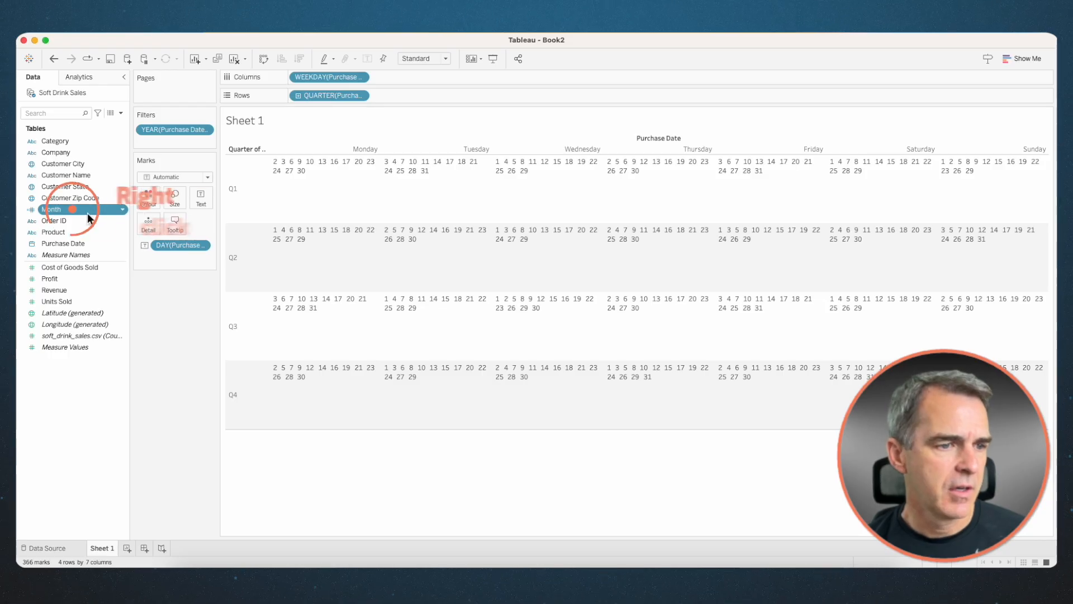
Step: Start a new group on the Month field and name it Columns
{"action": "right_click", "coordinate": [76, 208]}
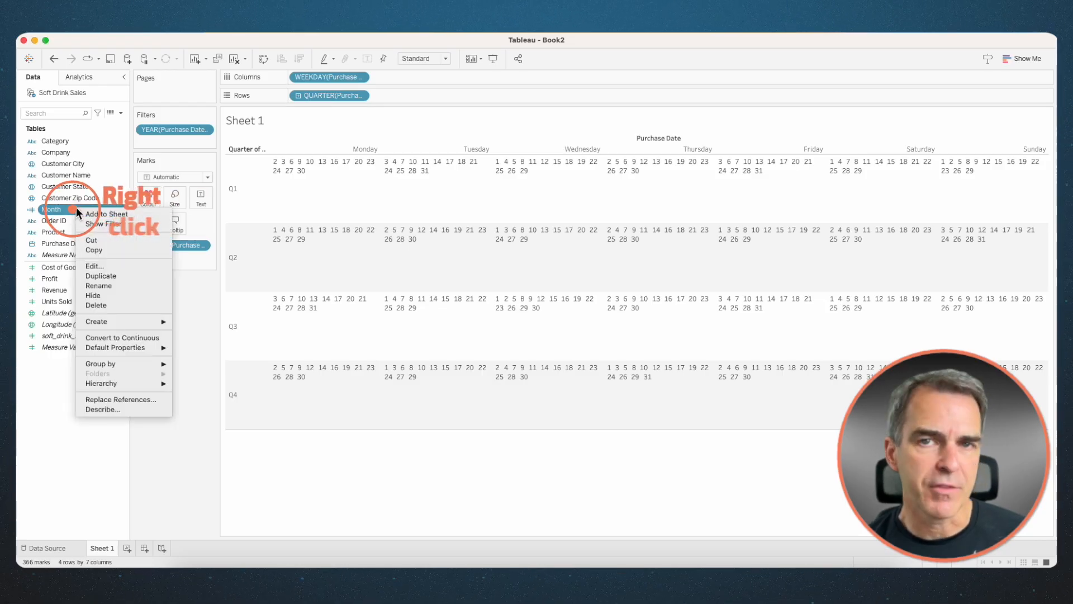
{"action": "mouse_move", "coordinate": [149, 322]}
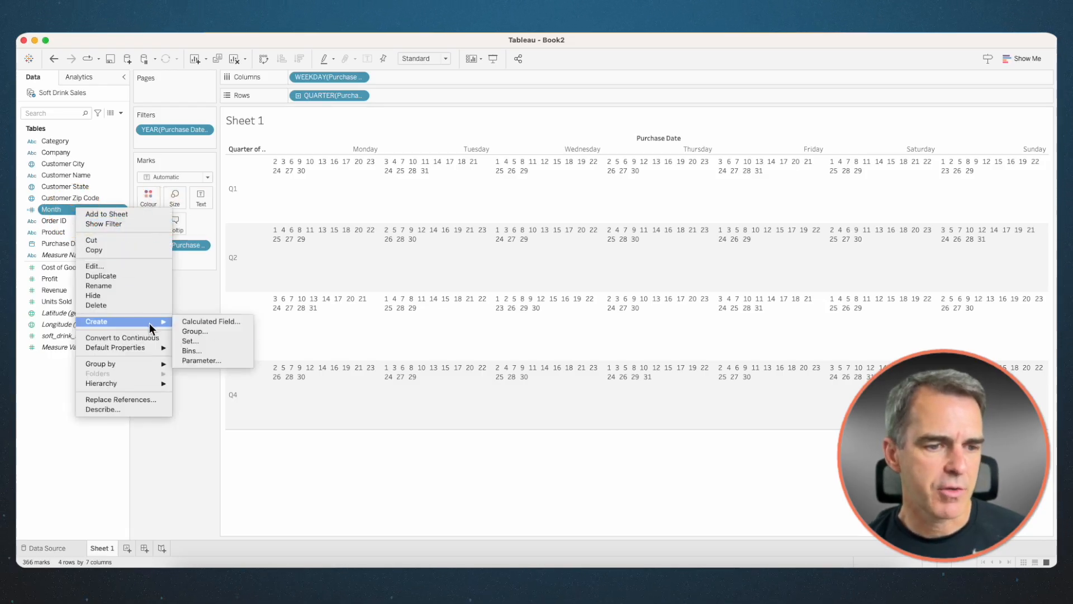
{"action": "left_click", "coordinate": [213, 331]}
{"action": "type", "text": "Columns"}
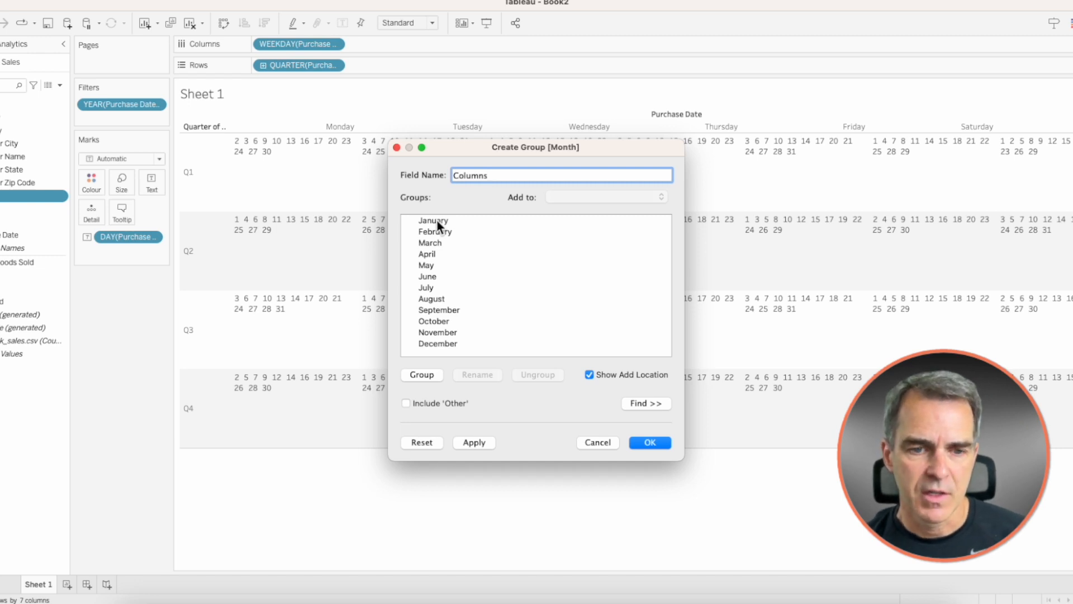
Step: Group January, April, July and October under the name Column 1
{"action": "left_click", "coordinate": [437, 219]}
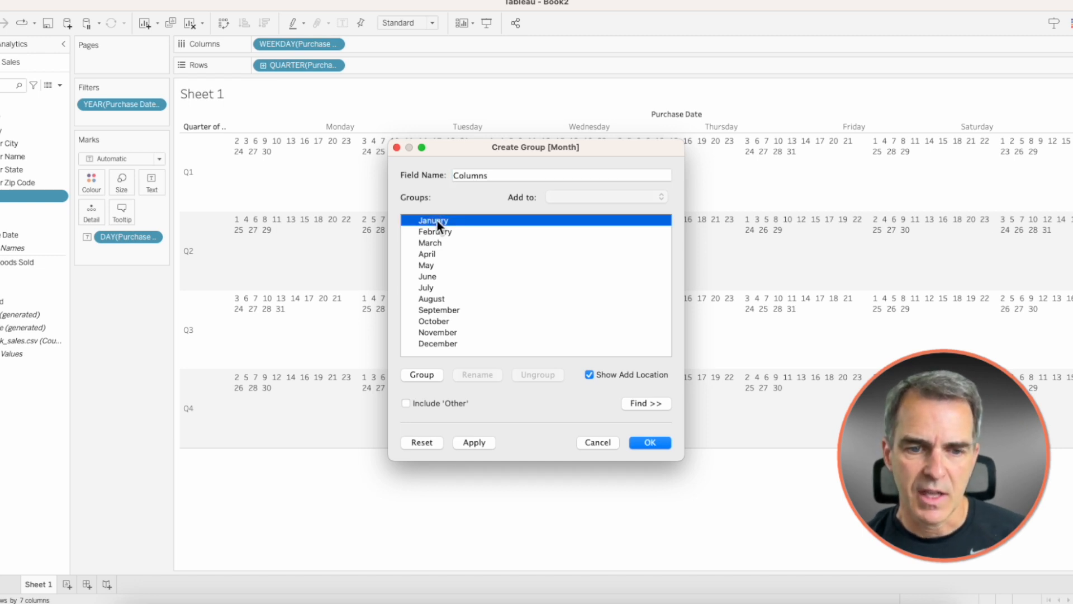
{"action": "left_click", "coordinate": [435, 253], "text": "super"}
{"action": "left_click", "coordinate": [434, 286], "text": "super"}
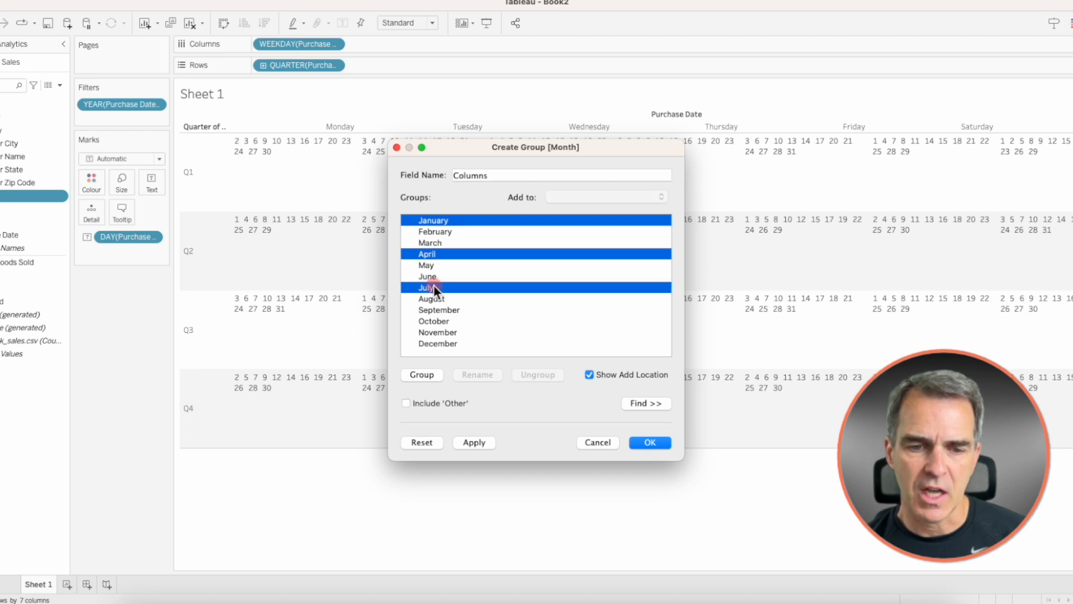
{"action": "left_click", "coordinate": [437, 321], "text": "super"}
{"action": "left_click", "coordinate": [427, 373]}
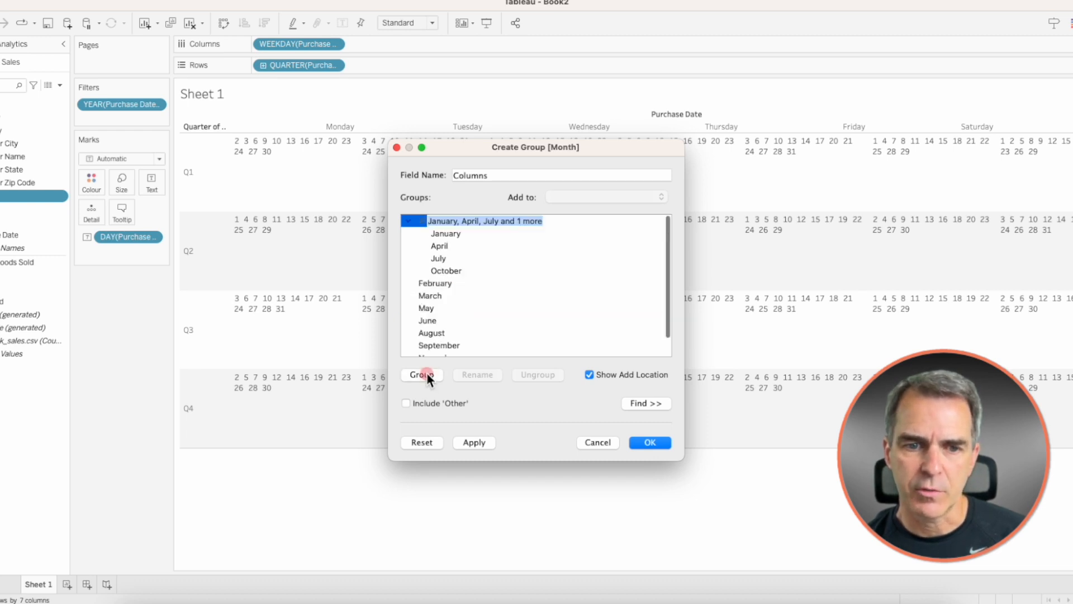
{"action": "type", "text": "Col"}
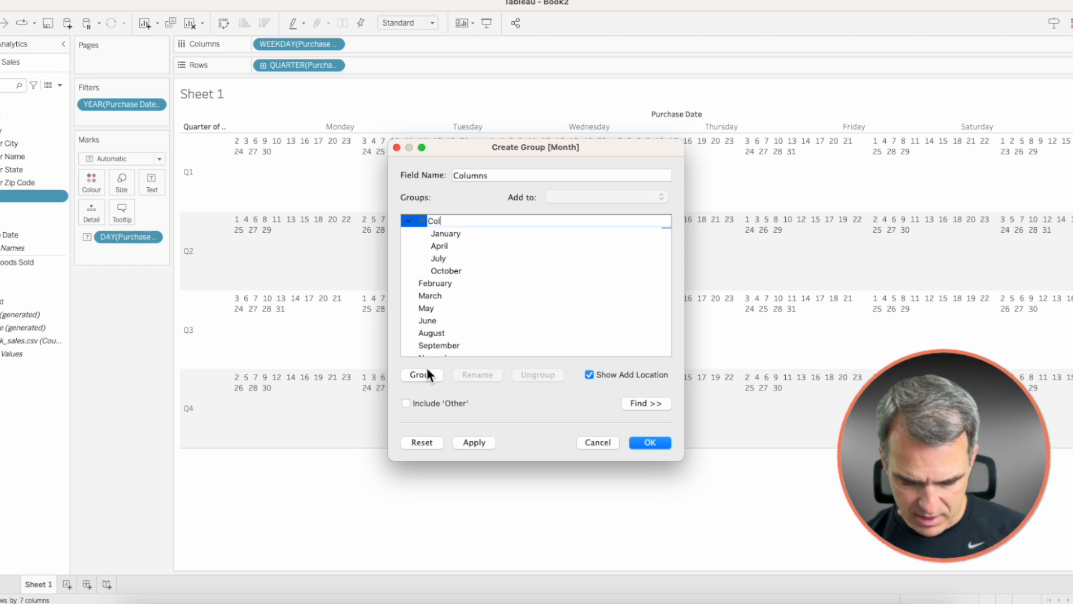
{"action": "type", "text": "umn 1"}
{"action": "key", "text": "Return"}
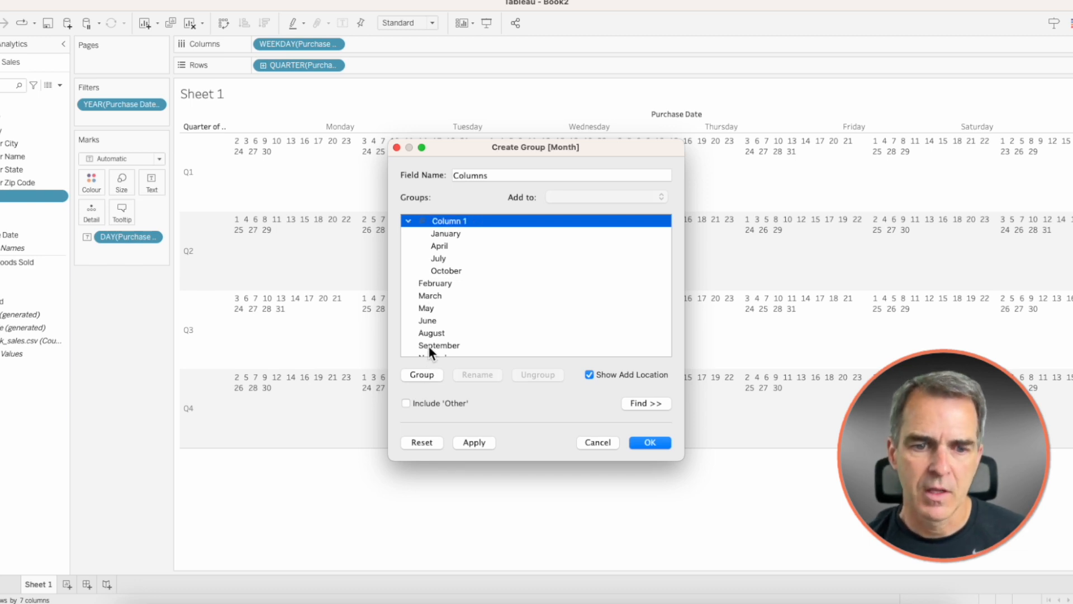
Step: Group February, May, August and November under the name Column 2
{"action": "left_click", "coordinate": [430, 283]}
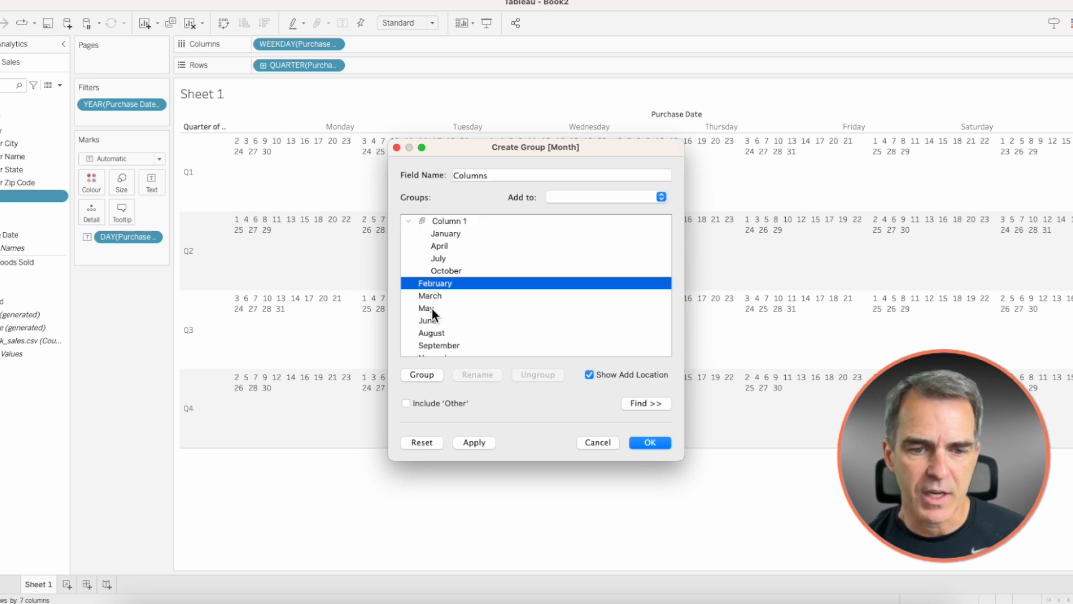
{"action": "left_click", "coordinate": [431, 308], "text": "super"}
{"action": "left_click", "coordinate": [434, 332], "text": "super"}
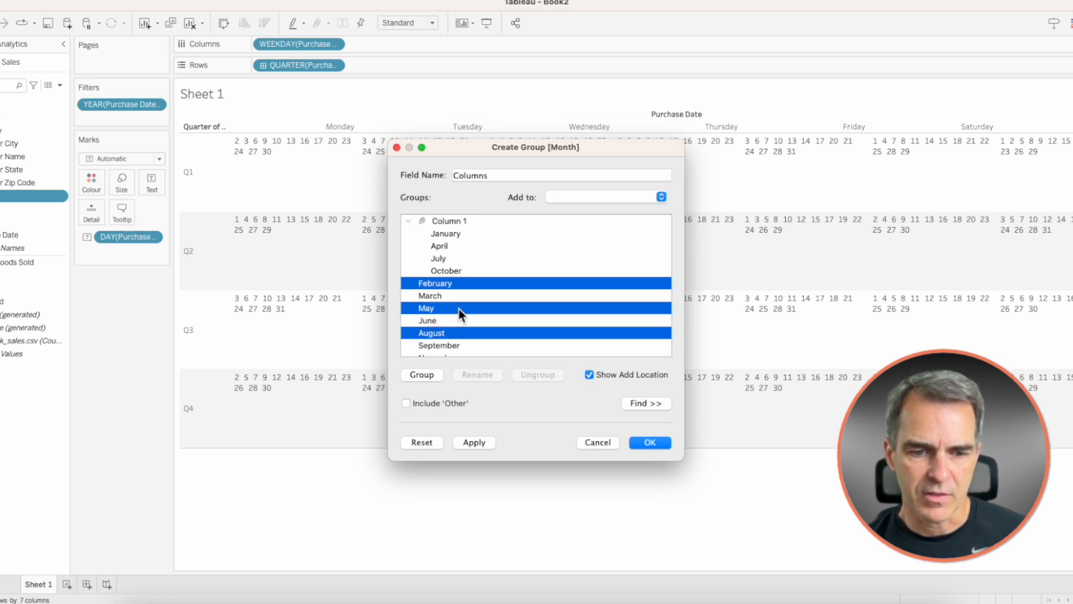
{"action": "scroll", "coordinate": [458, 309], "scroll_direction": "down", "scroll_amount": 1}
{"action": "left_click", "coordinate": [439, 338], "text": "super"}
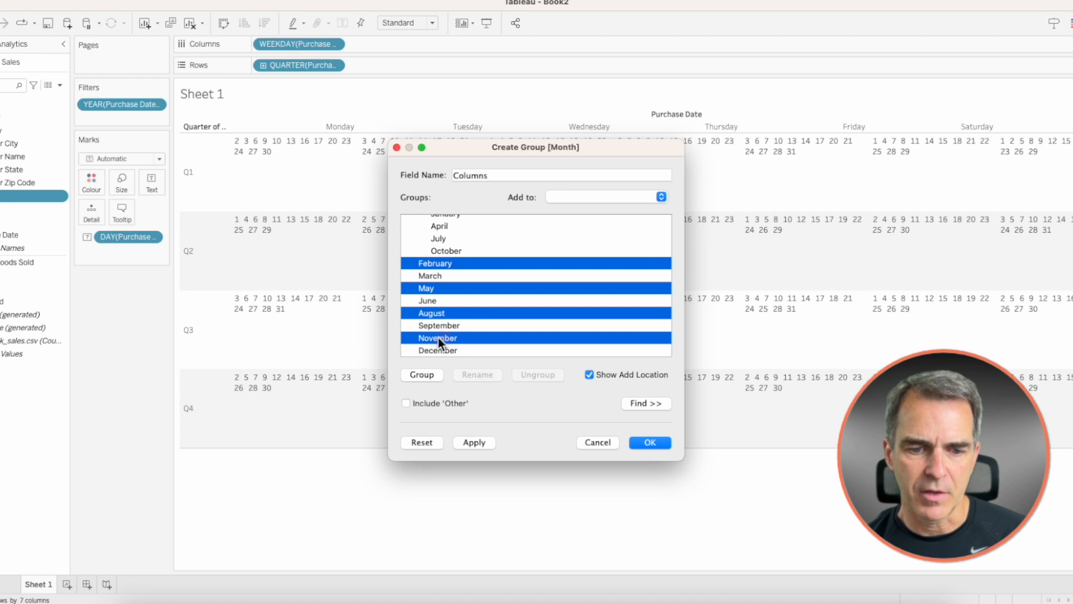
{"action": "left_click", "coordinate": [431, 376]}
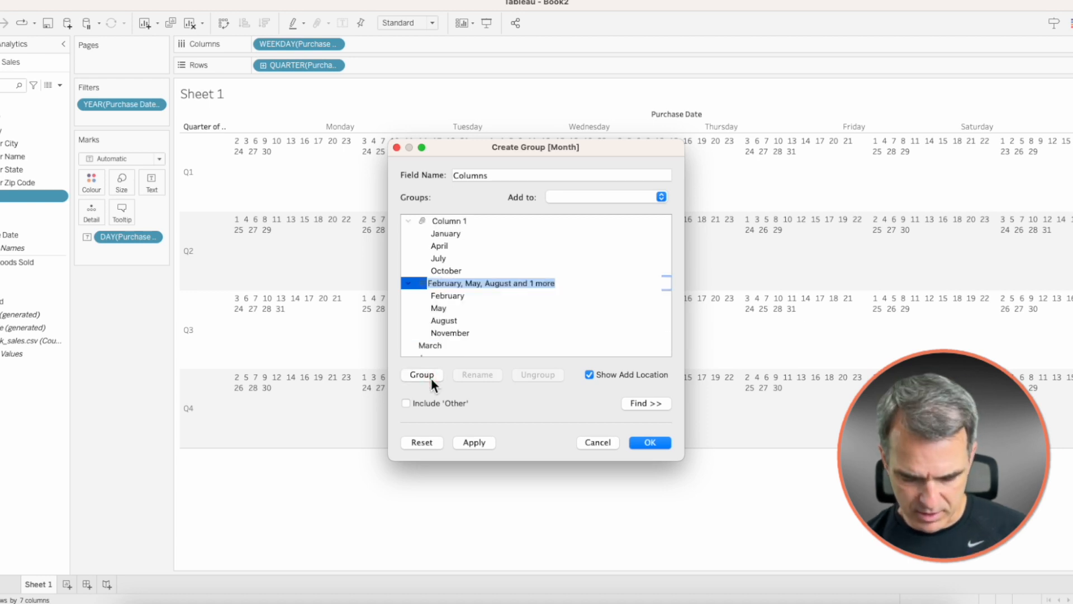
{"action": "type", "text": "Column 2"}
{"action": "key", "text": "Return"}
Step: Group March, June, September and December under the name Columns 3 and save the group field
{"action": "scroll", "coordinate": [559, 301], "scroll_direction": "down", "scroll_amount": 3}
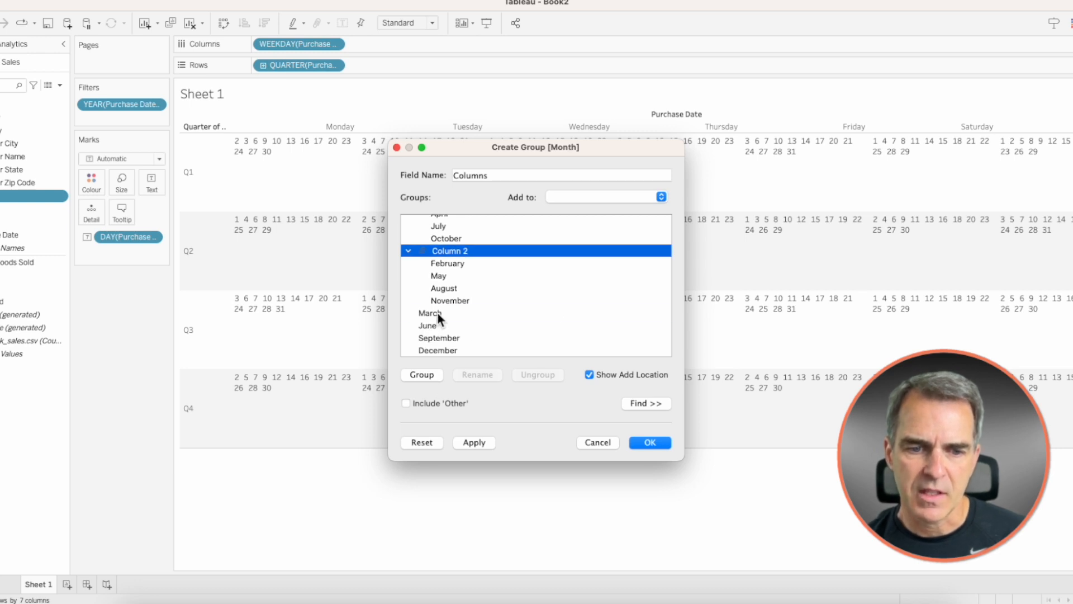
{"action": "left_click", "coordinate": [437, 312]}
{"action": "left_click", "coordinate": [435, 326], "text": "shift"}
{"action": "left_click", "coordinate": [437, 339], "text": "shift"}
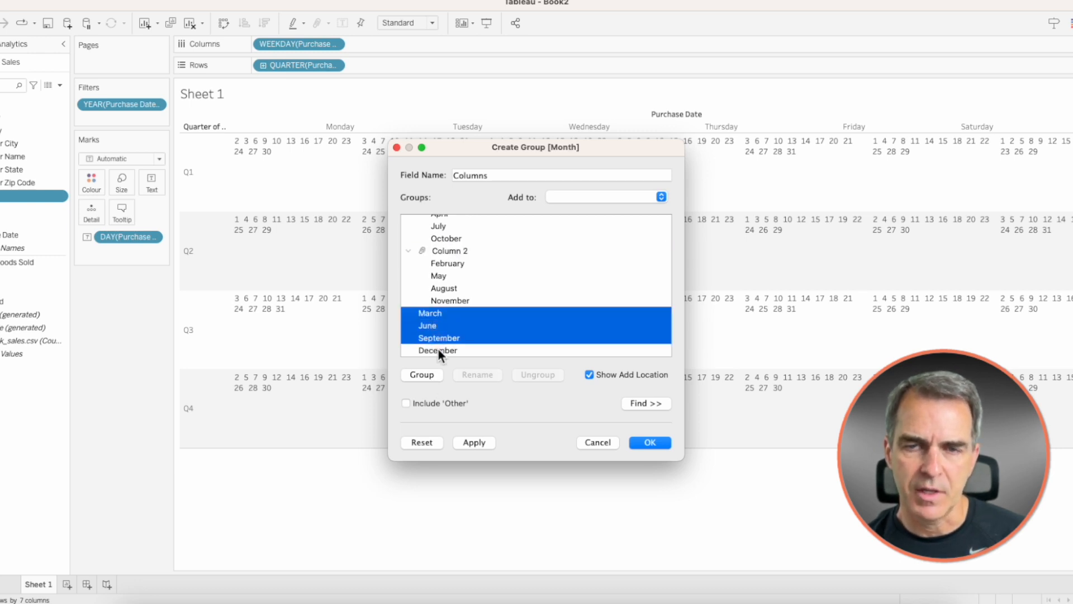
{"action": "left_click", "coordinate": [438, 350], "text": "shift"}
{"action": "left_click", "coordinate": [429, 374]}
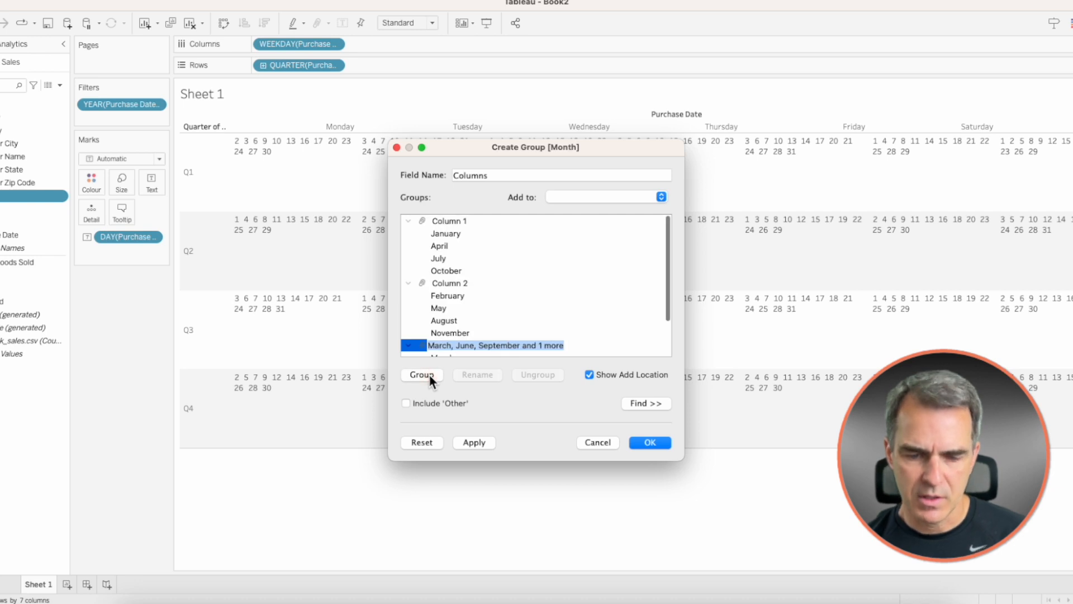
{"action": "type", "text": "Columns "}
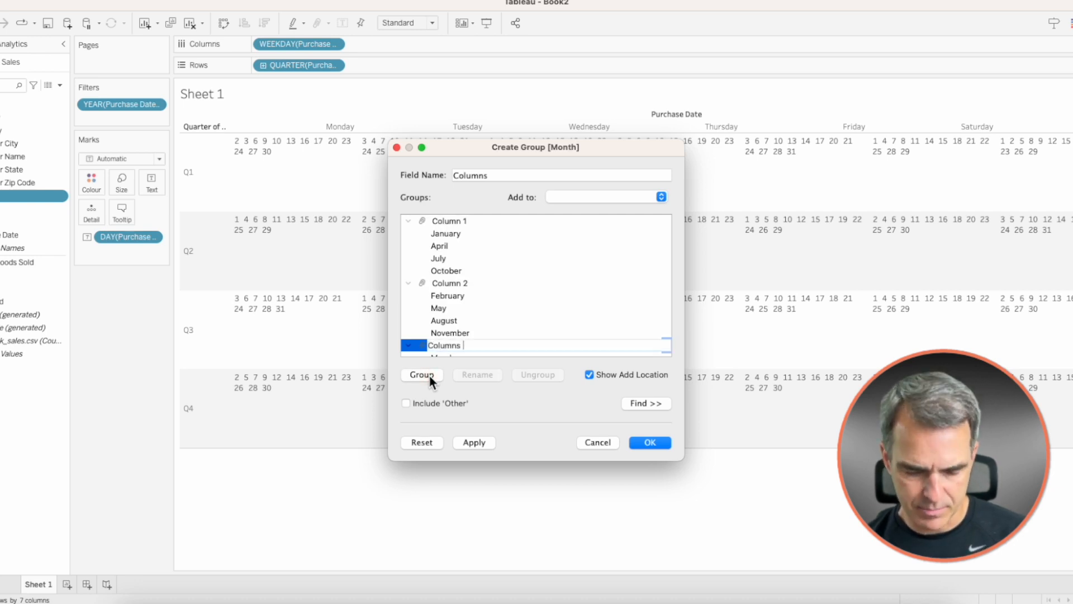
{"action": "type", "text": "3"}
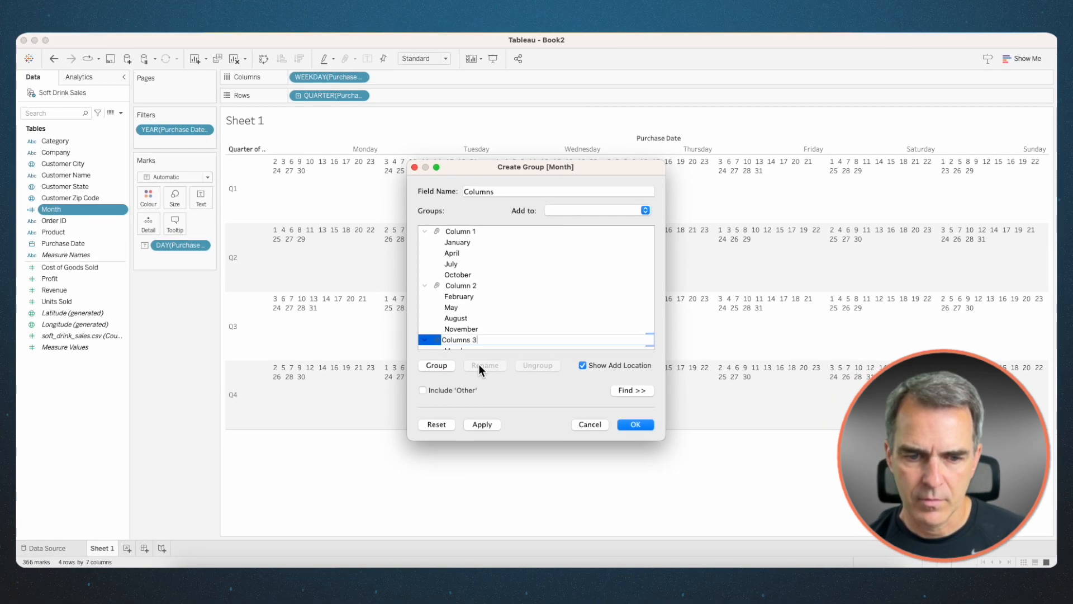
{"action": "key", "text": "Return"}
{"action": "left_click", "coordinate": [632, 426]}
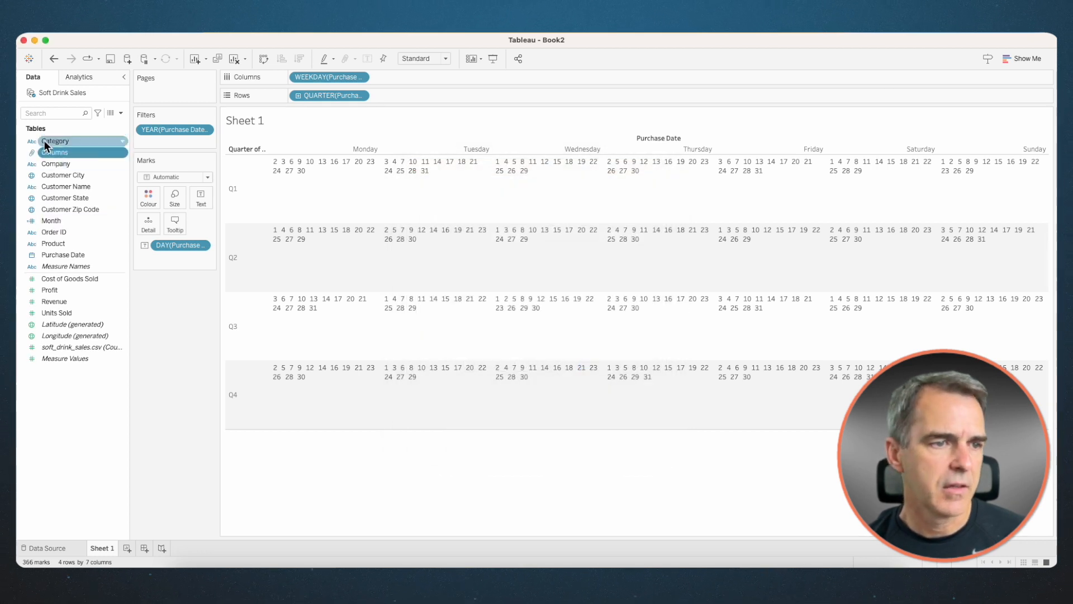
Step: Add the Columns group ahead of the weekday on Columns, and the discrete WEEK(Purchase Date) after the quarter on Rows
{"action": "left_click_drag", "start_coordinate": [59, 153], "coordinate": [293, 83]}
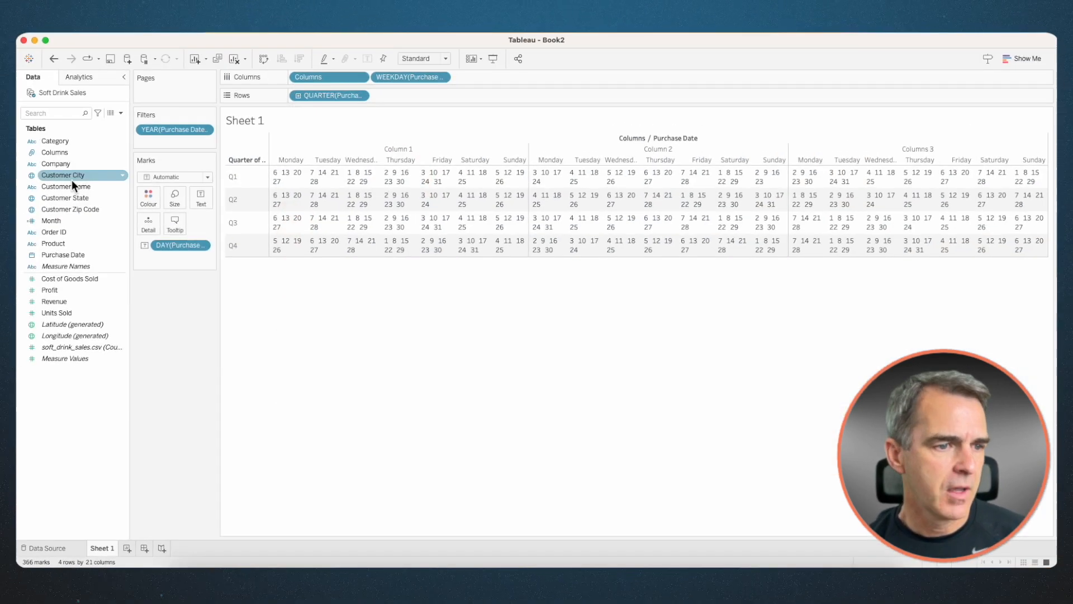
{"action": "left_click", "coordinate": [57, 253]}
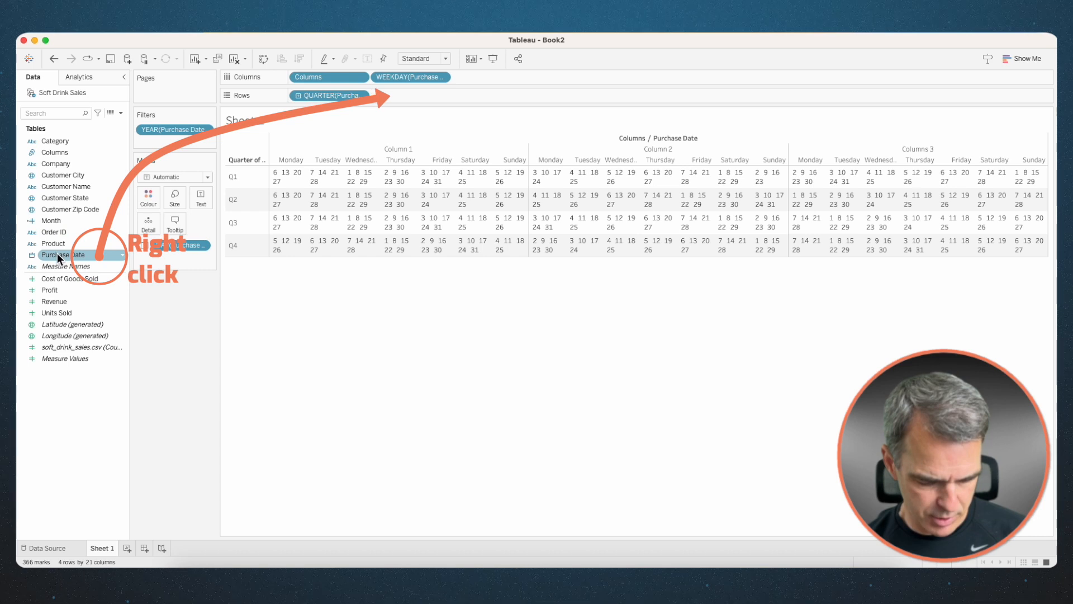
{"action": "left_click_drag", "start_coordinate": [57, 253], "coordinate": [401, 95]}
{"action": "left_click", "coordinate": [484, 259]}
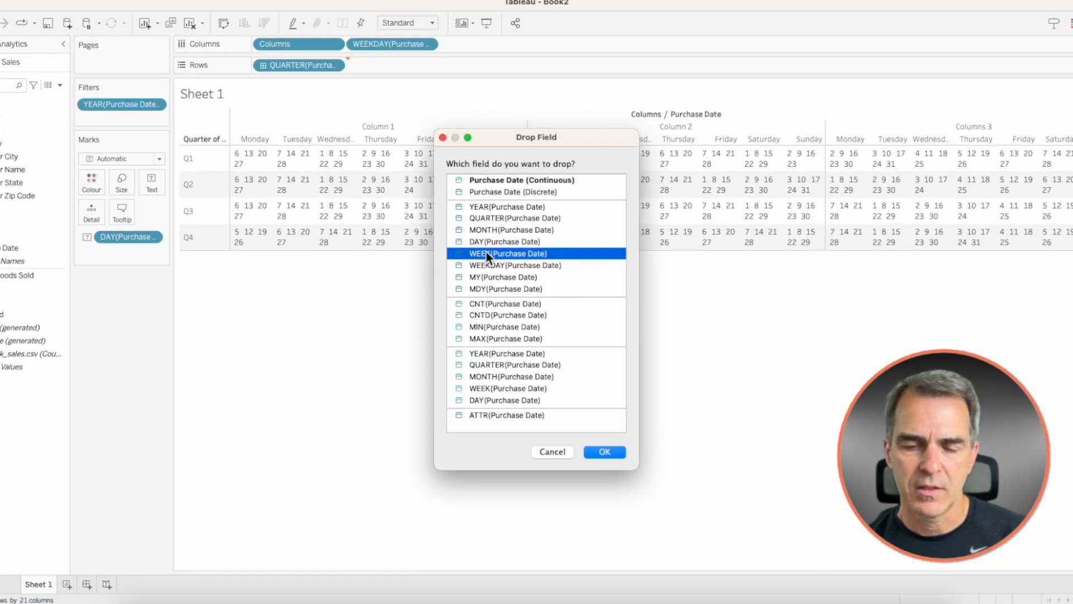
{"action": "left_click", "coordinate": [605, 452]}
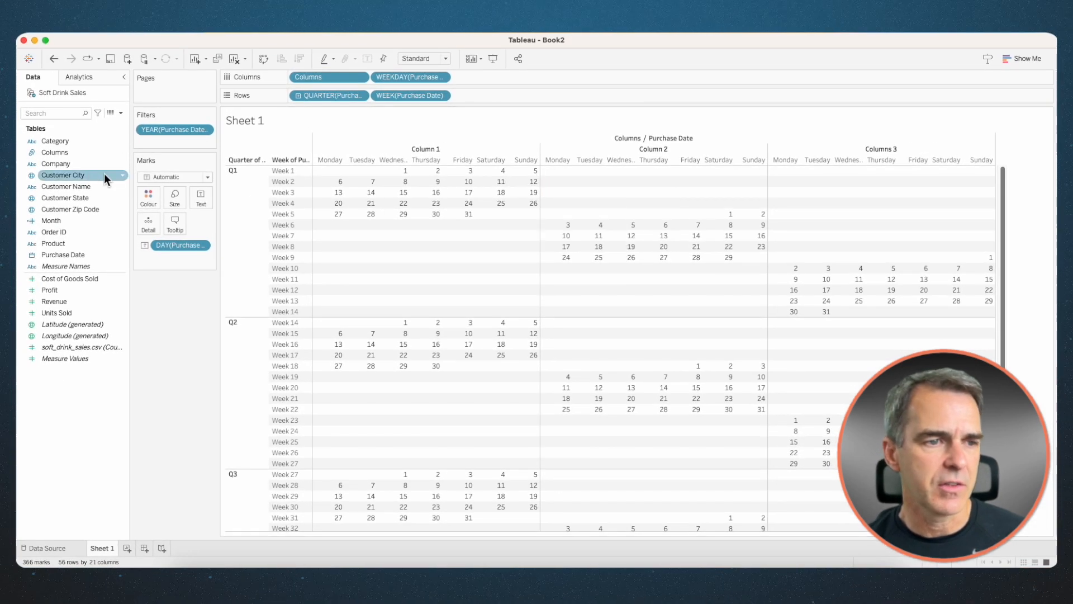
Step: Start a new calculated field and name it First Week per Month
{"action": "left_click", "coordinate": [120, 113]}
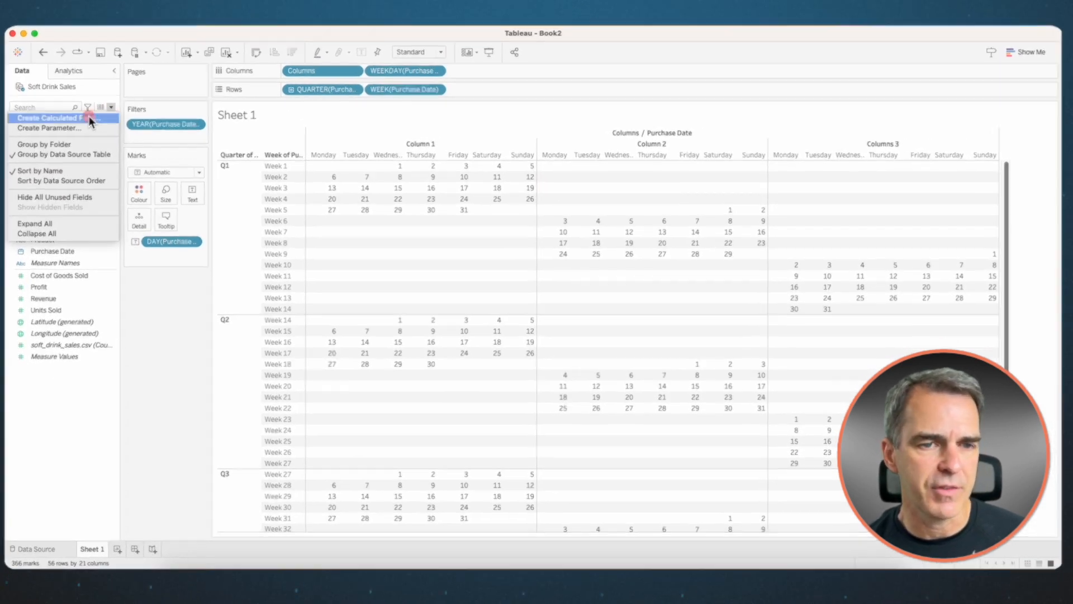
{"action": "left_click", "coordinate": [98, 120]}
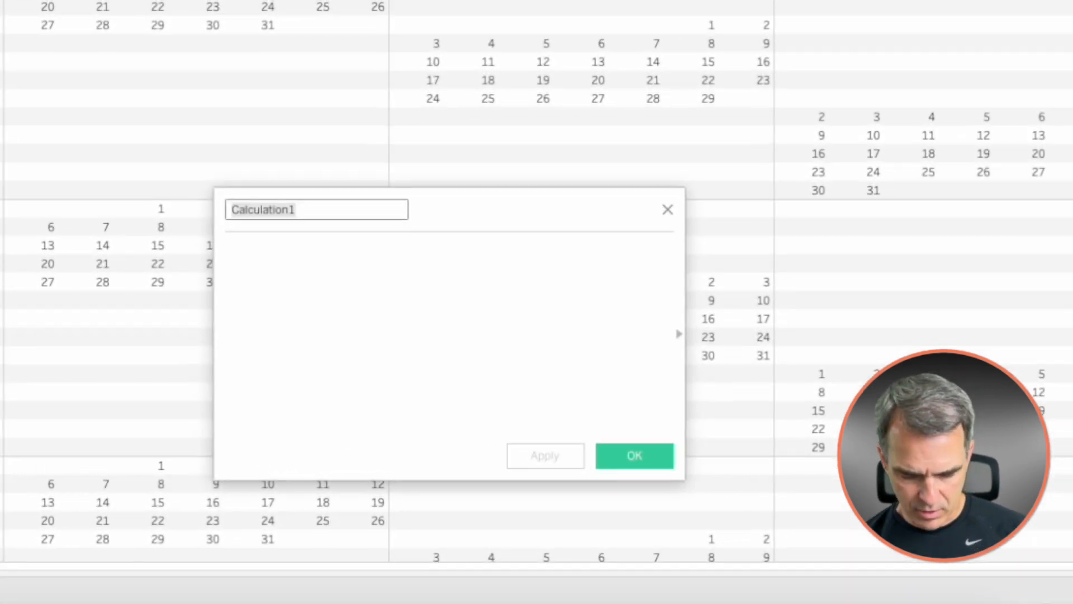
{"action": "type", "text": "First"}
{"action": "type", "text": " Week per Month"}
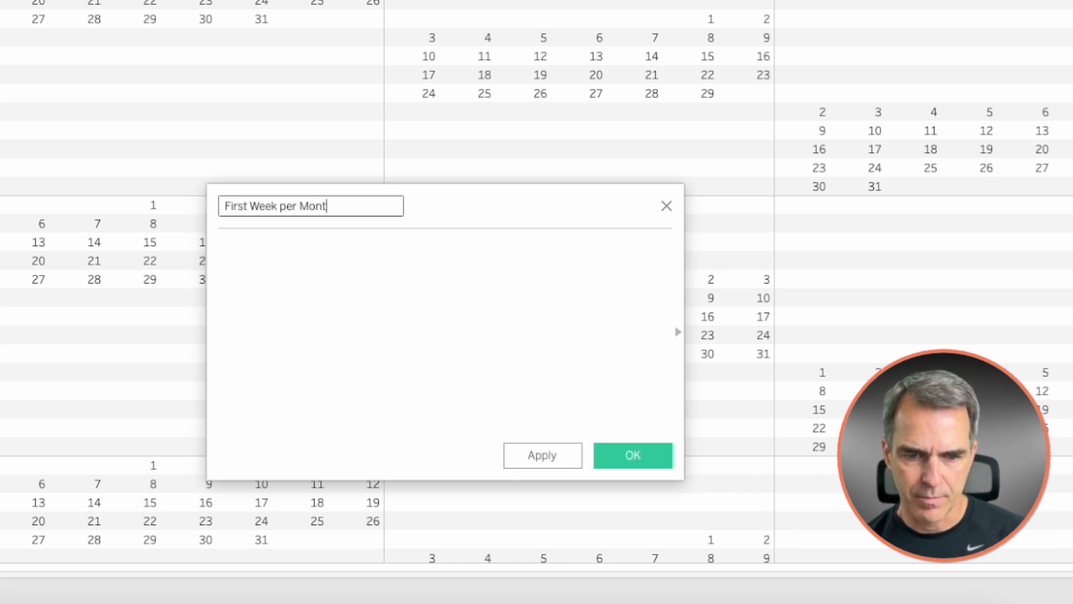
{"action": "left_click", "coordinate": [304, 317]}
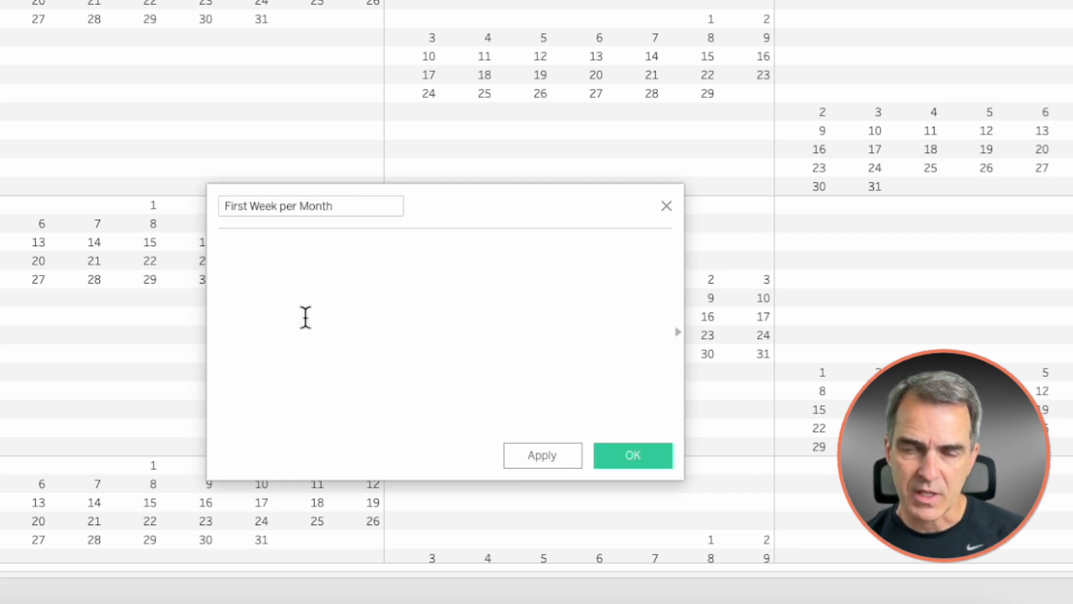
Step: Begin the First Week per Month formula with { FIXED DATETRUNC('month',[Purchase Date]) : as the level-of-detail part
{"action": "type", "text": "{ FIXED "}
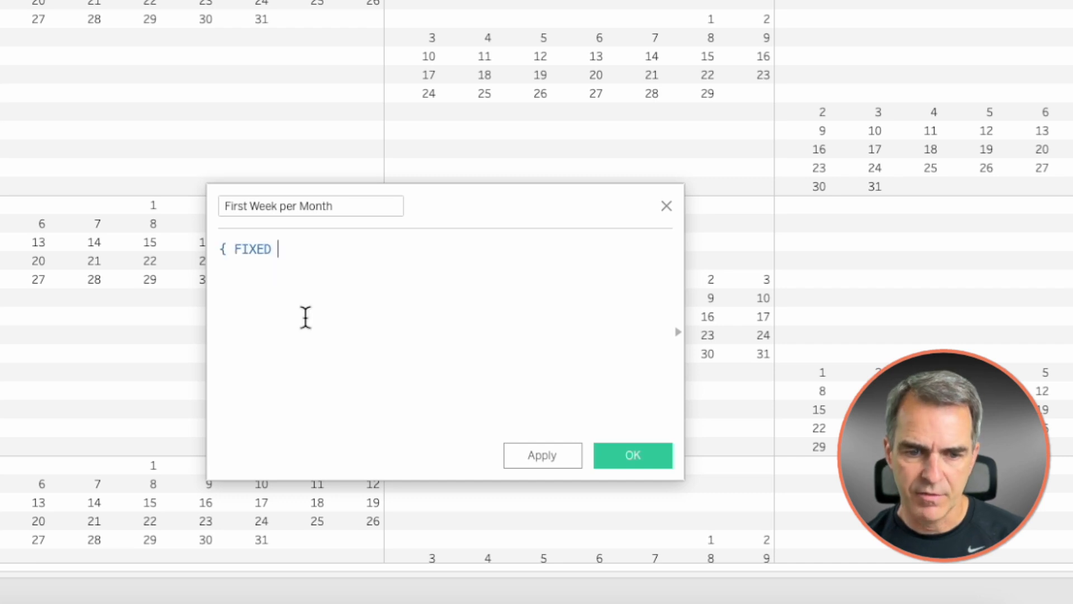
{"action": "type", "text": "date"}
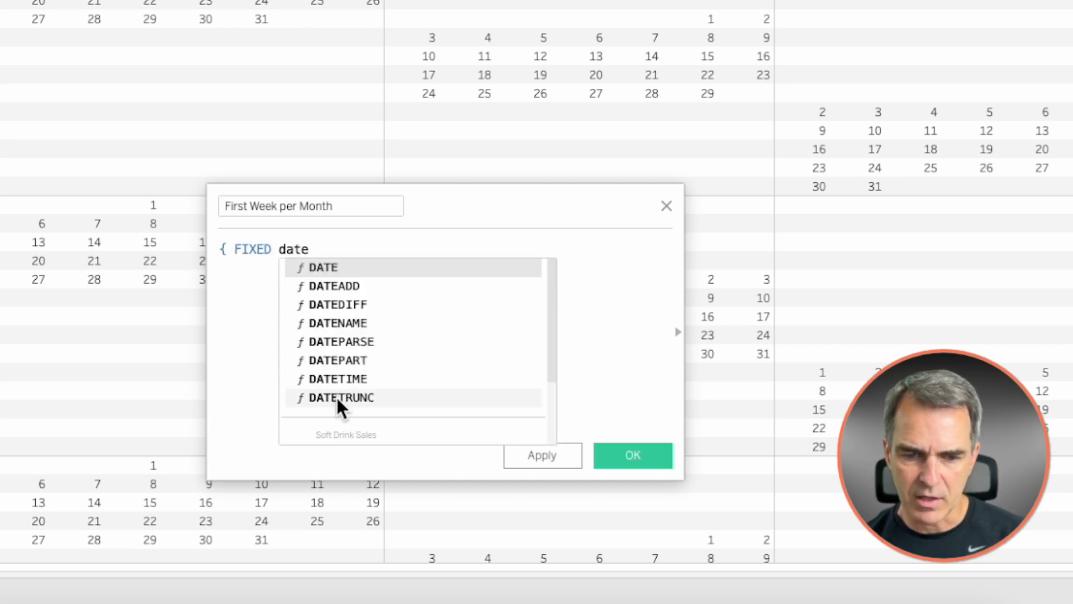
{"action": "left_click", "coordinate": [336, 397]}
{"action": "type", "text": "'month"}
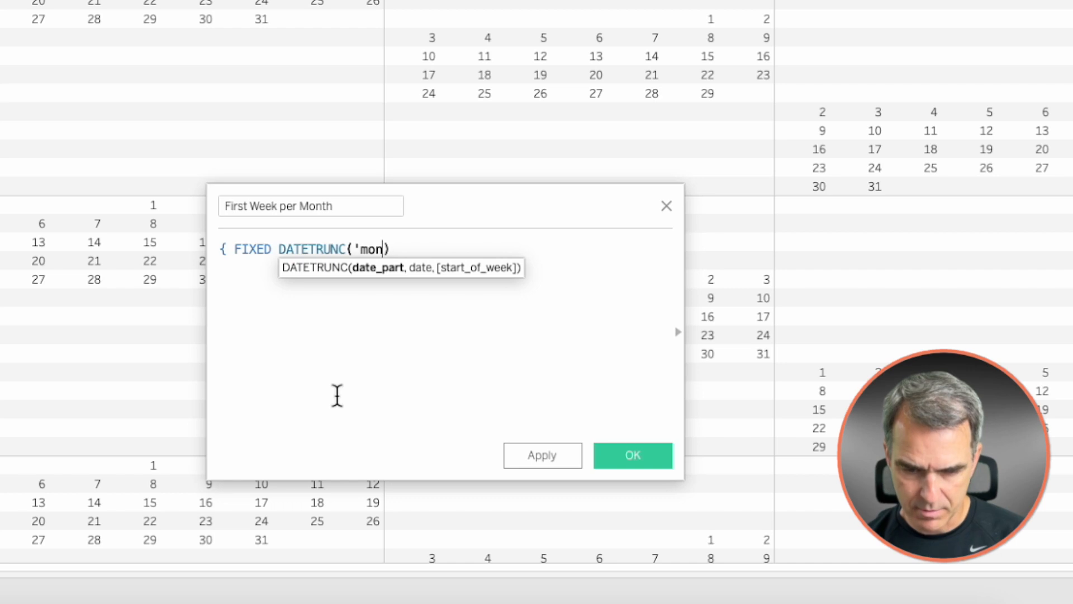
{"action": "type", "text": "',pur"}
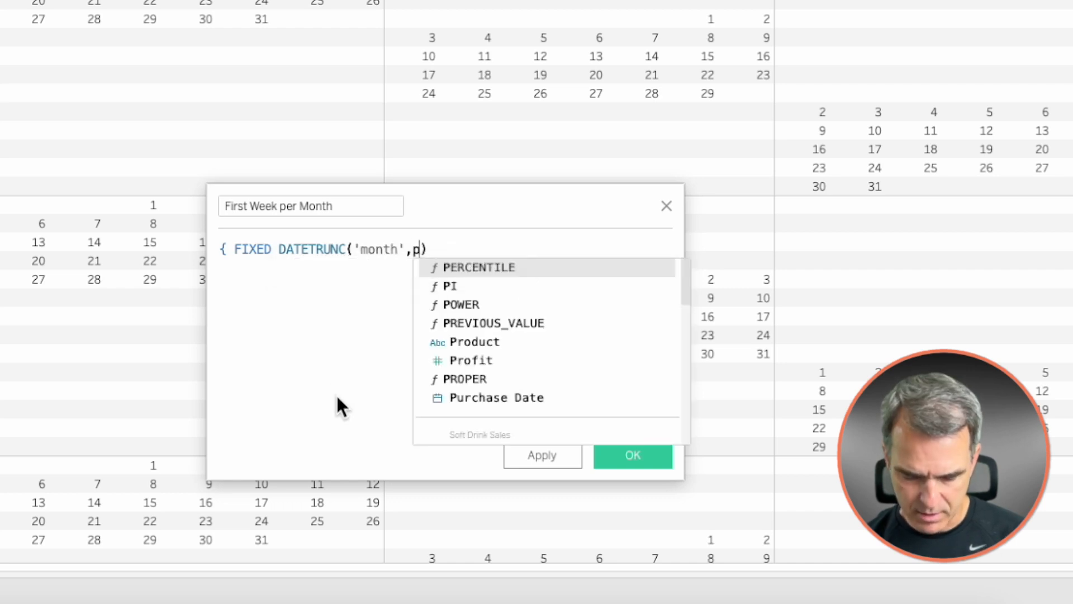
{"action": "key", "text": "Return"}
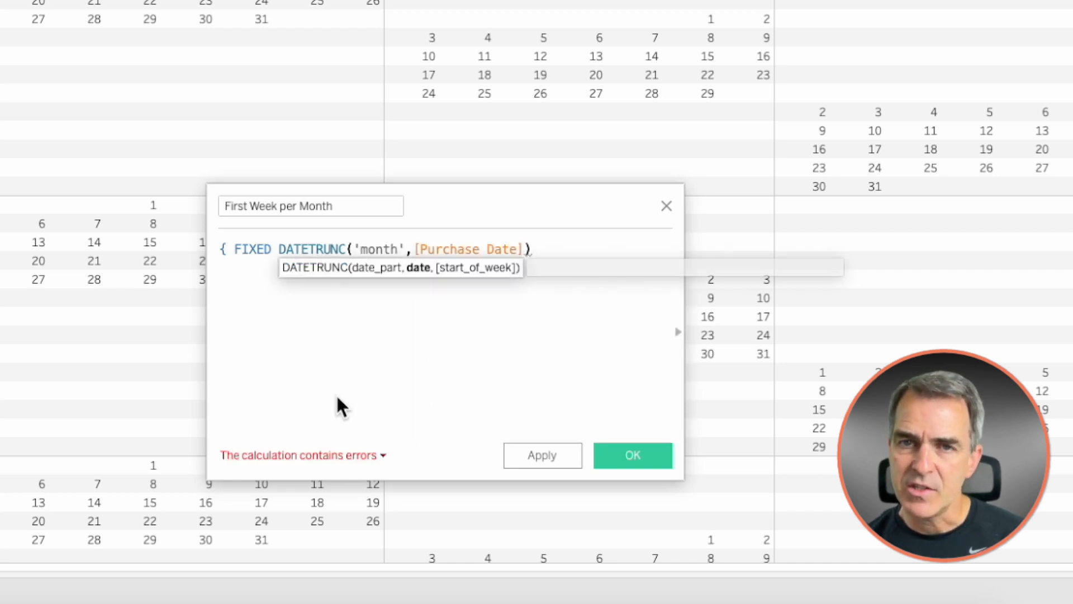
{"action": "key", "text": "Right"}
{"action": "type", "text": ": "}
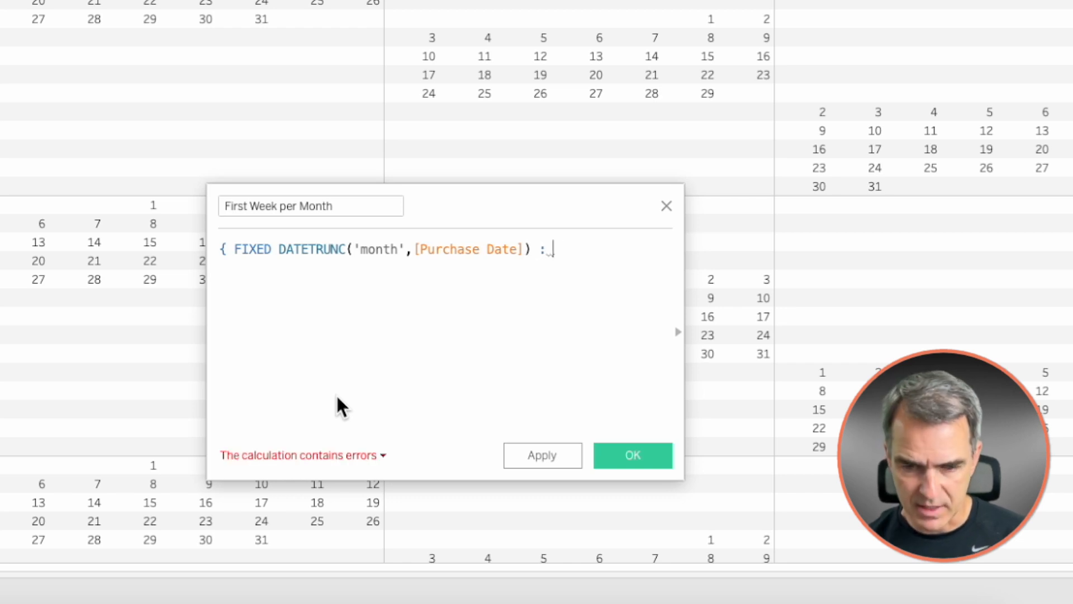
Step: Complete the formula with MIN(WEEK([Purchase Date]))} and make the saved First Week per Month field a dimension
{"action": "type", "text": "Min"}
{"action": "key", "text": "Return"}
{"action": "type", "text": "week"}
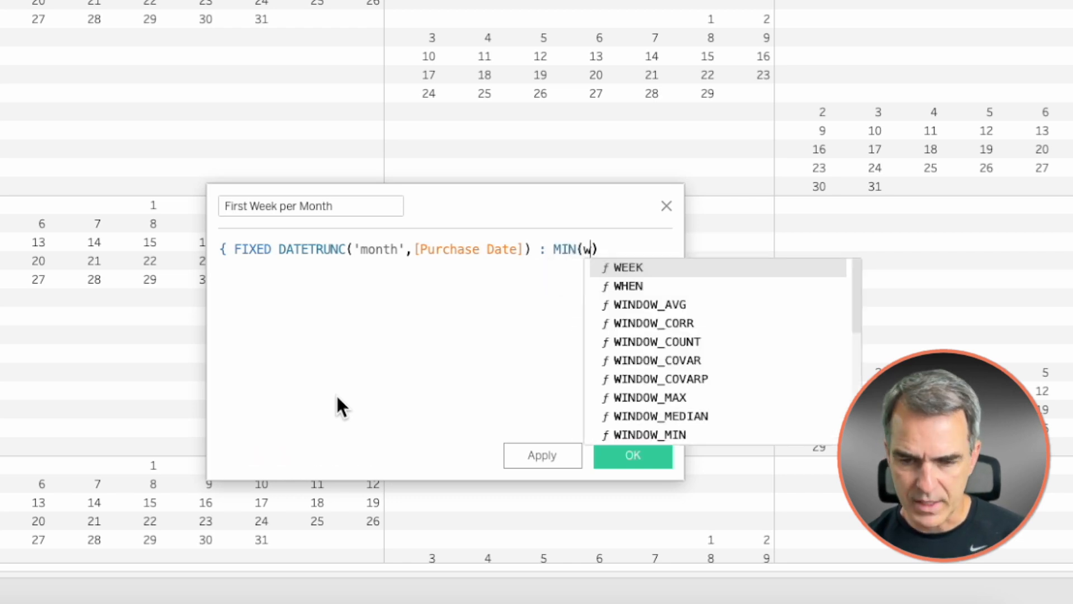
{"action": "key", "text": "Return"}
{"action": "type", "text": "pu"}
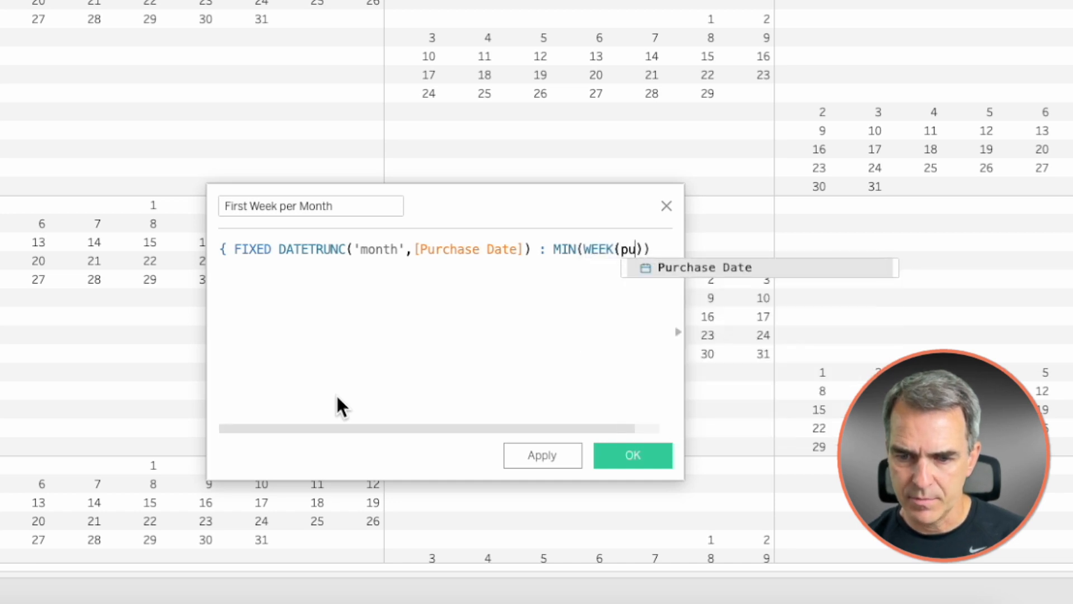
{"action": "key", "text": "Return"}
{"action": "type", "text": "))"}
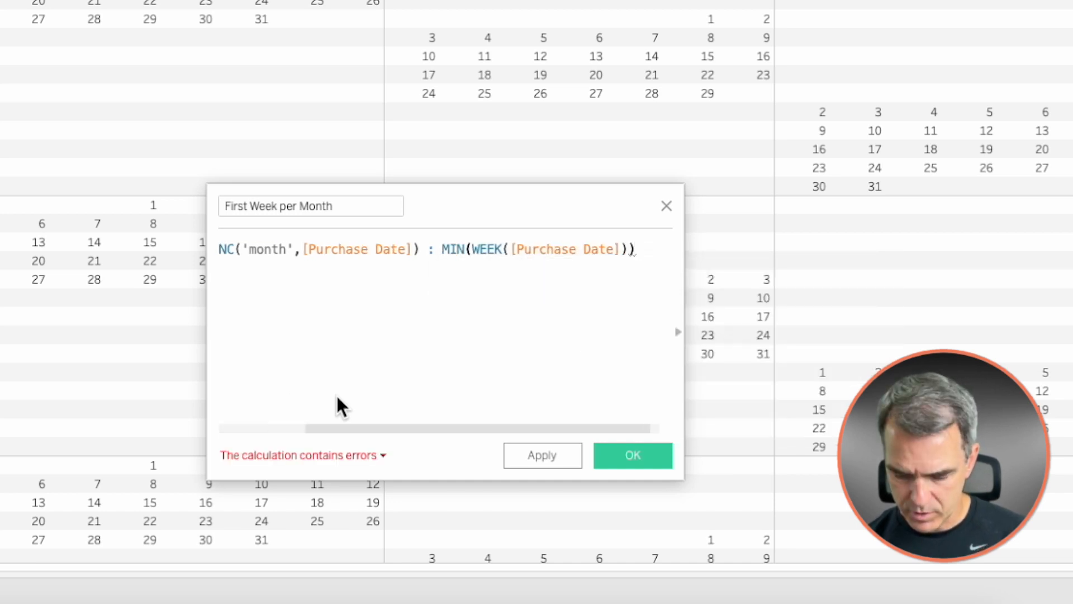
{"action": "type", "text": "}"}
{"action": "left_click", "coordinate": [555, 451]}
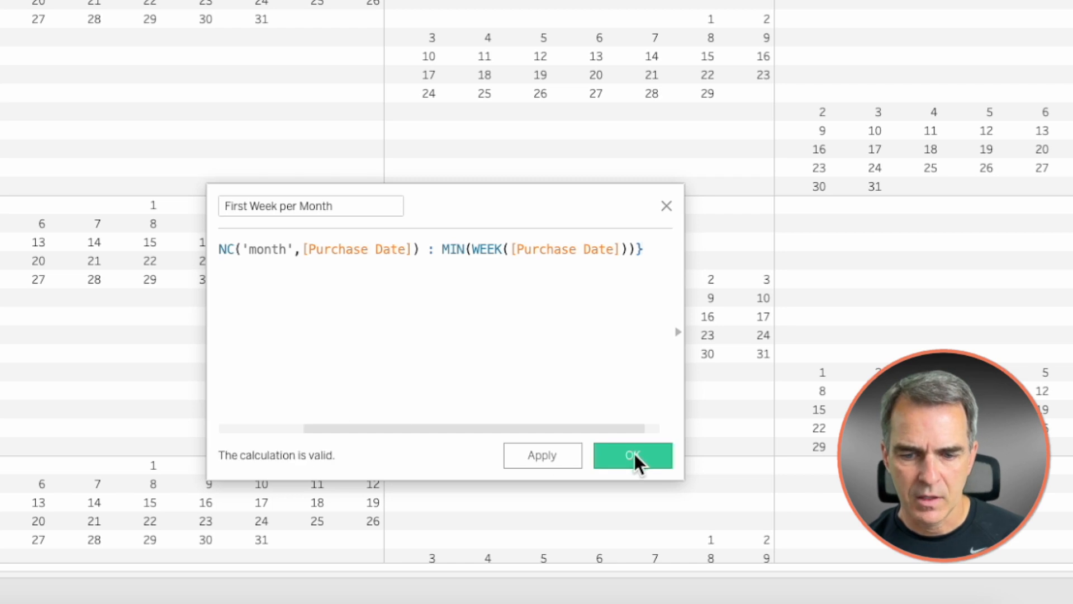
{"action": "left_click", "coordinate": [635, 454]}
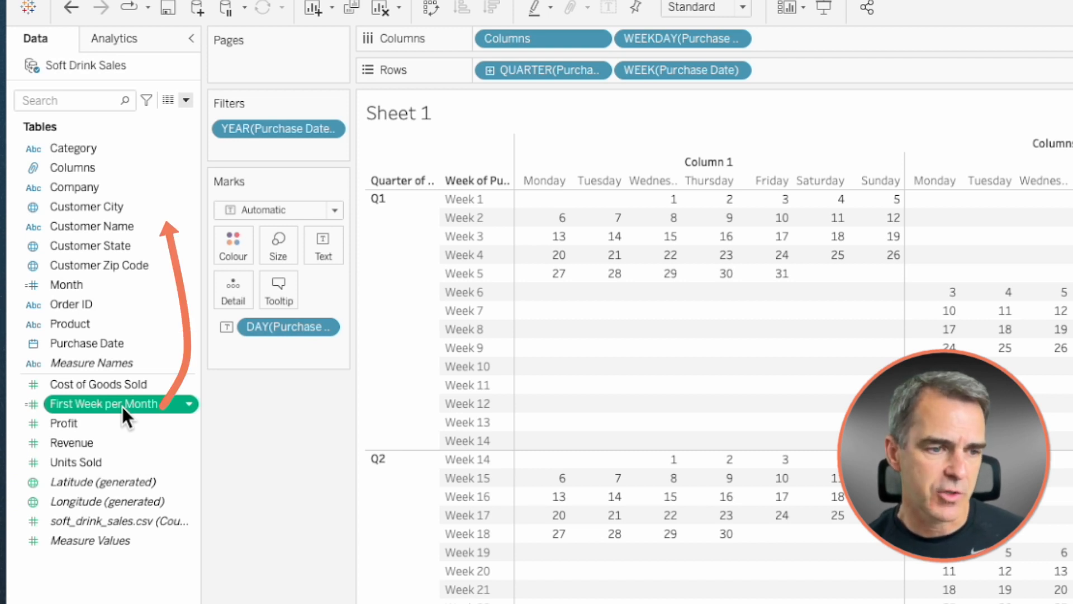
{"action": "left_click_drag", "start_coordinate": [122, 405], "coordinate": [138, 219]}
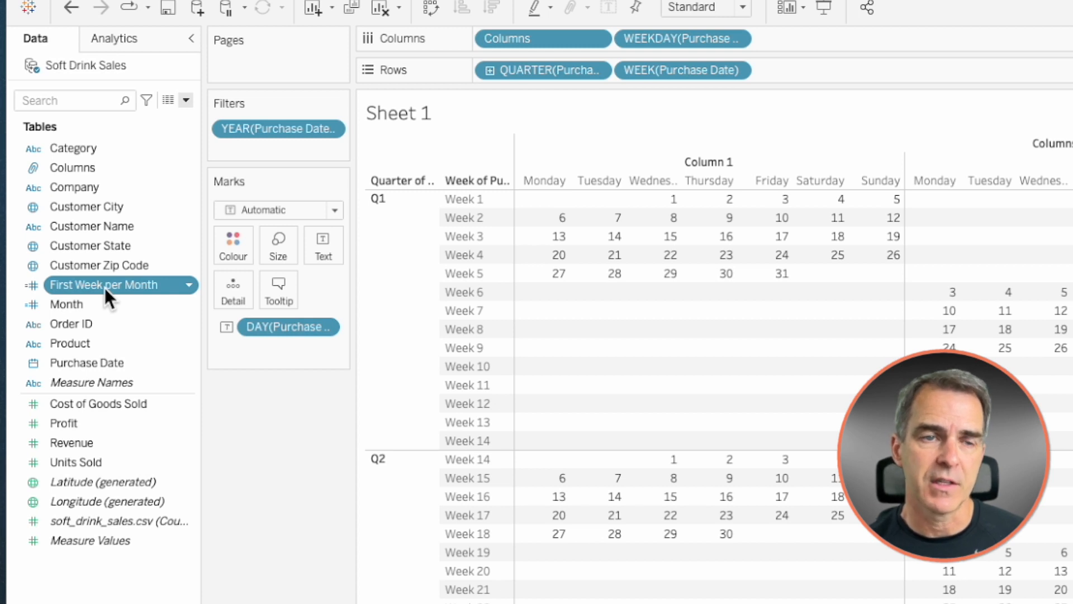
Step: Create a calculated field named Week # per Month with the formula DATEPART('week', [Purchase Date]) - [First Week per Month]
{"action": "left_click", "coordinate": [187, 100]}
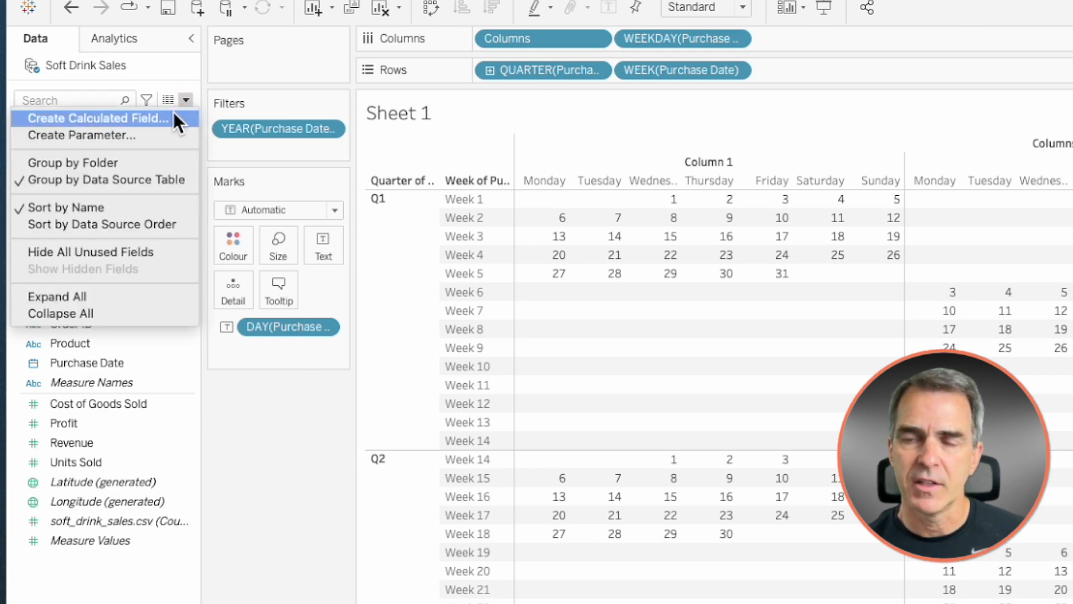
{"action": "left_click", "coordinate": [173, 117]}
{"action": "type", "text": "Week "}
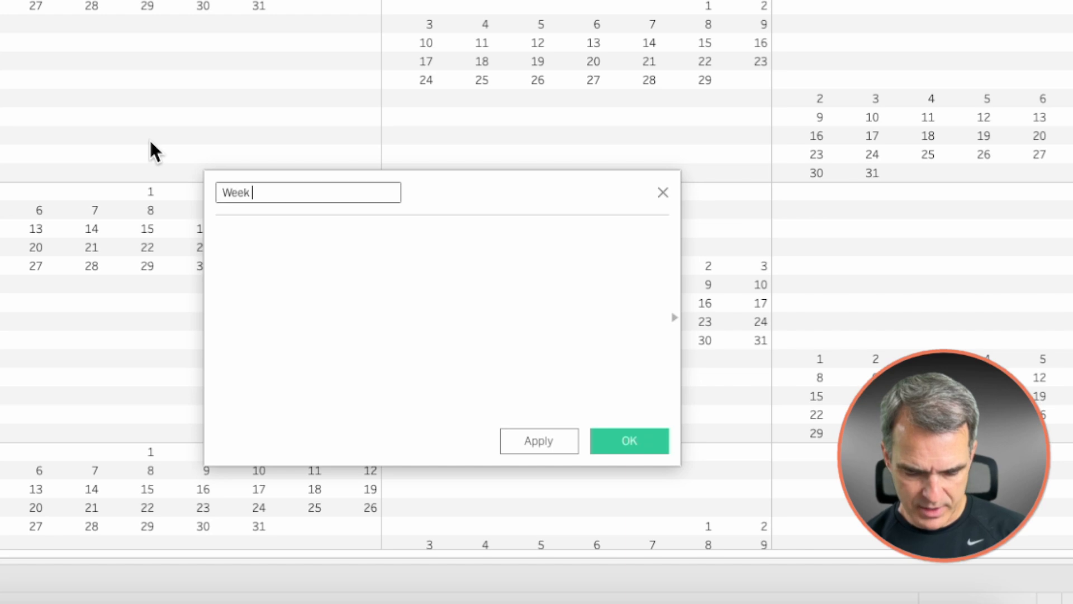
{"action": "type", "text": "# per Month"}
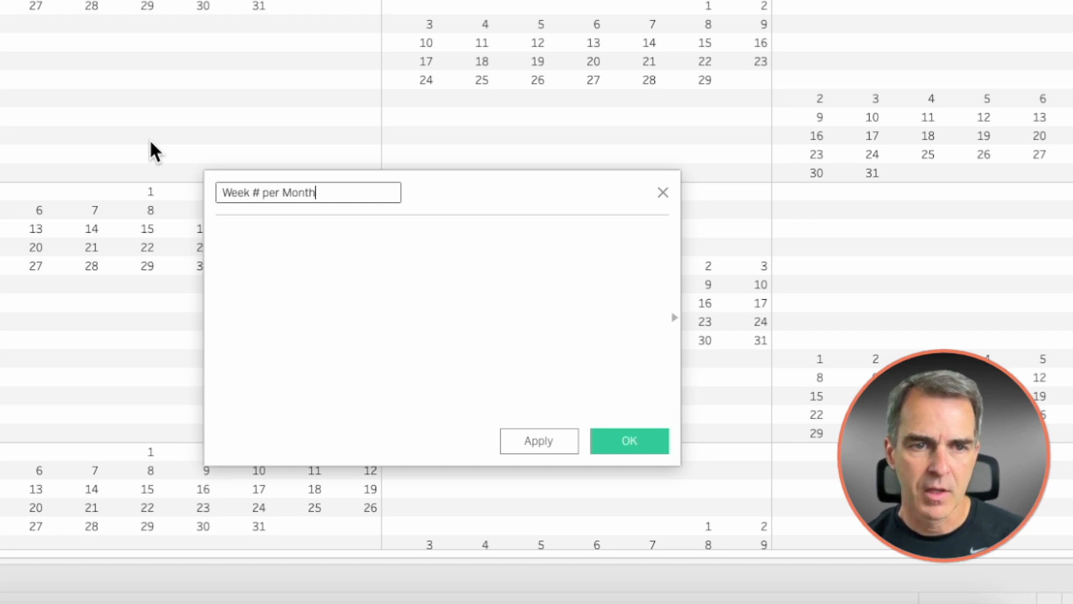
{"action": "left_click", "coordinate": [322, 269]}
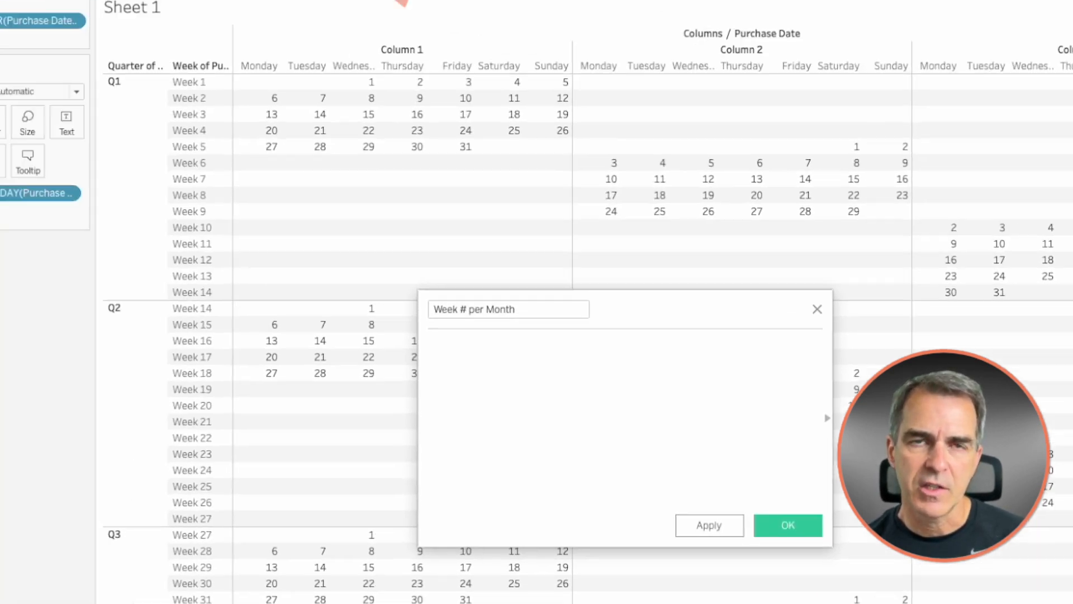
{"action": "left_click_drag", "start_coordinate": [525, 80], "coordinate": [642, 439]}
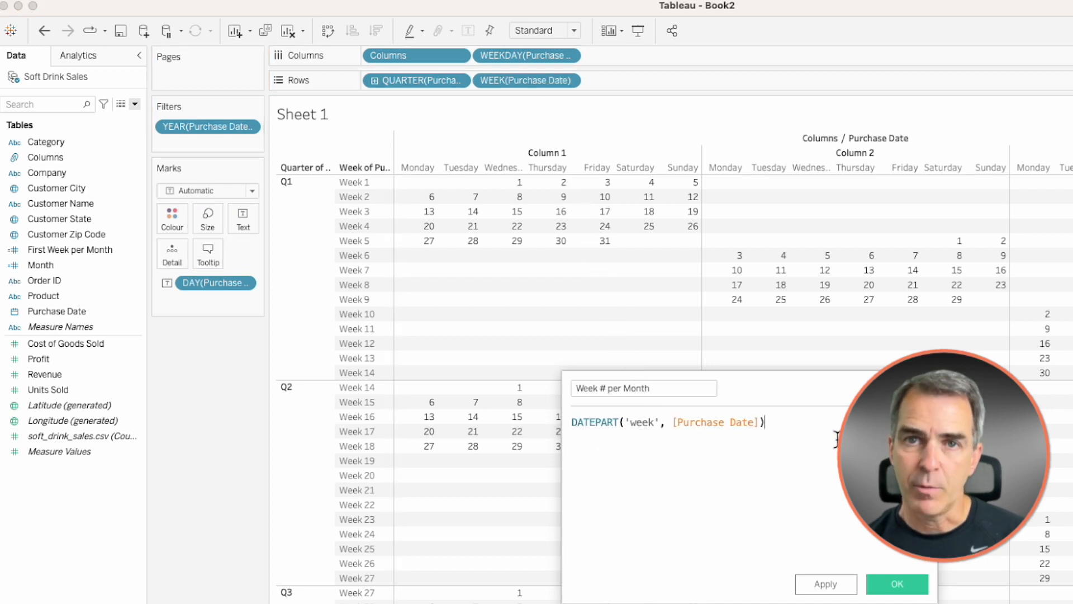
{"action": "left_click_drag", "start_coordinate": [92, 249], "coordinate": [832, 449]}
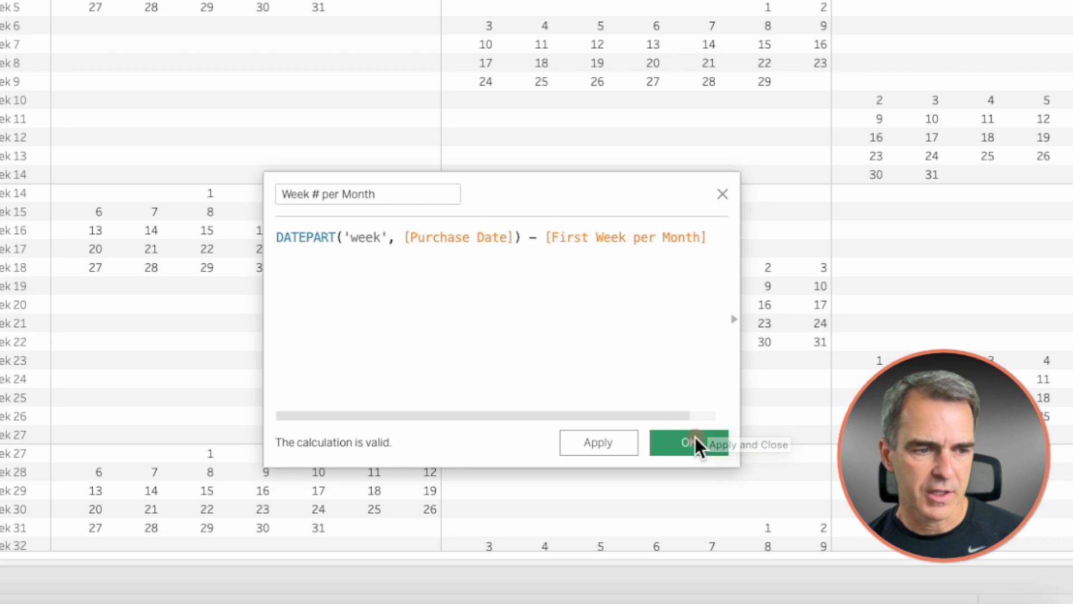
{"action": "left_click", "coordinate": [695, 437]}
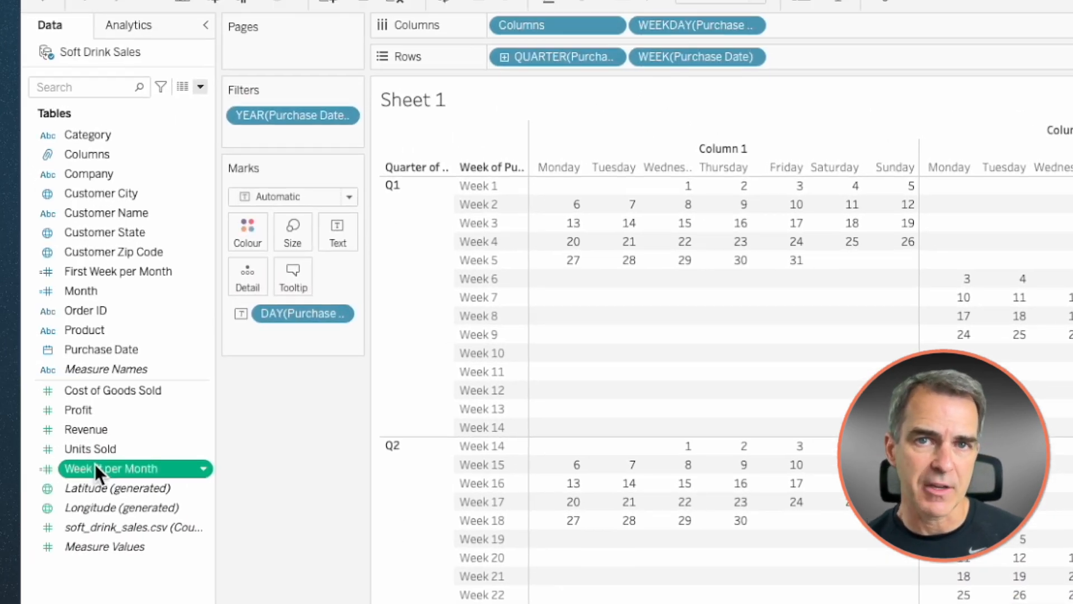
Step: Make Week # per Month a dimension and replace WEEK(Purchase Date) on Rows with it
{"action": "left_click_drag", "start_coordinate": [95, 468], "coordinate": [96, 304]}
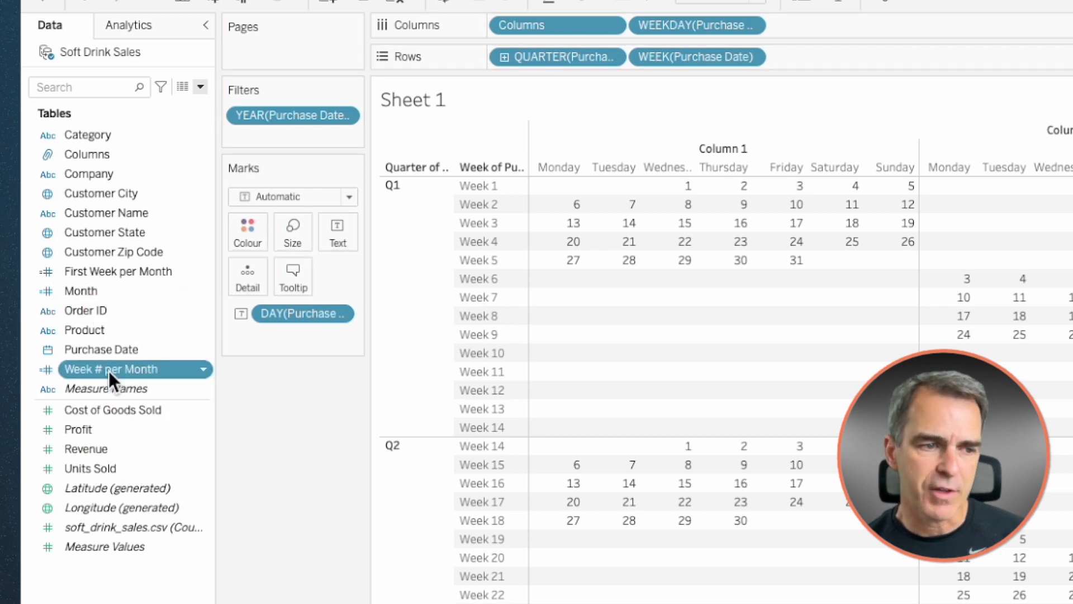
{"action": "left_click_drag", "start_coordinate": [109, 370], "coordinate": [691, 62]}
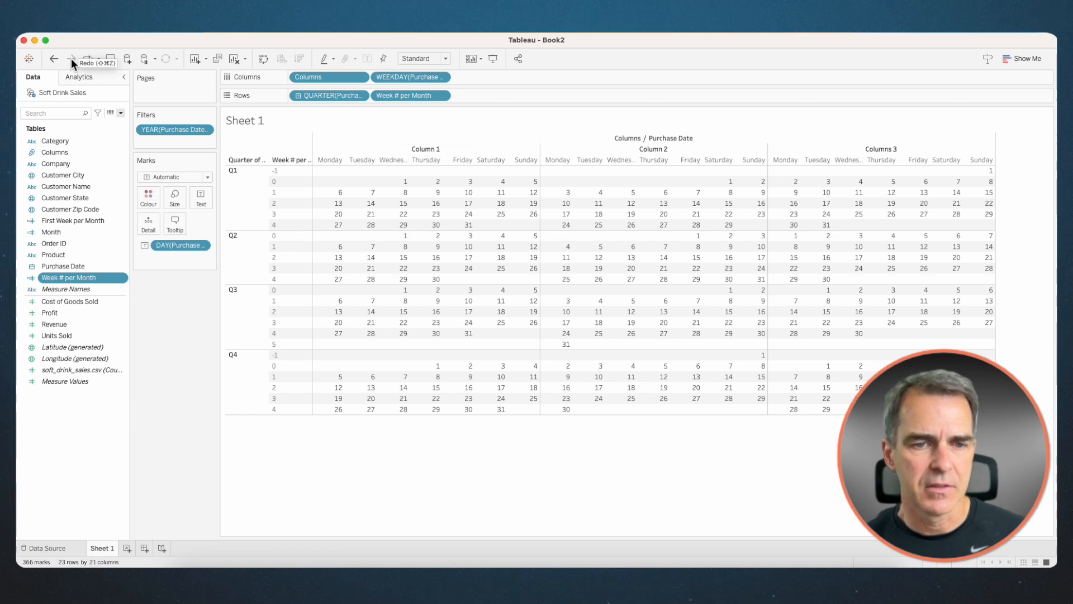
Step: Hide the Week # per Month row header and exclude that field from the tooltip
{"action": "right_click", "coordinate": [402, 95]}
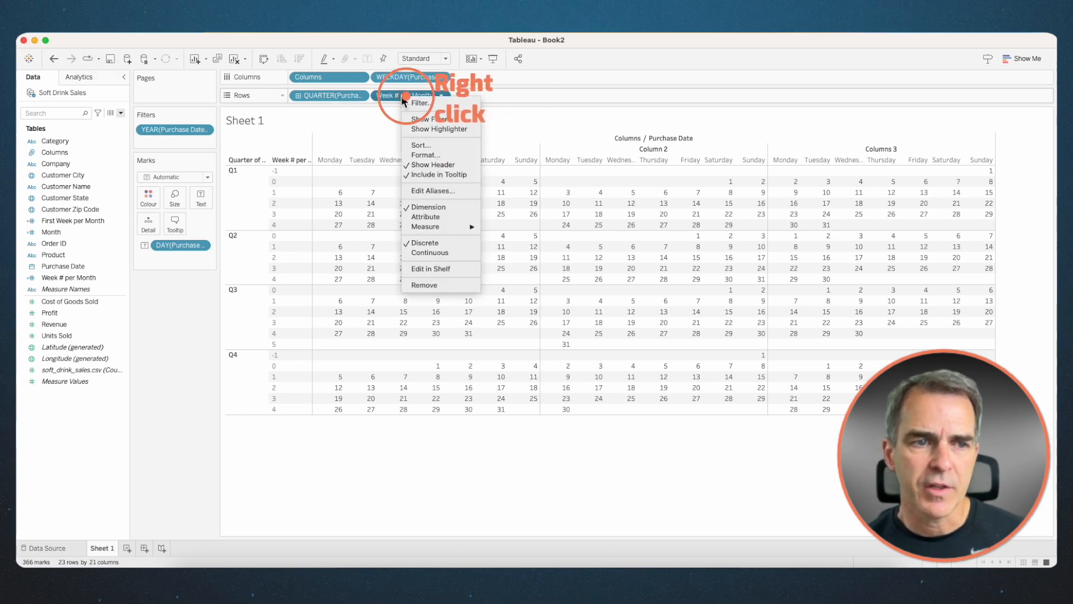
{"action": "left_click", "coordinate": [420, 164]}
{"action": "right_click", "coordinate": [390, 95]}
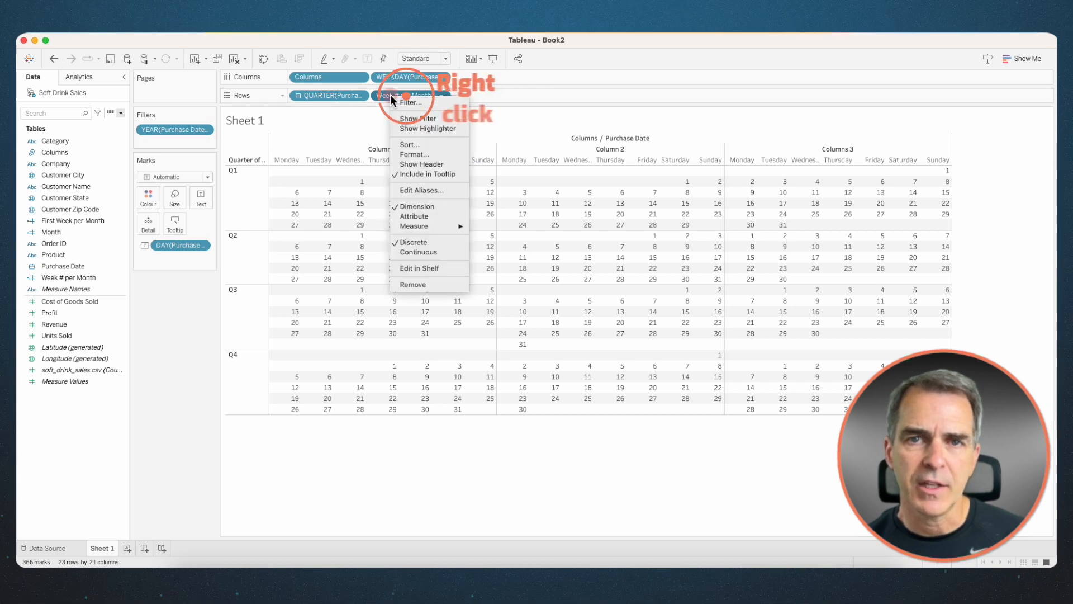
{"action": "left_click", "coordinate": [408, 173]}
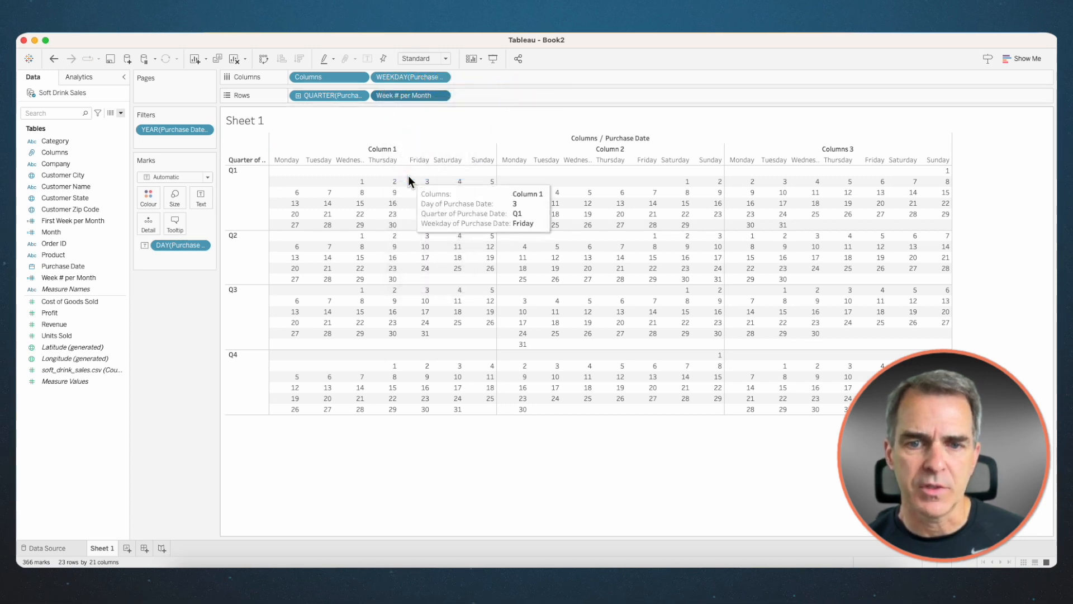
Step: Format the weekday column headers to show dates as First Letter
{"action": "right_click", "coordinate": [402, 77]}
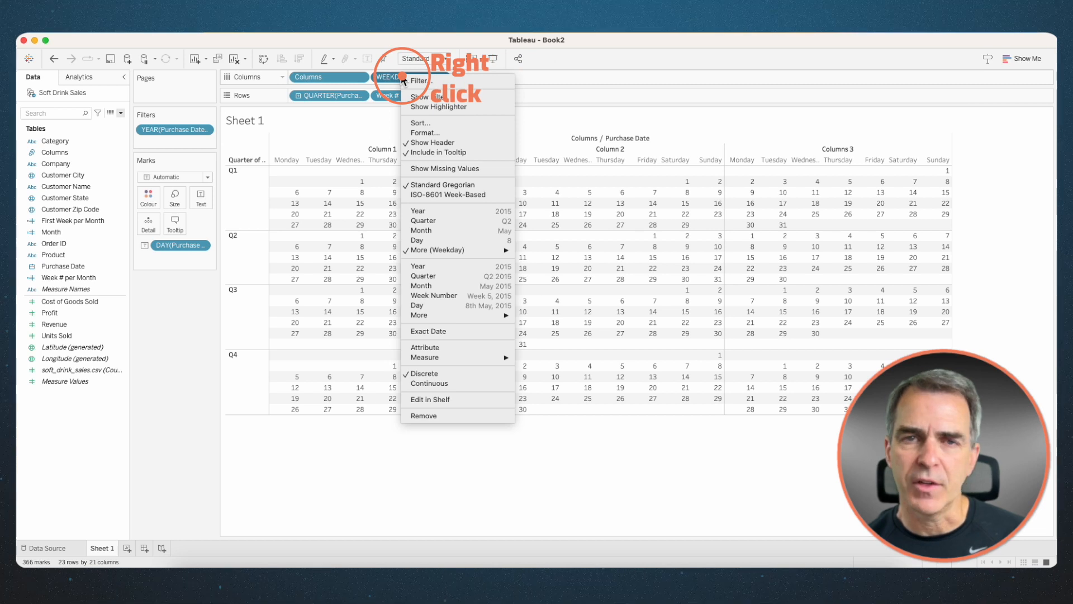
{"action": "left_click", "coordinate": [417, 134]}
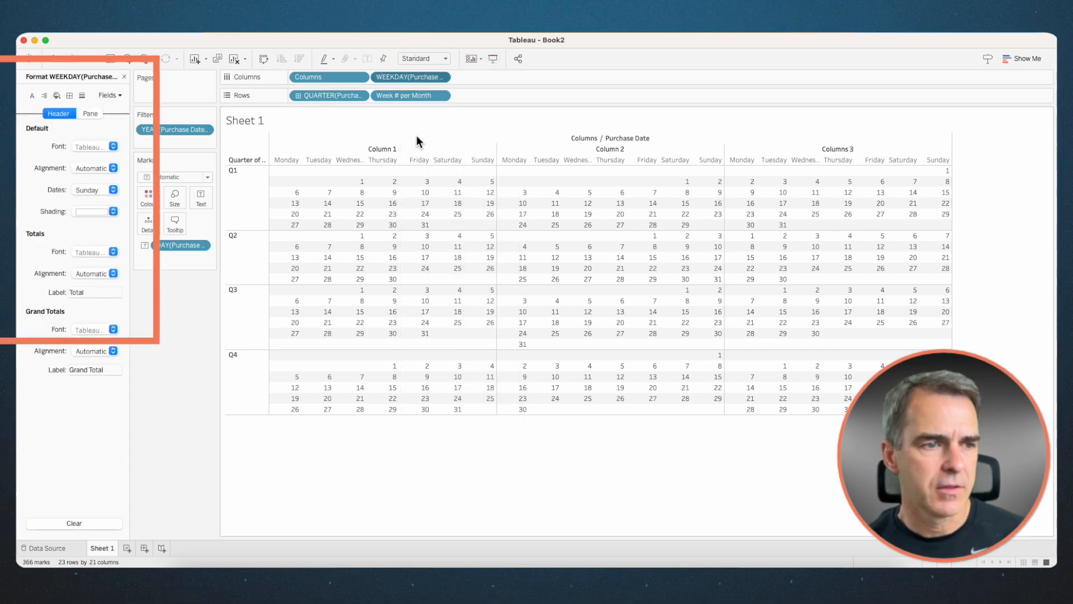
{"action": "left_click", "coordinate": [116, 185]}
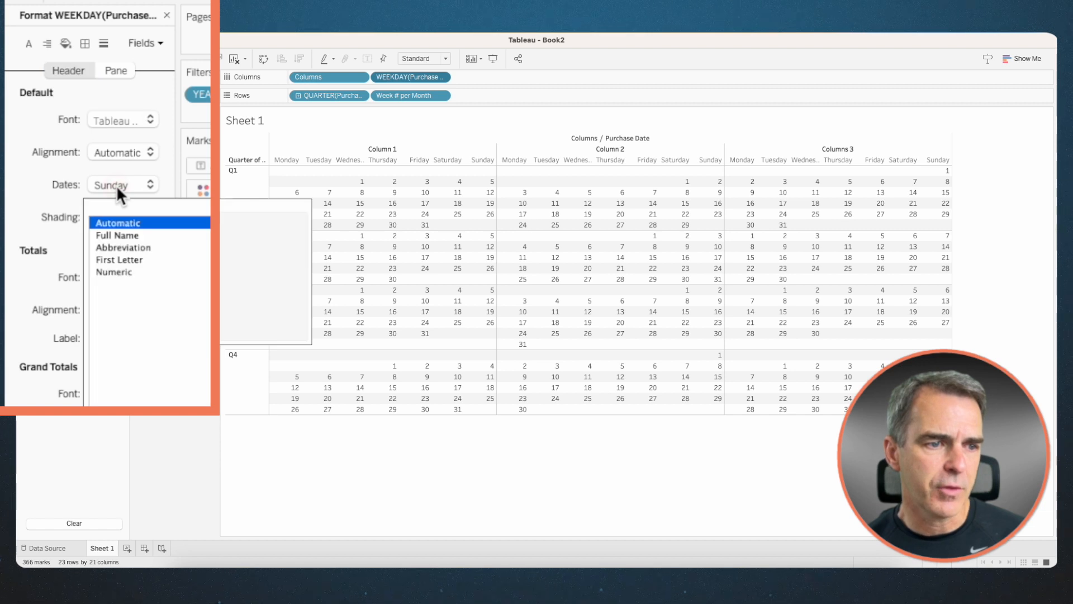
{"action": "left_click", "coordinate": [120, 260]}
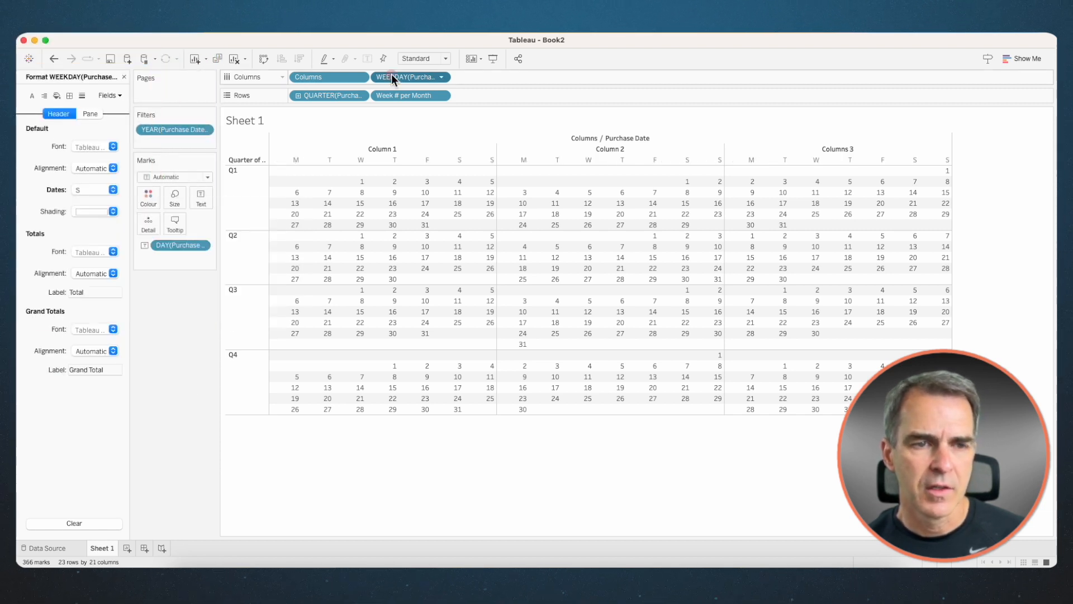
Step: Hide the Columns field's header and exclude both Columns and the weekday of Purchase Date from the tooltip
{"action": "right_click", "coordinate": [319, 78]}
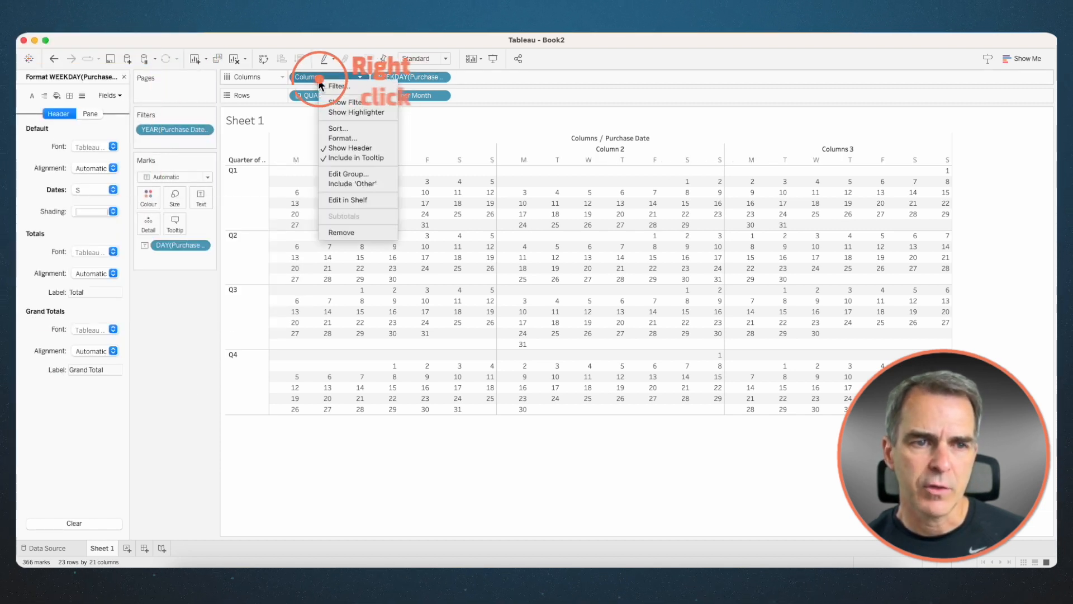
{"action": "left_click", "coordinate": [342, 147]}
{"action": "right_click", "coordinate": [327, 78]}
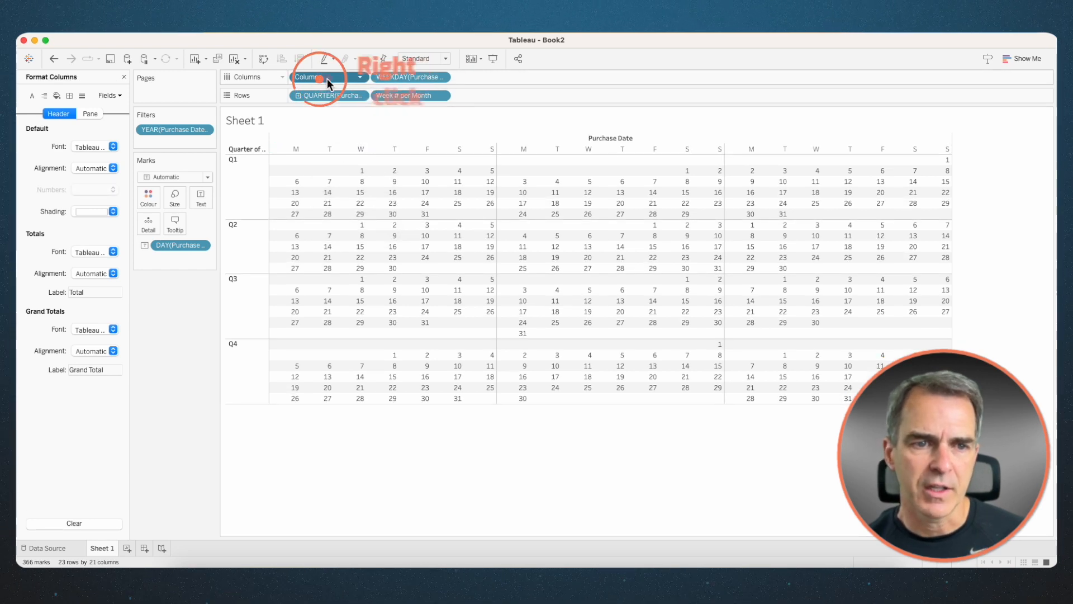
{"action": "left_click", "coordinate": [350, 156]}
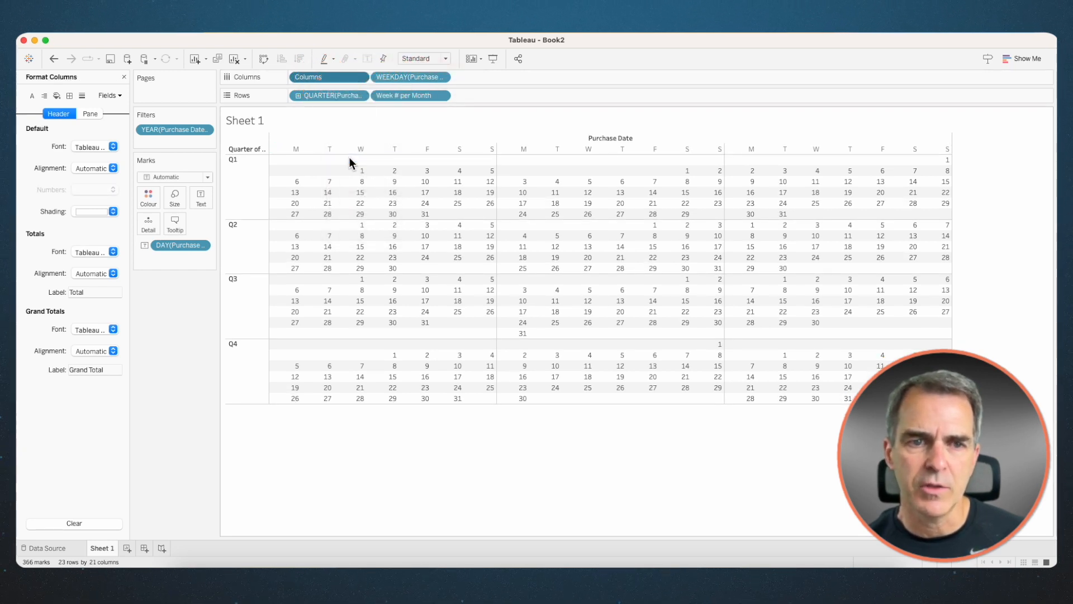
{"action": "right_click", "coordinate": [397, 78]}
{"action": "left_click", "coordinate": [419, 137]}
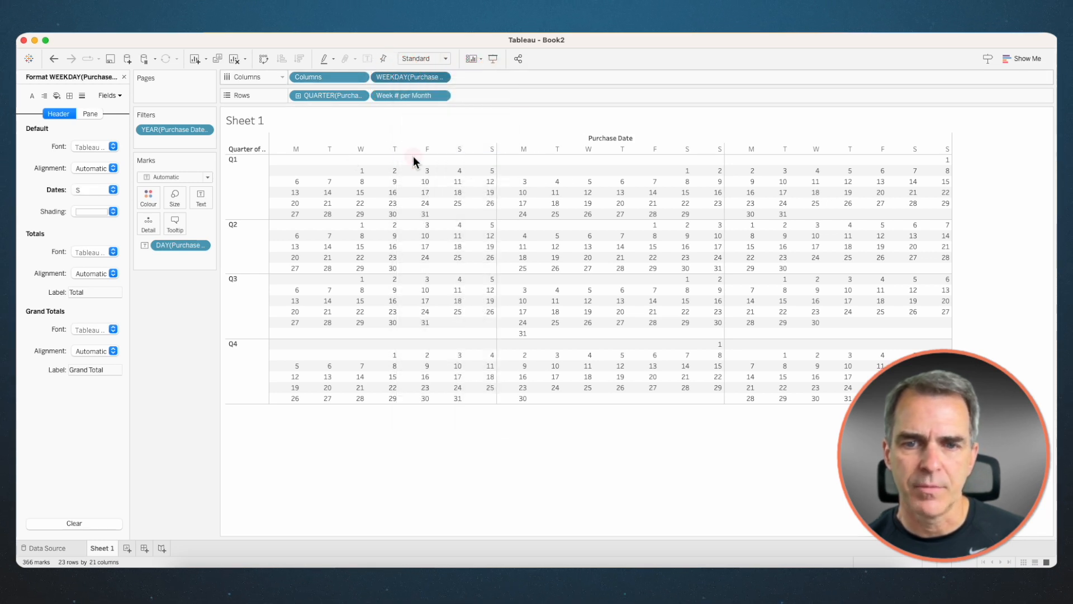
Step: Hide the field labels for both columns and rows, and close the formatting options
{"action": "right_click", "coordinate": [595, 139]}
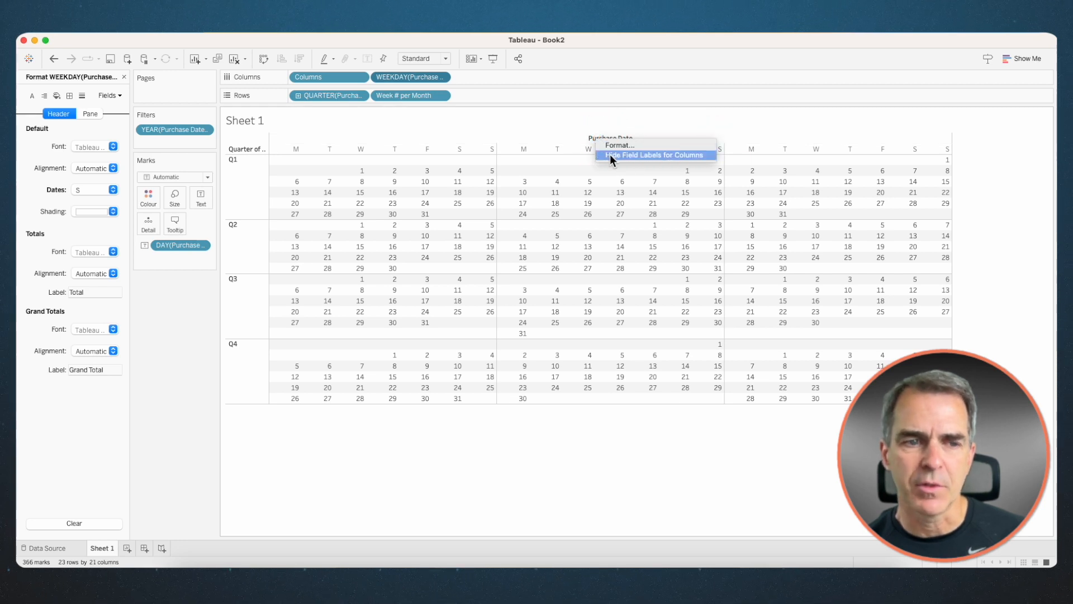
{"action": "left_click", "coordinate": [610, 154]}
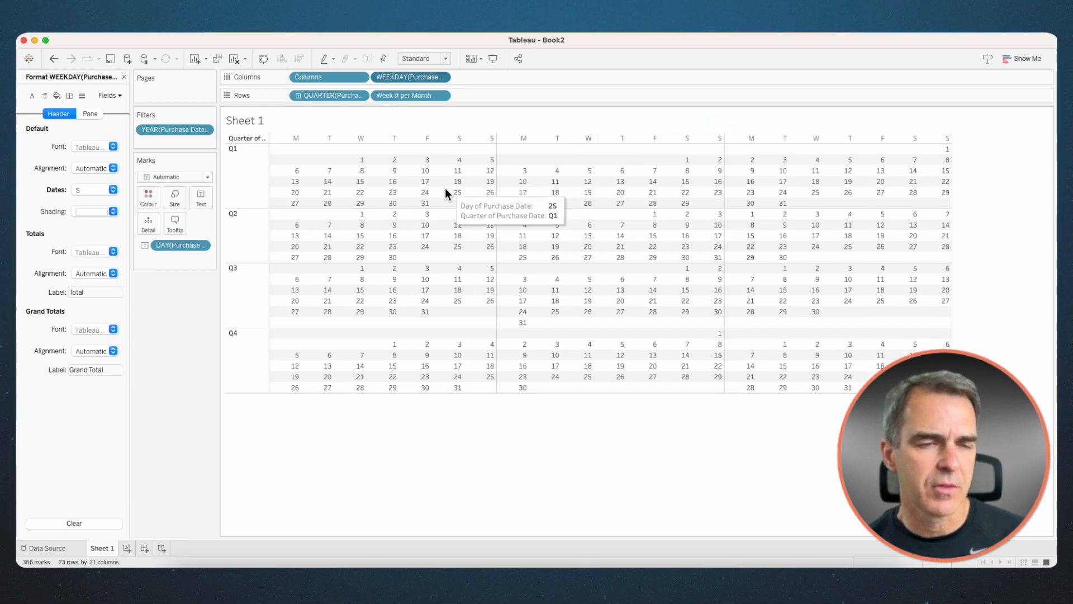
{"action": "right_click", "coordinate": [236, 142]}
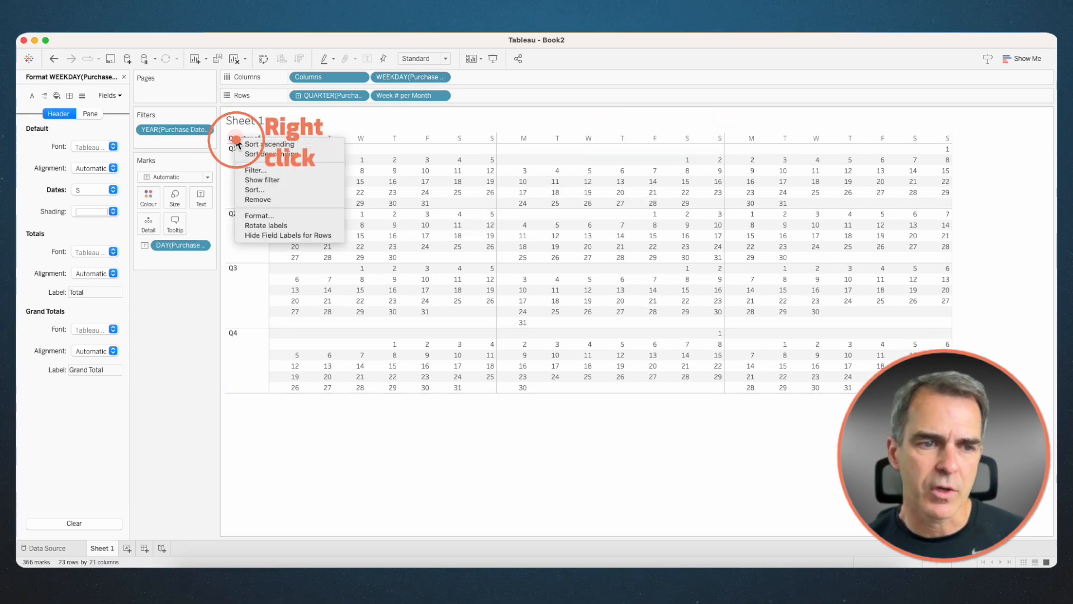
{"action": "left_click", "coordinate": [274, 236]}
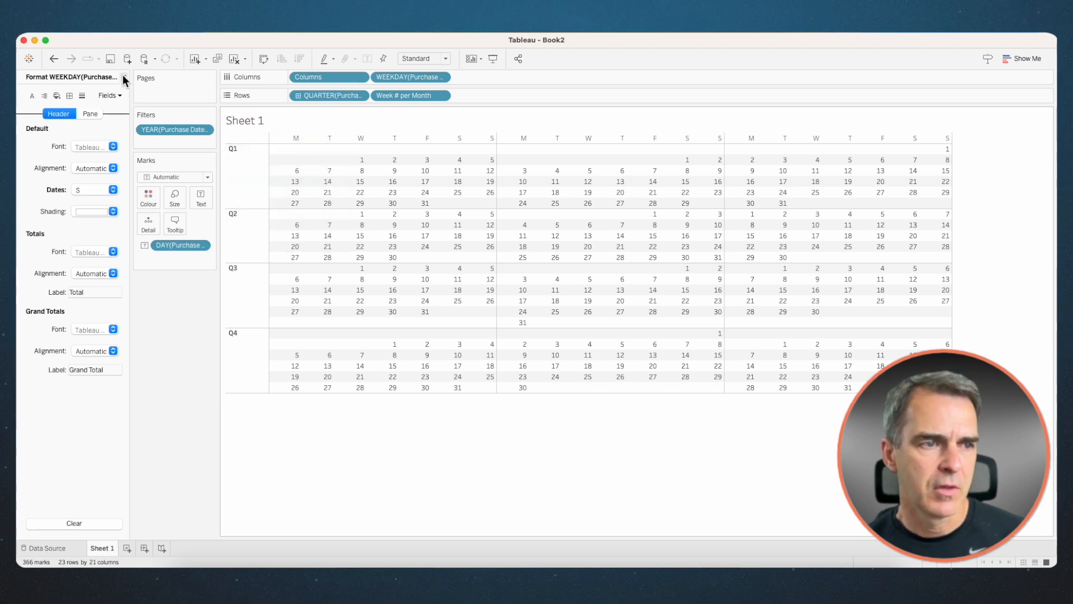
{"action": "left_click", "coordinate": [124, 76]}
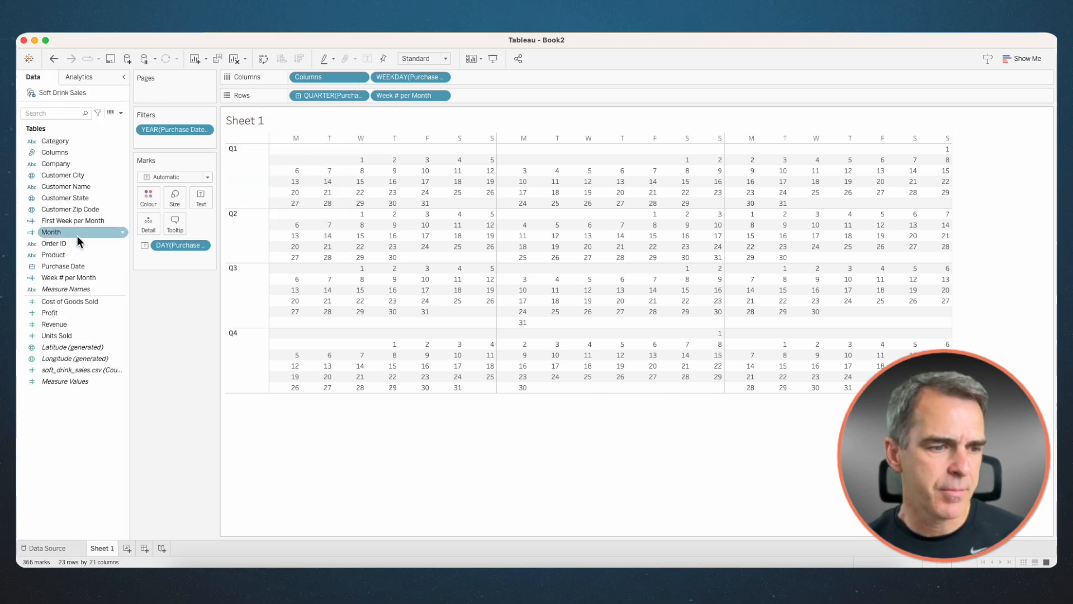
Step: Colour the marks by Profit and set the mark type to Square
{"action": "left_click_drag", "start_coordinate": [59, 314], "coordinate": [148, 197]}
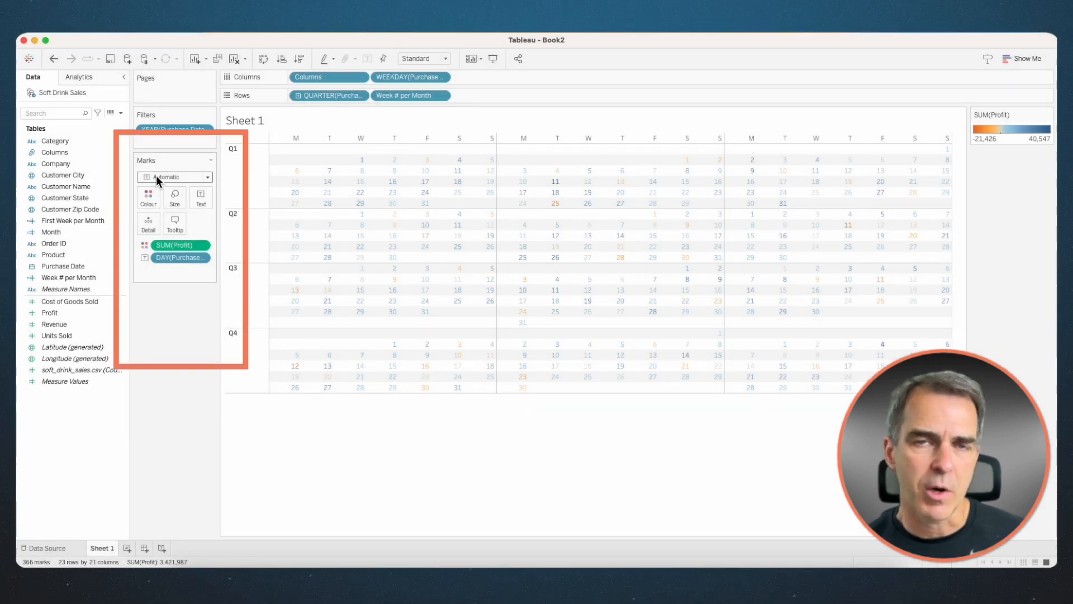
{"action": "left_click", "coordinate": [156, 176]}
{"action": "left_click", "coordinate": [146, 234]}
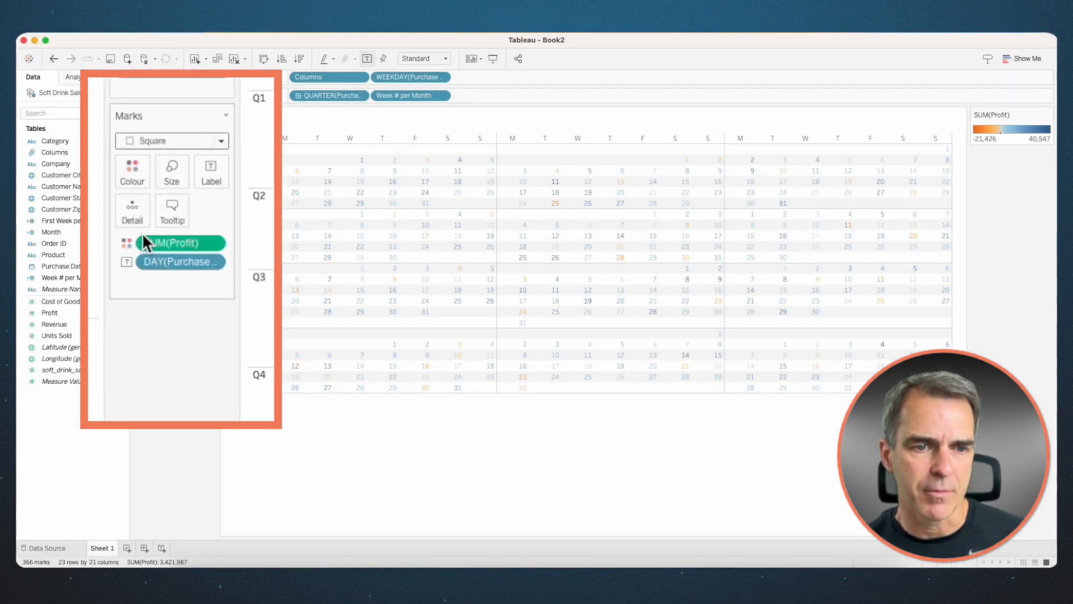
Step: Align the day labels to the top right of their squares and set their font size to 8
{"action": "left_click", "coordinate": [204, 169]}
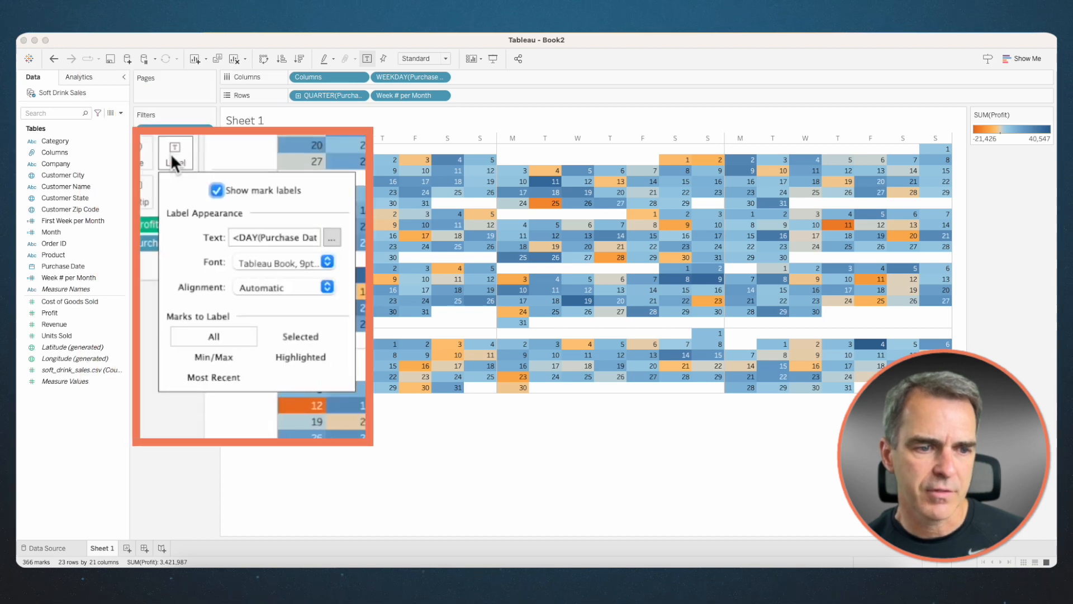
{"action": "left_click", "coordinate": [255, 285]}
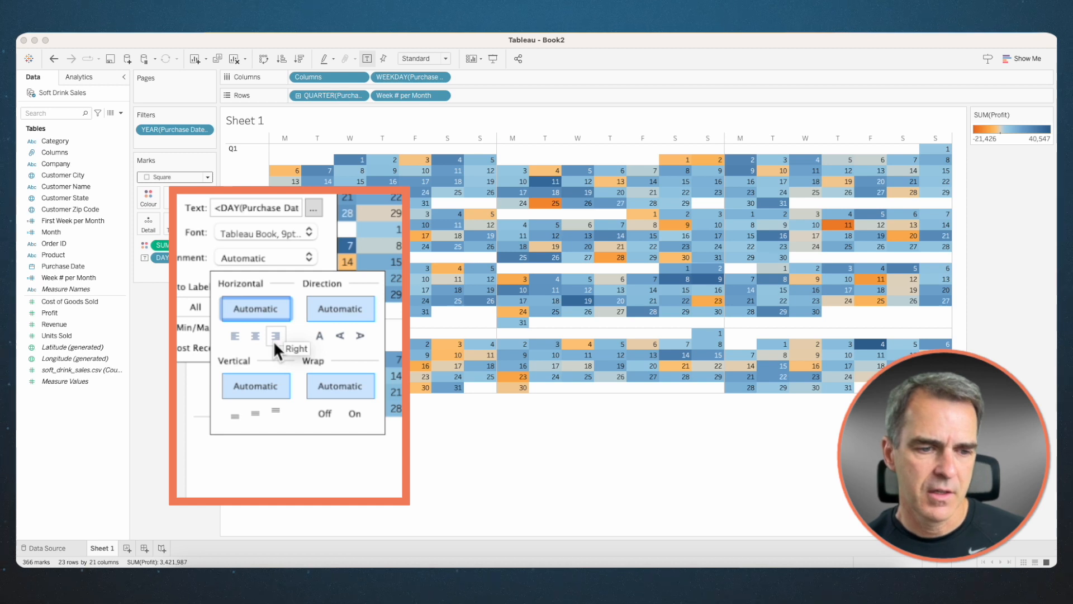
{"action": "left_click", "coordinate": [275, 336]}
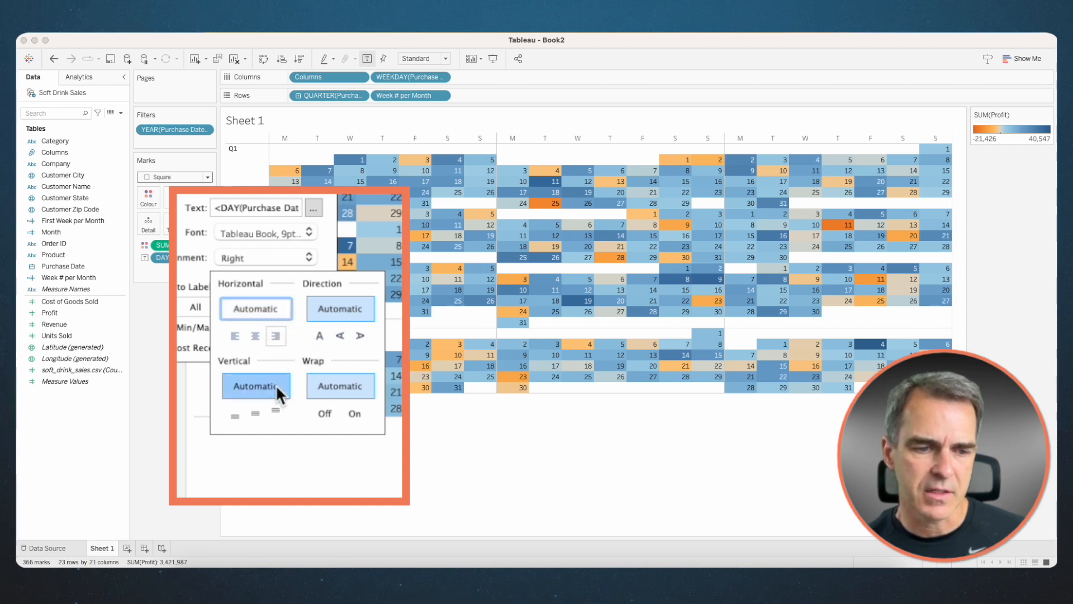
{"action": "left_click", "coordinate": [276, 407]}
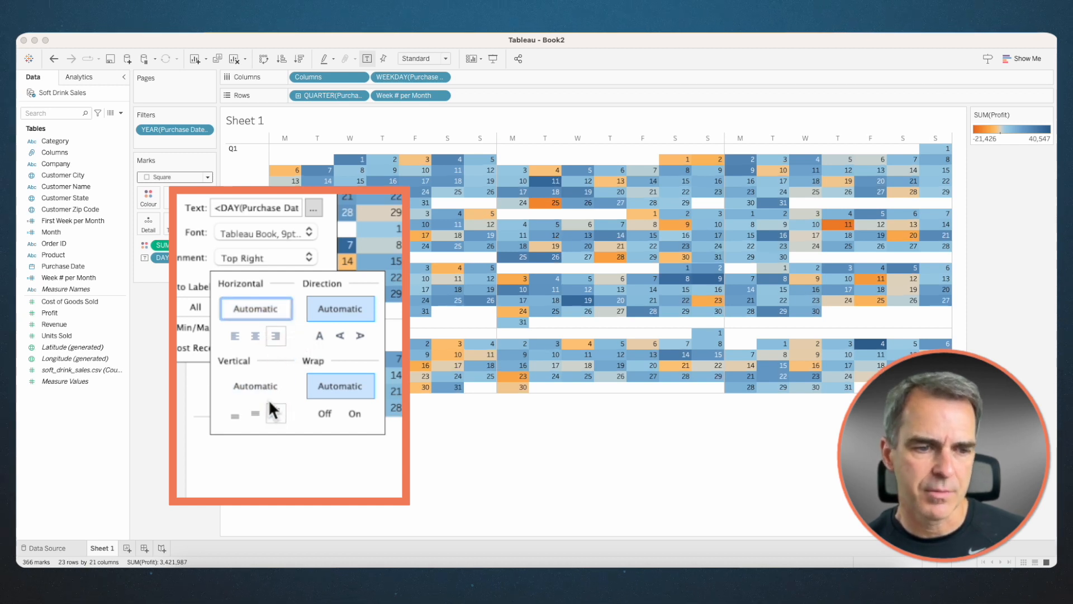
{"action": "left_click", "coordinate": [259, 234]}
{"action": "left_click", "coordinate": [245, 289]}
{"action": "left_click", "coordinate": [257, 315]}
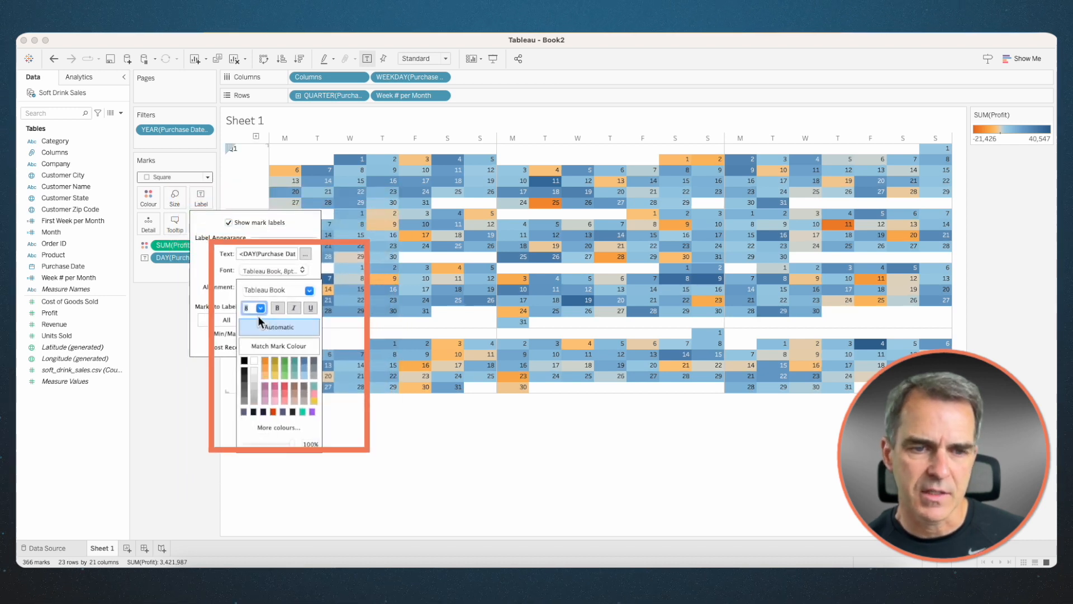
{"action": "left_click", "coordinate": [173, 314]}
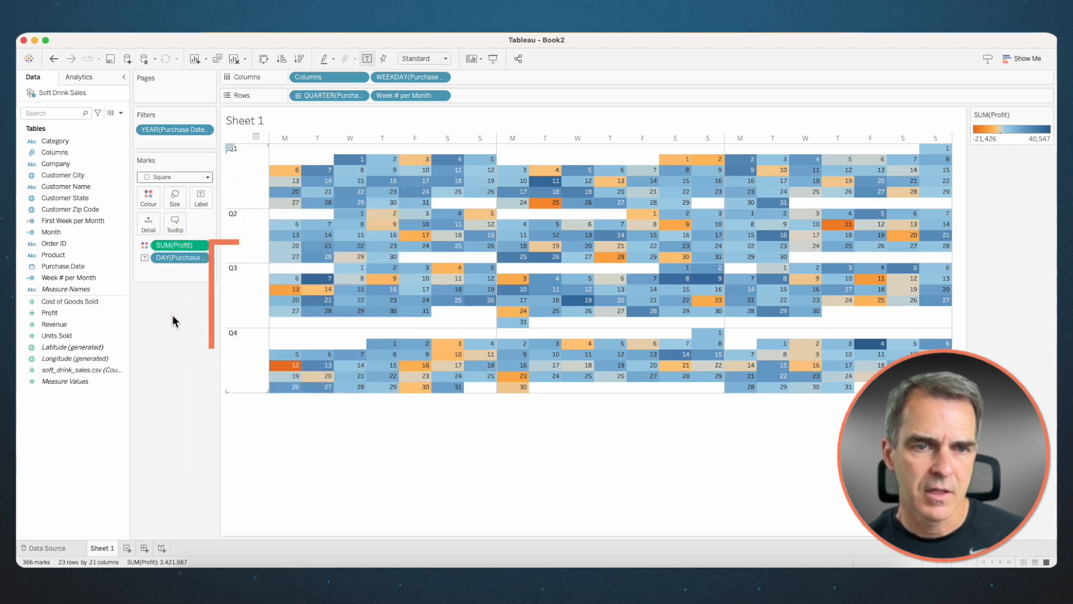
Step: Fit the calendar to Entire View and show the filter control for the year of Purchase Date
{"action": "left_click", "coordinate": [418, 59]}
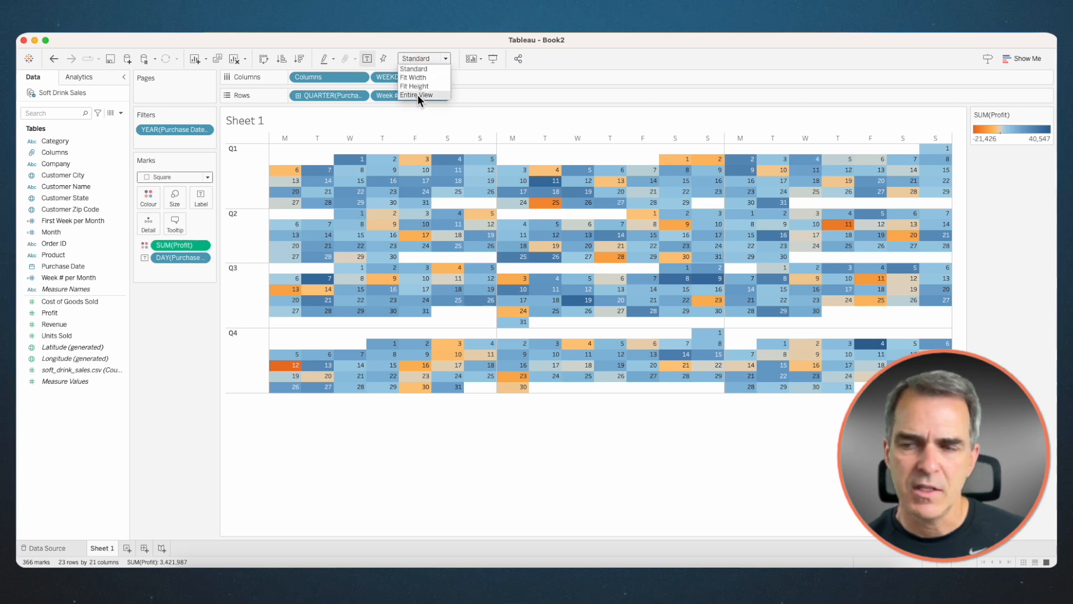
{"action": "left_click", "coordinate": [418, 95]}
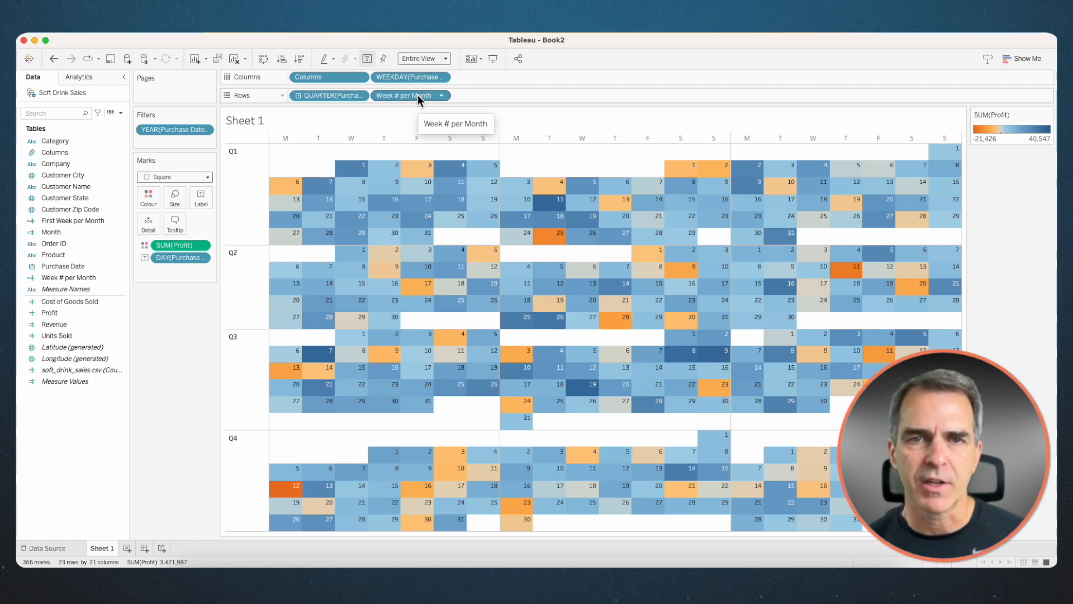
{"action": "right_click", "coordinate": [161, 131]}
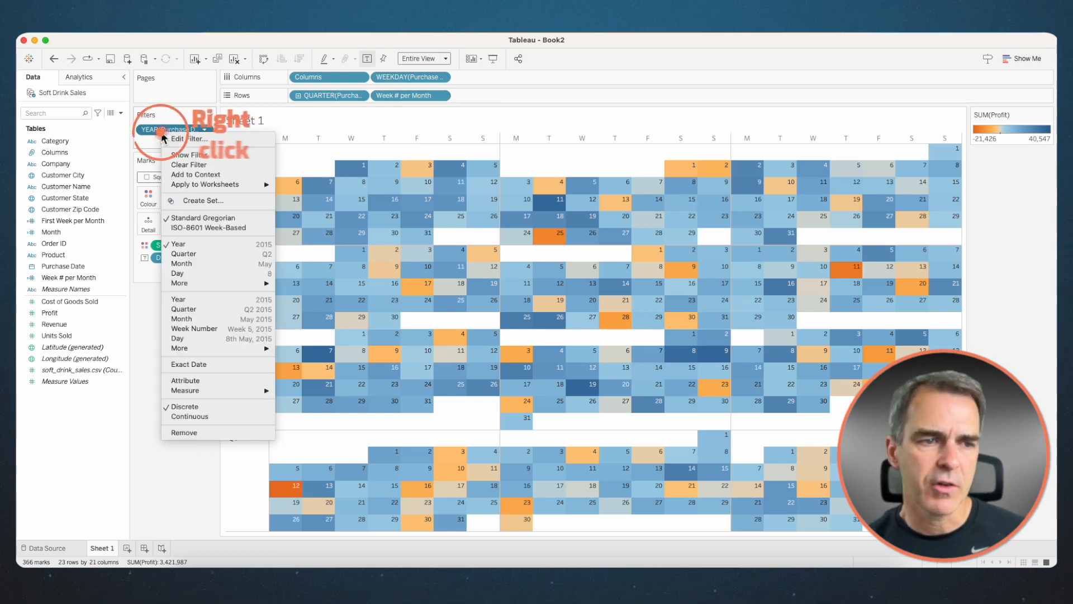
{"action": "left_click", "coordinate": [178, 154]}
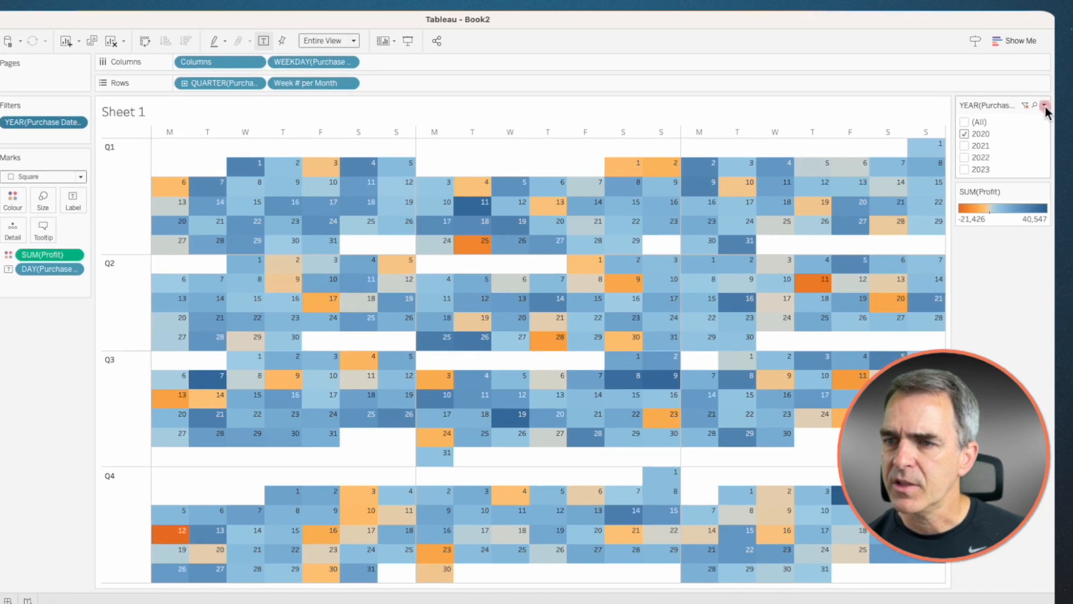
Step: Make the displayed year filter a Single Value (list) and remove its "All" value
{"action": "left_click", "coordinate": [1048, 114]}
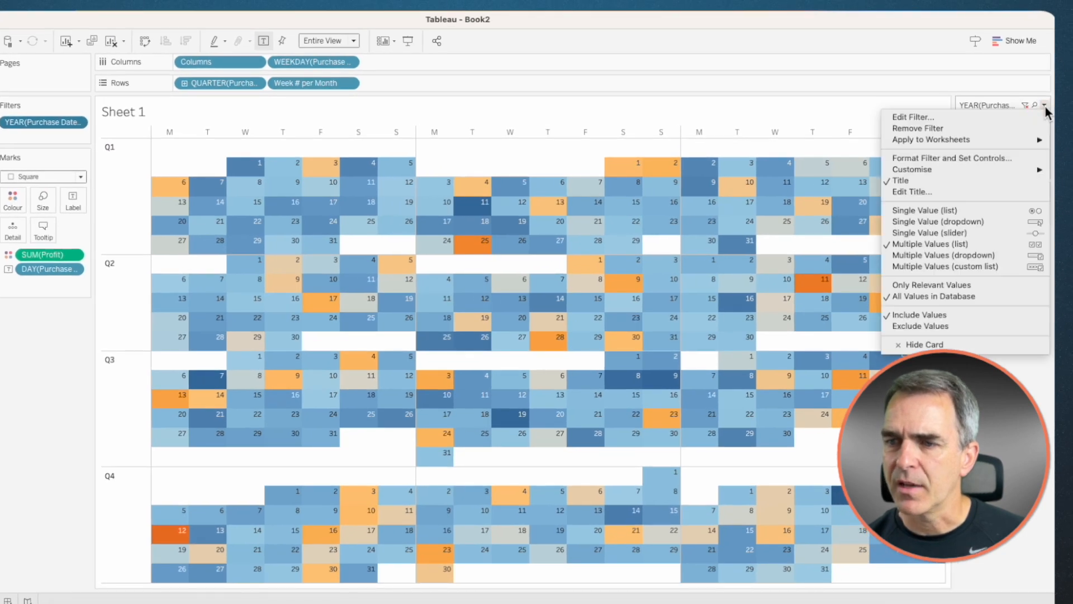
{"action": "left_click", "coordinate": [939, 210]}
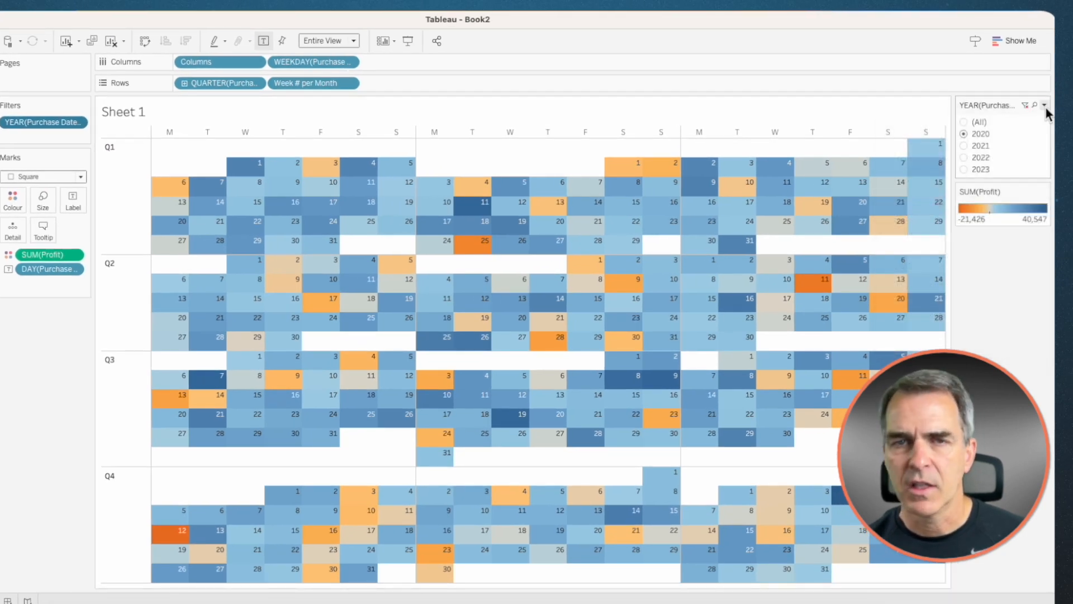
{"action": "left_click", "coordinate": [1044, 106]}
{"action": "mouse_move", "coordinate": [919, 170]}
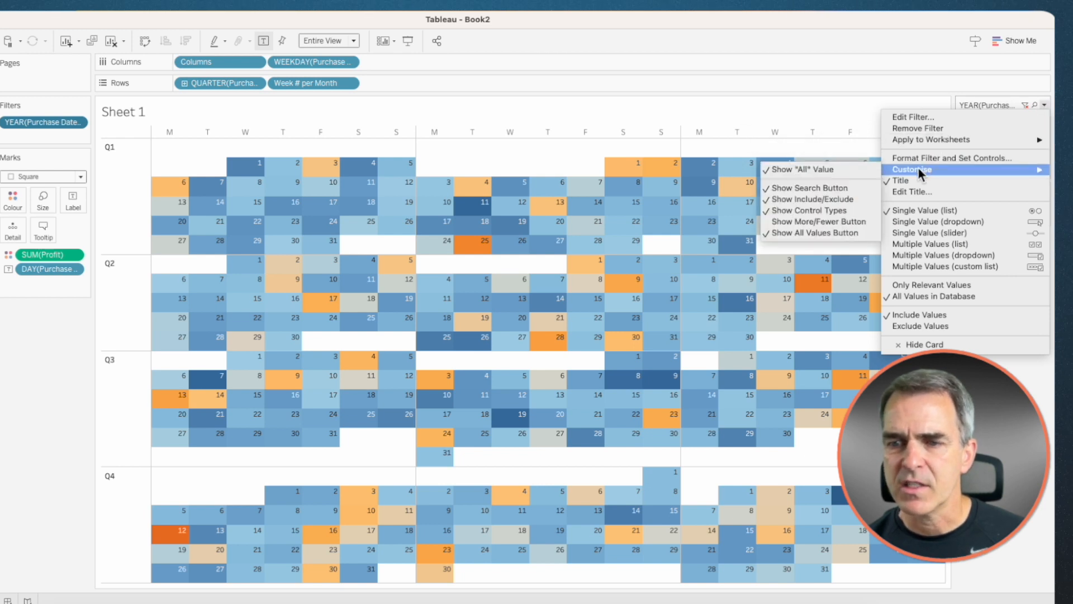
{"action": "left_click", "coordinate": [850, 168]}
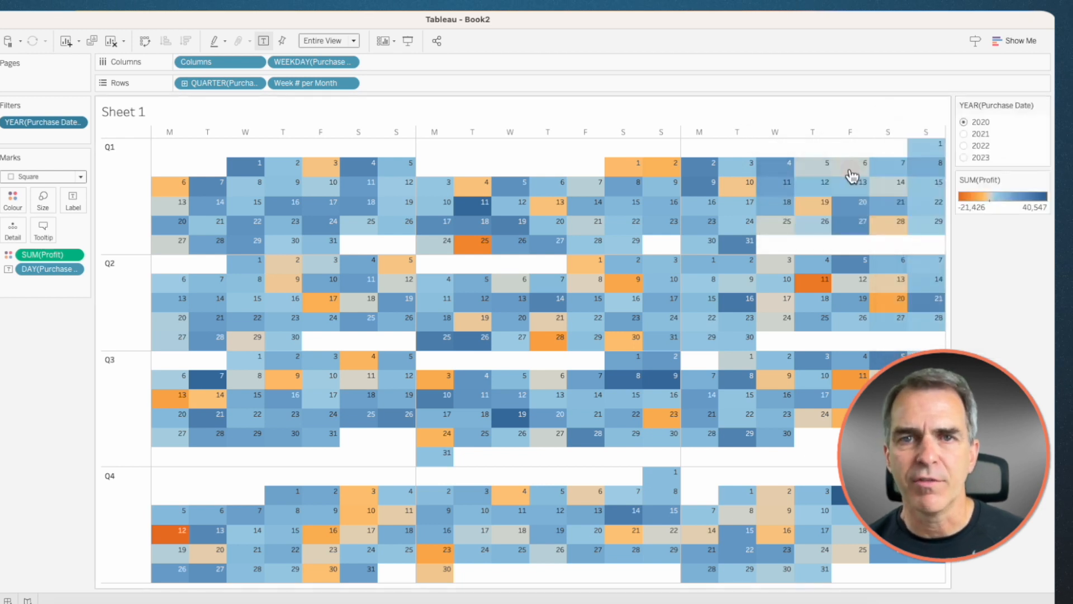
Step: Switch the year filter through 2021 and 2022, ending on 2023
{"action": "left_click", "coordinate": [963, 134]}
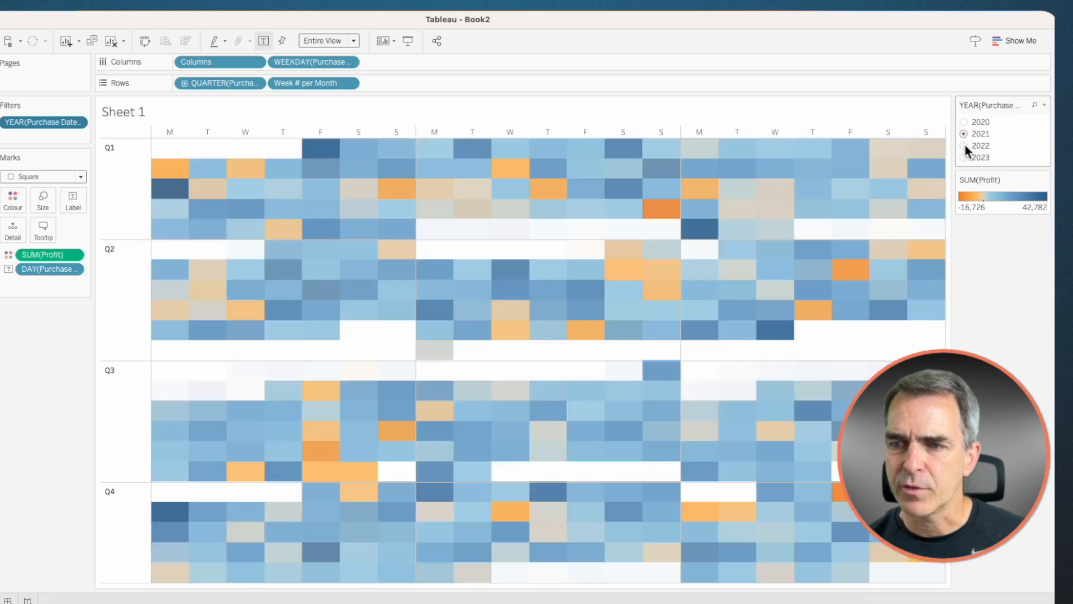
{"action": "left_click", "coordinate": [964, 146]}
{"action": "left_click", "coordinate": [964, 157]}
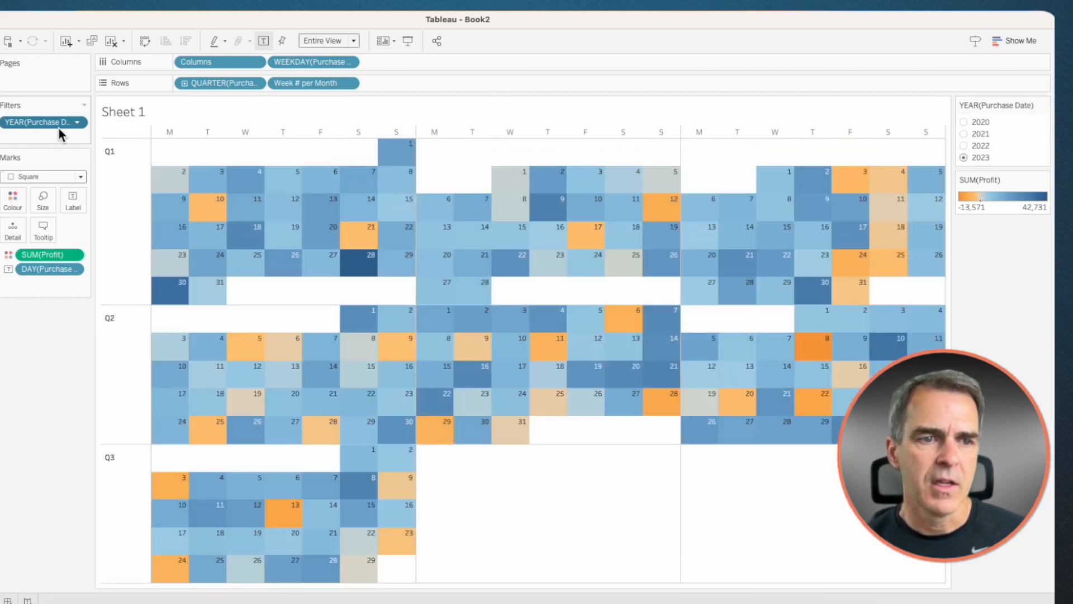
Step: Set the sheet title to "Daily Sales - " followed by the inserted YEAR(Purchase Date) field, and switch the year filter to 2022
{"action": "double_click", "coordinate": [178, 114]}
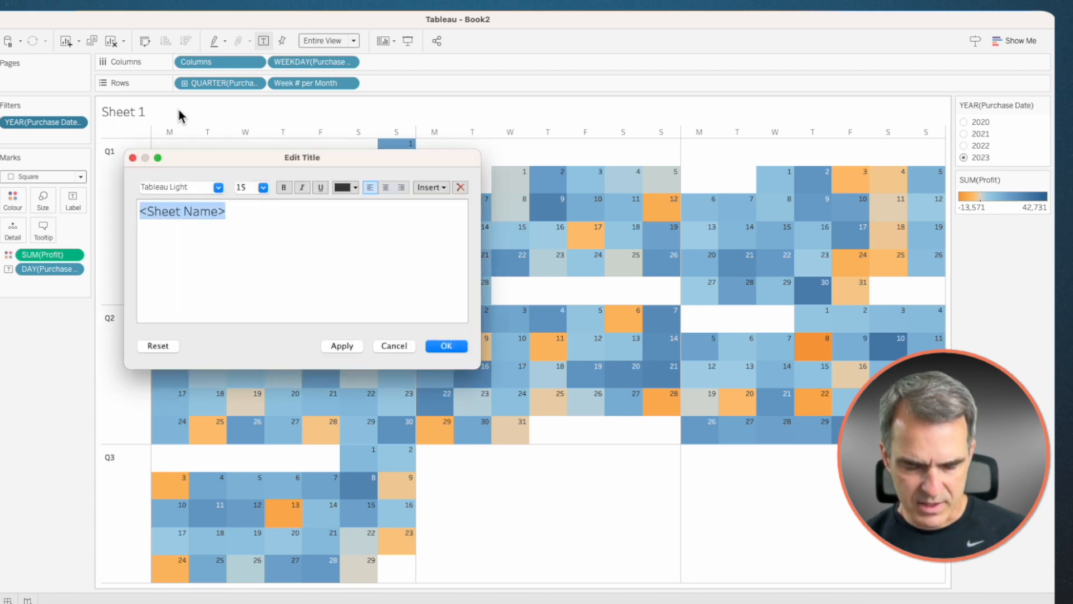
{"action": "type", "text": "Daily Sale"}
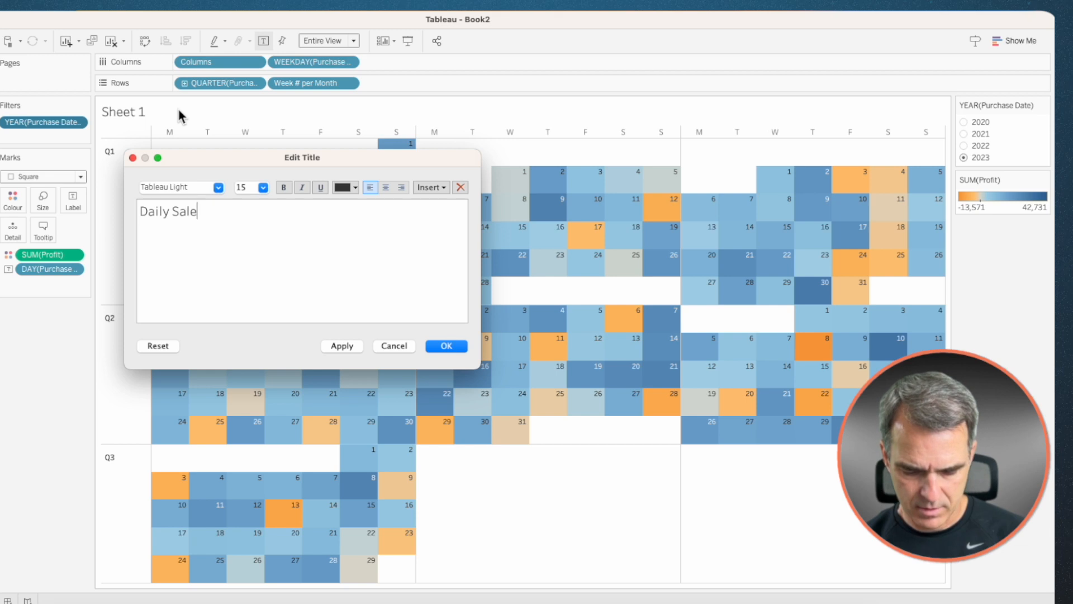
{"action": "type", "text": "s -"}
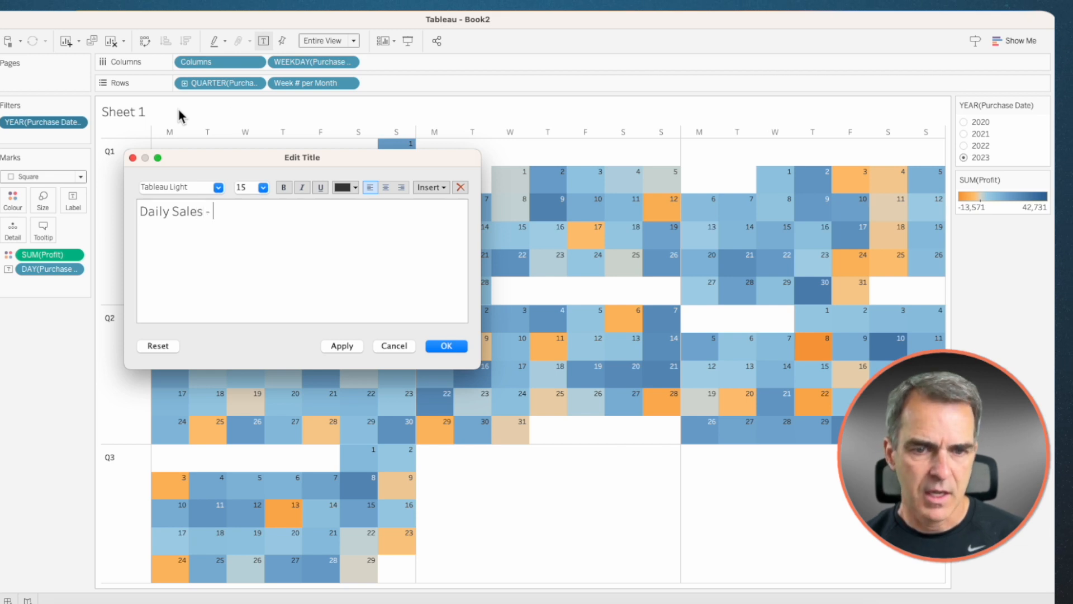
{"action": "left_click", "coordinate": [423, 187]}
{"action": "left_click", "coordinate": [452, 420]}
{"action": "left_click", "coordinate": [444, 346]}
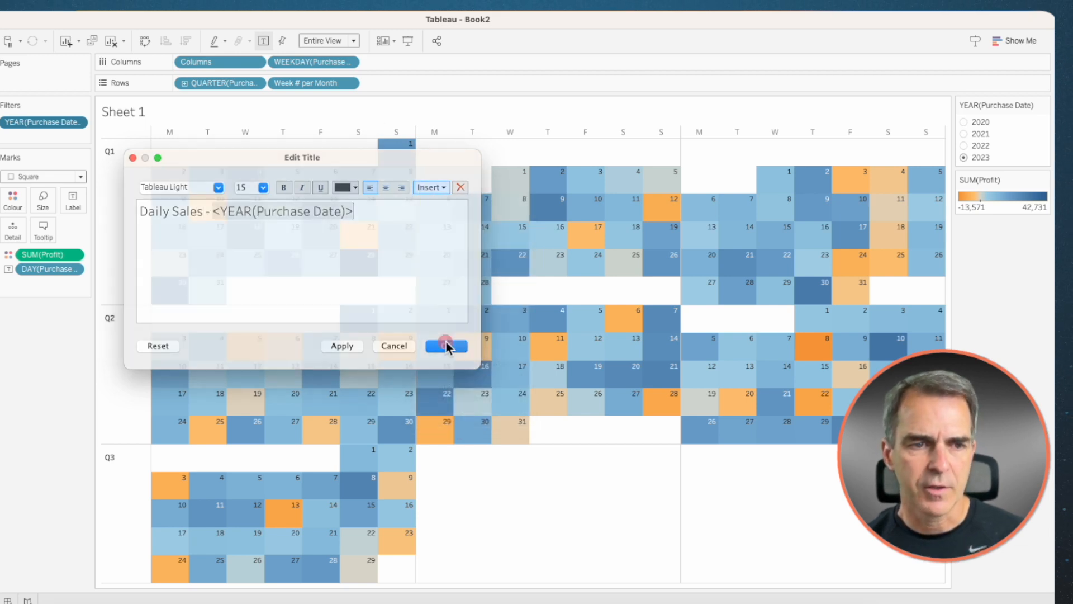
{"action": "left_click", "coordinate": [963, 145]}
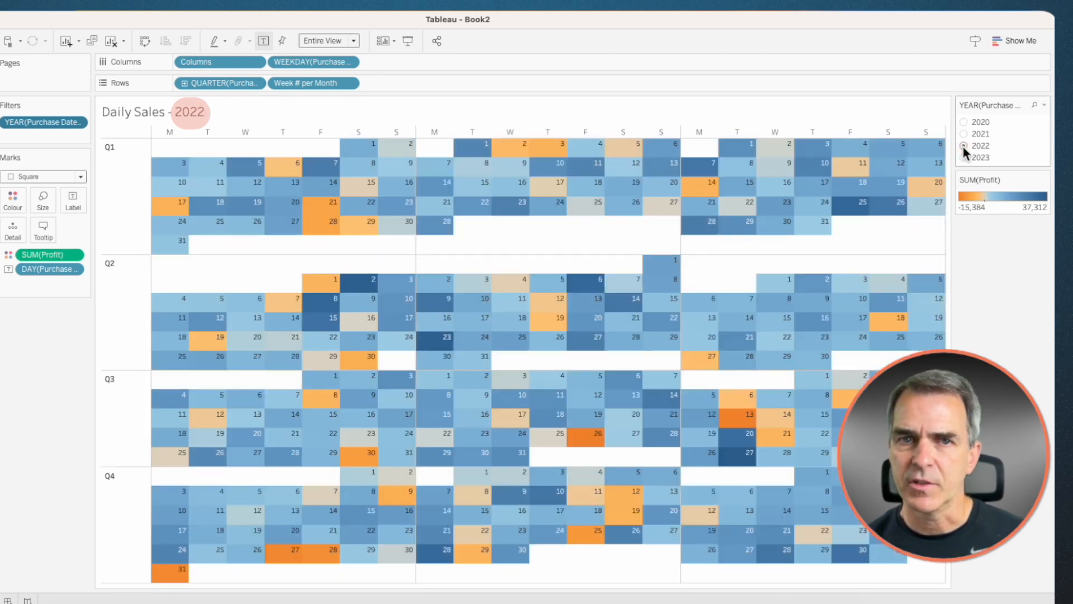
Step: Add Purchase Date to the marks' Detail as the continuous DAY(Purchase Date) field
{"action": "mouse_move", "coordinate": [246, 223]}
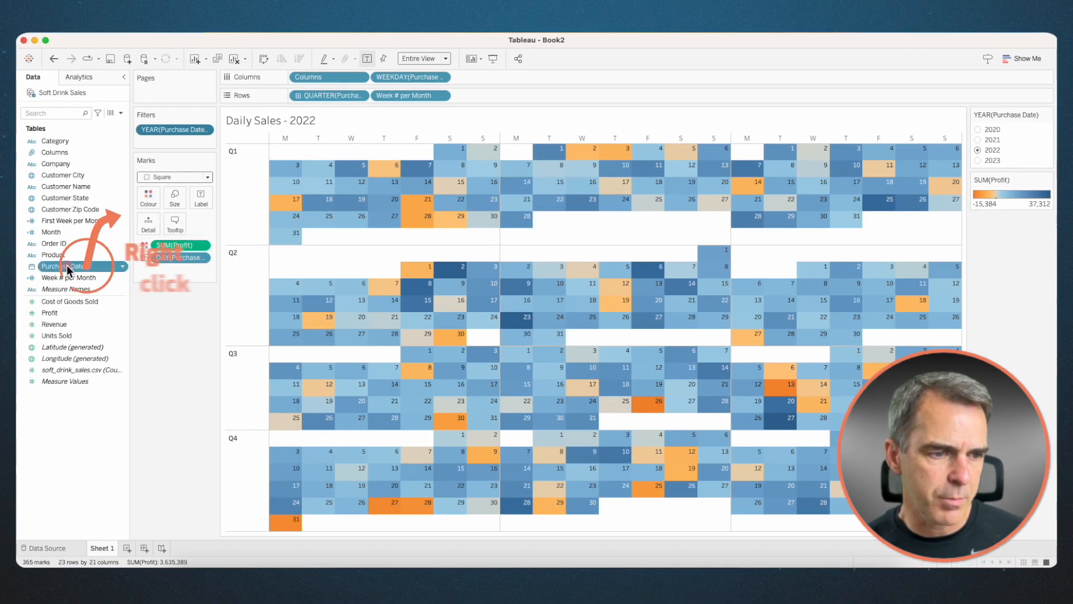
{"action": "left_click_drag", "start_coordinate": [66, 266], "coordinate": [149, 221]}
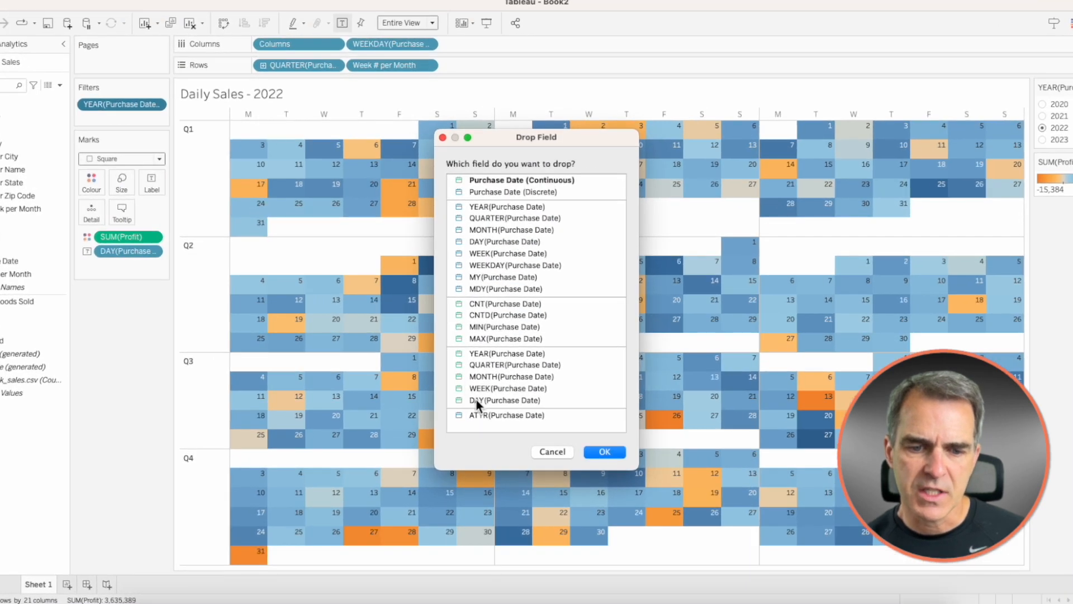
{"action": "left_click", "coordinate": [473, 397]}
{"action": "left_click", "coordinate": [597, 453]}
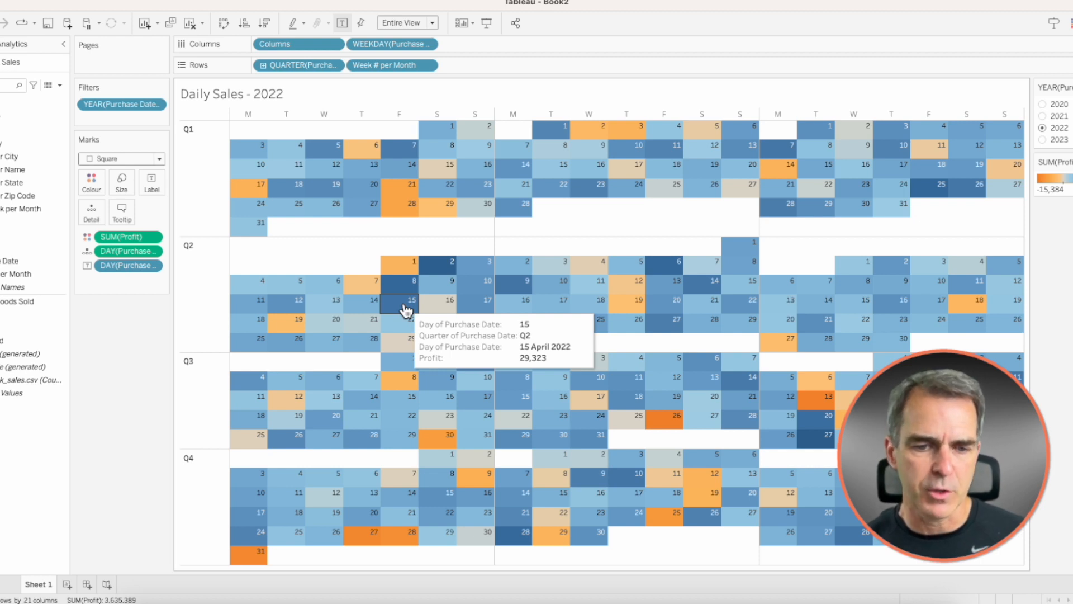
Step: Exclude the discrete day label field and the quarter of Purchase Date from the tooltip
{"action": "right_click", "coordinate": [115, 266]}
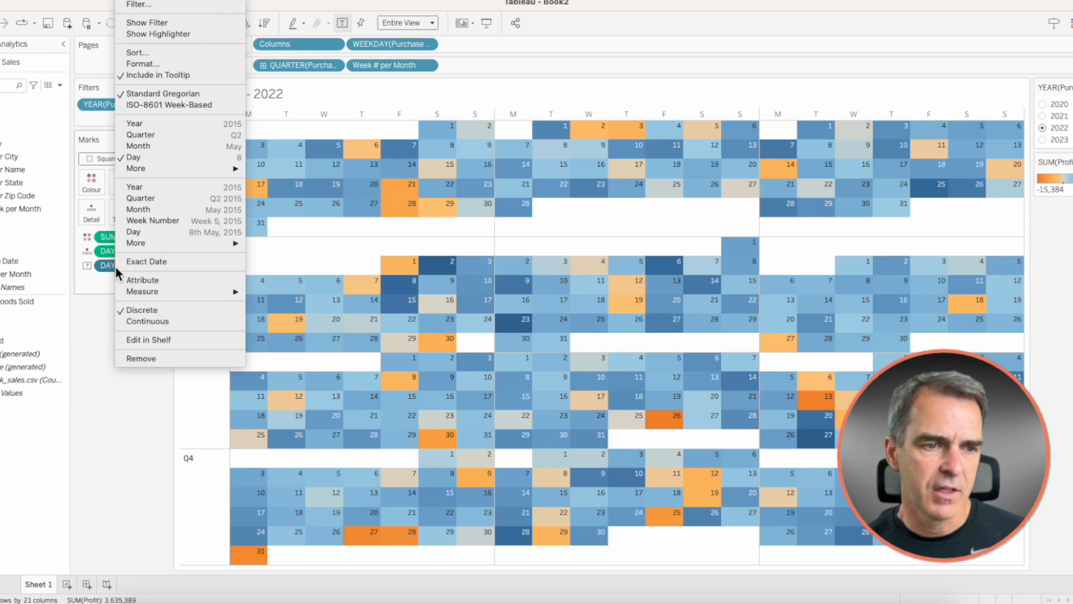
{"action": "left_click", "coordinate": [146, 78]}
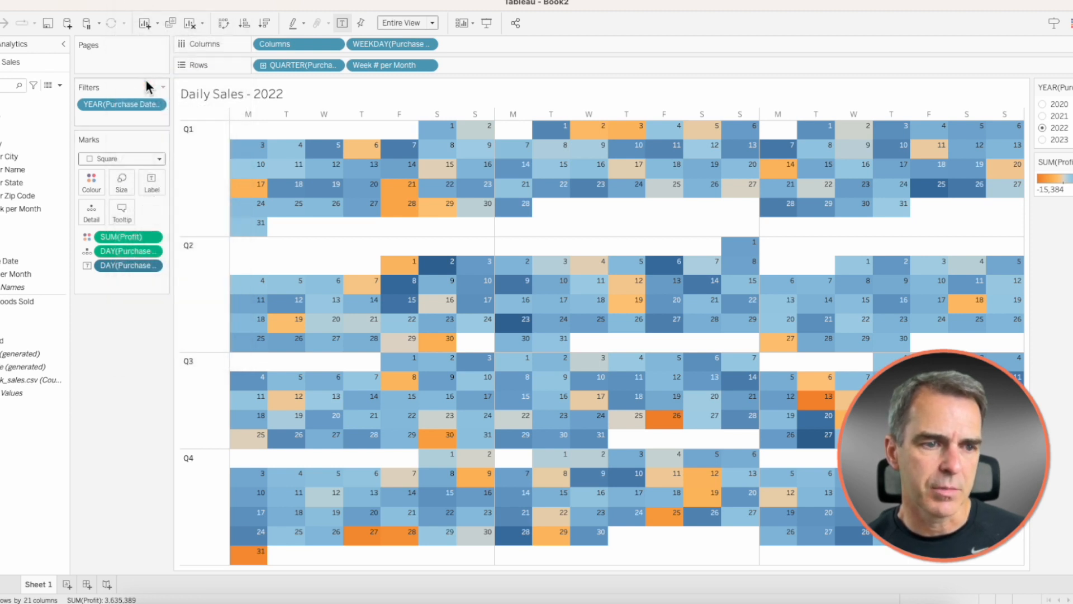
{"action": "right_click", "coordinate": [284, 63]}
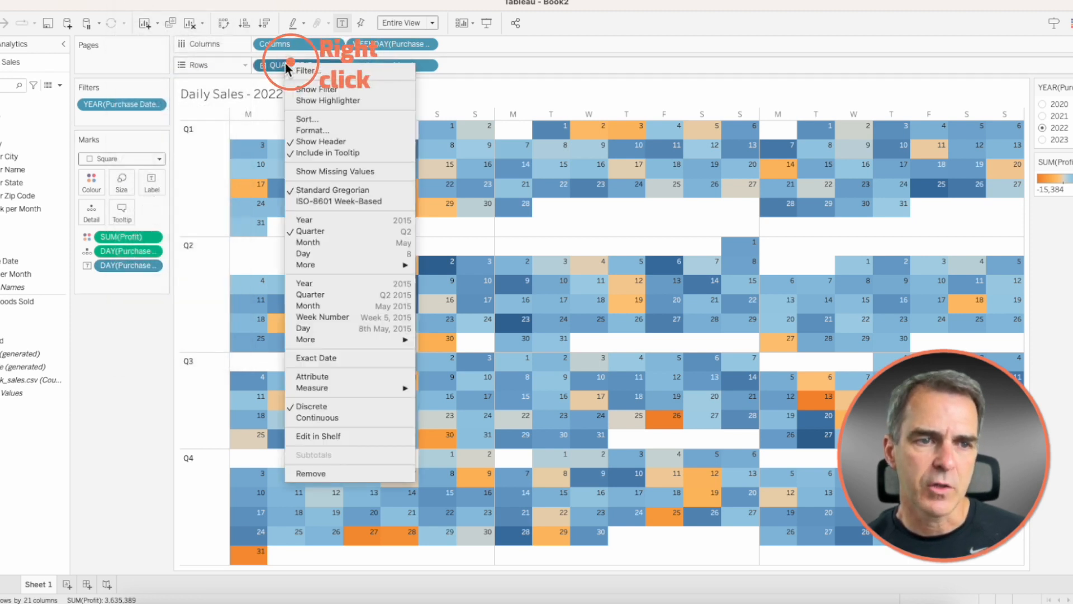
{"action": "left_click", "coordinate": [330, 152]}
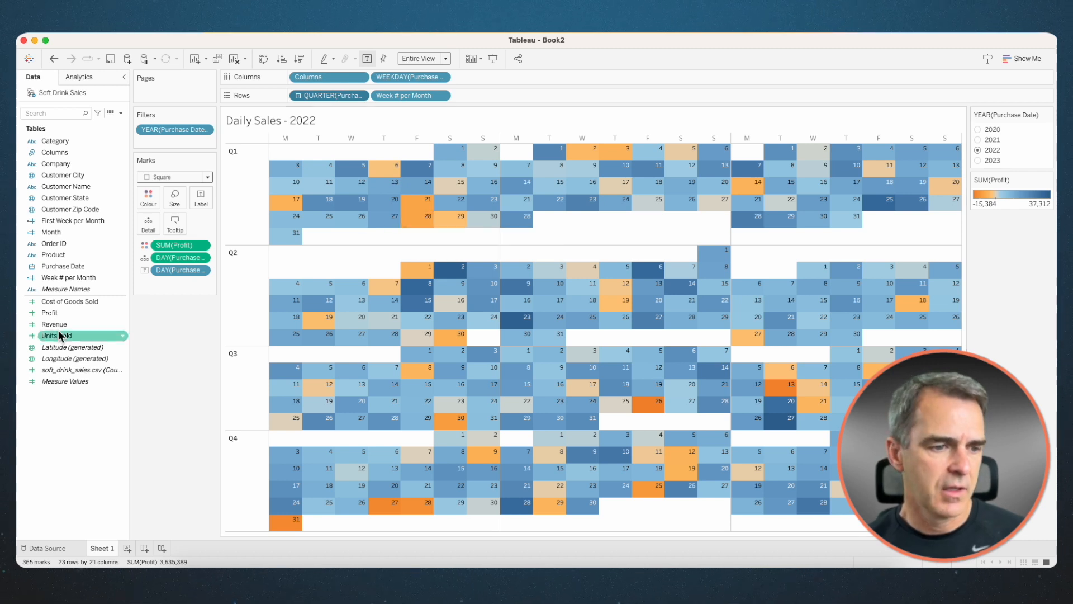
Step: Create a calculated field named Year Text with the formula 'Year'
{"action": "right_click", "coordinate": [58, 414]}
{"action": "left_click", "coordinate": [86, 422]}
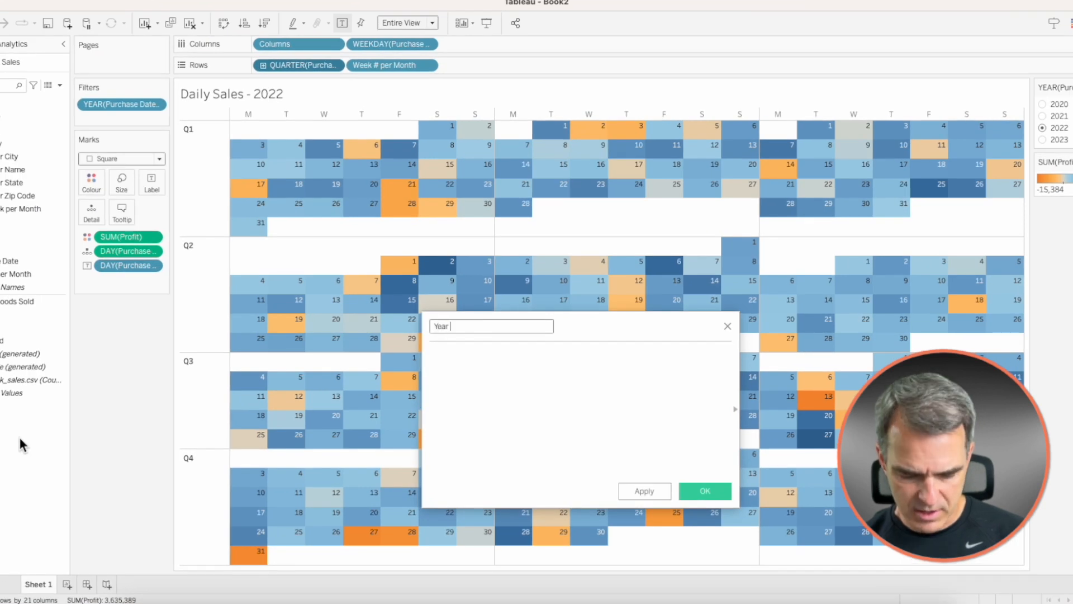
{"action": "type", "text": "t"}
{"action": "left_click", "coordinate": [469, 395]}
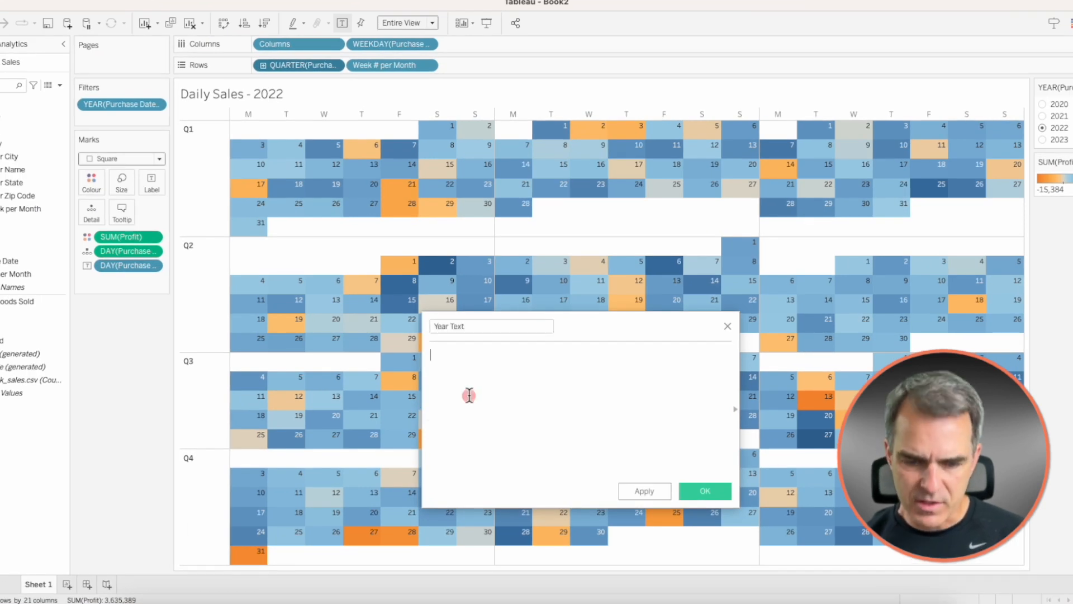
{"action": "type", "text": "'Year'"}
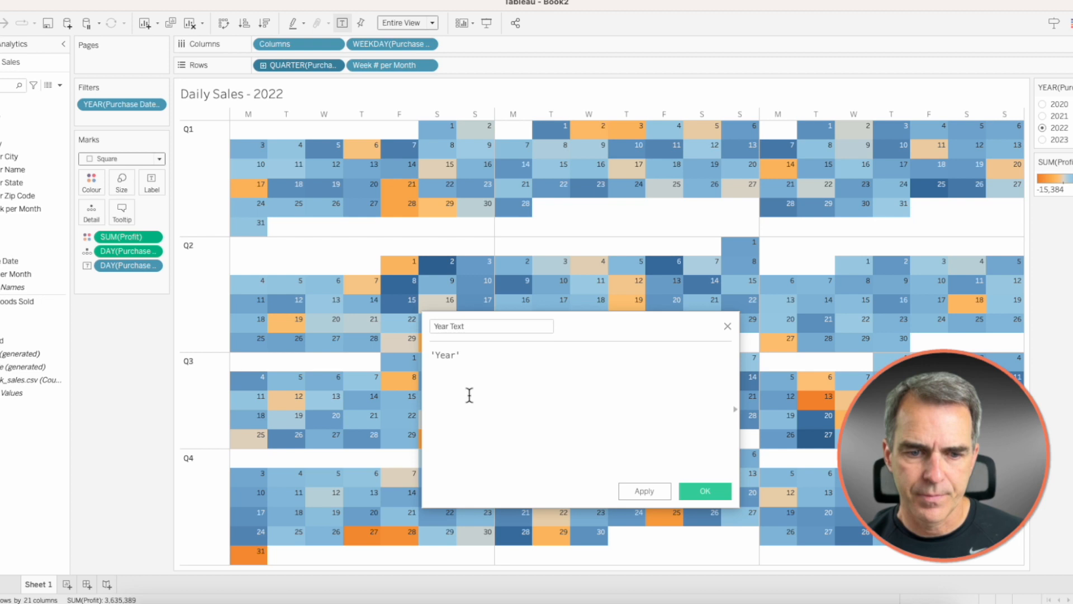
{"action": "left_click", "coordinate": [704, 490]}
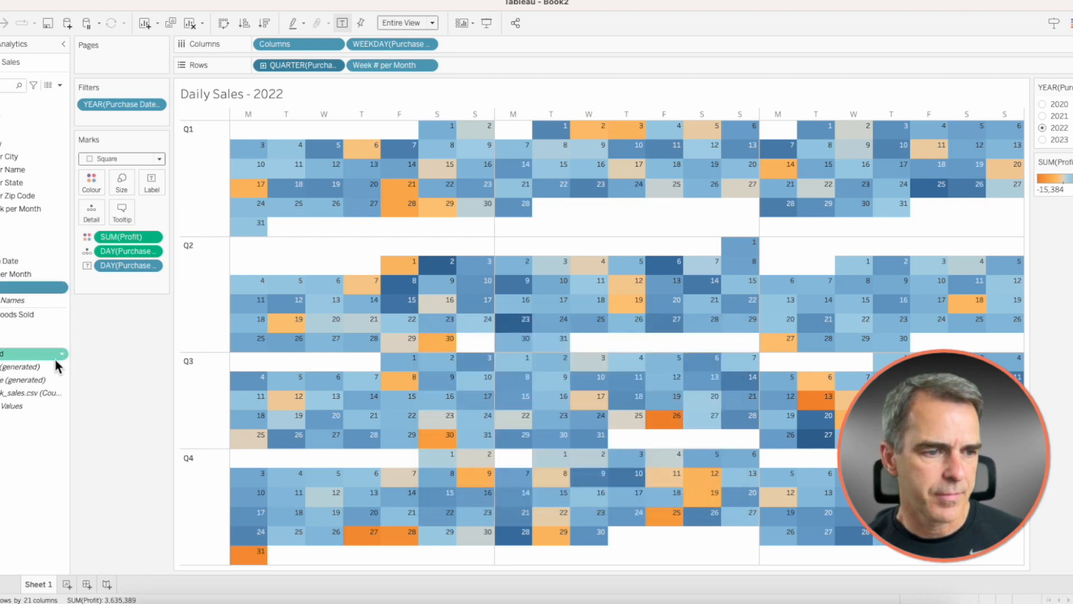
Step: Create a calculated field named Month Text with the formula 'Month'
{"action": "right_click", "coordinate": [19, 434]}
{"action": "left_click", "coordinate": [43, 435]}
{"action": "type", "text": "Month Text"}
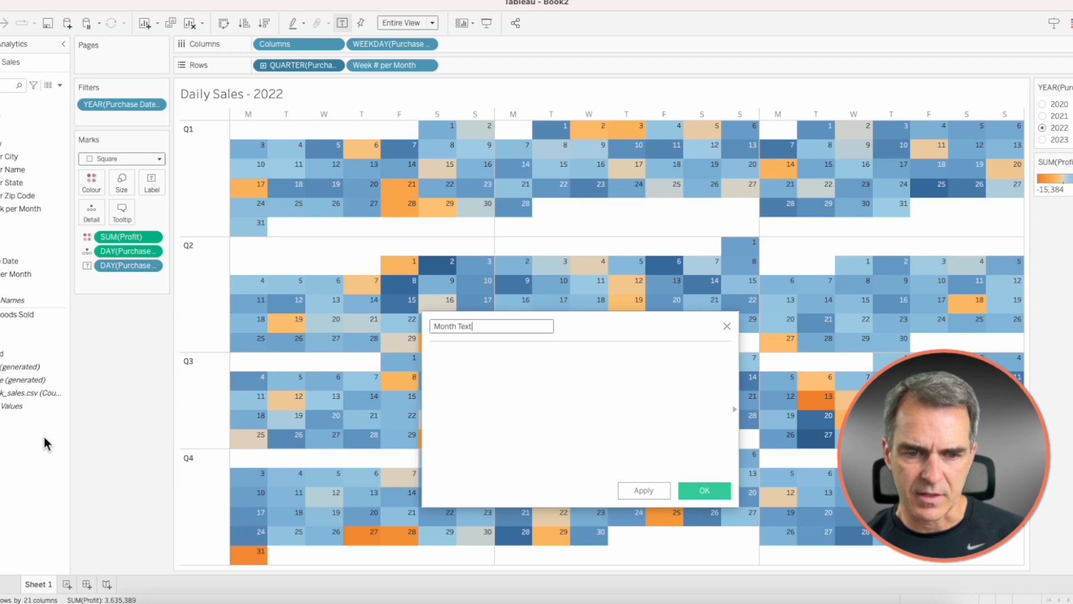
{"action": "key", "text": "Tab"}
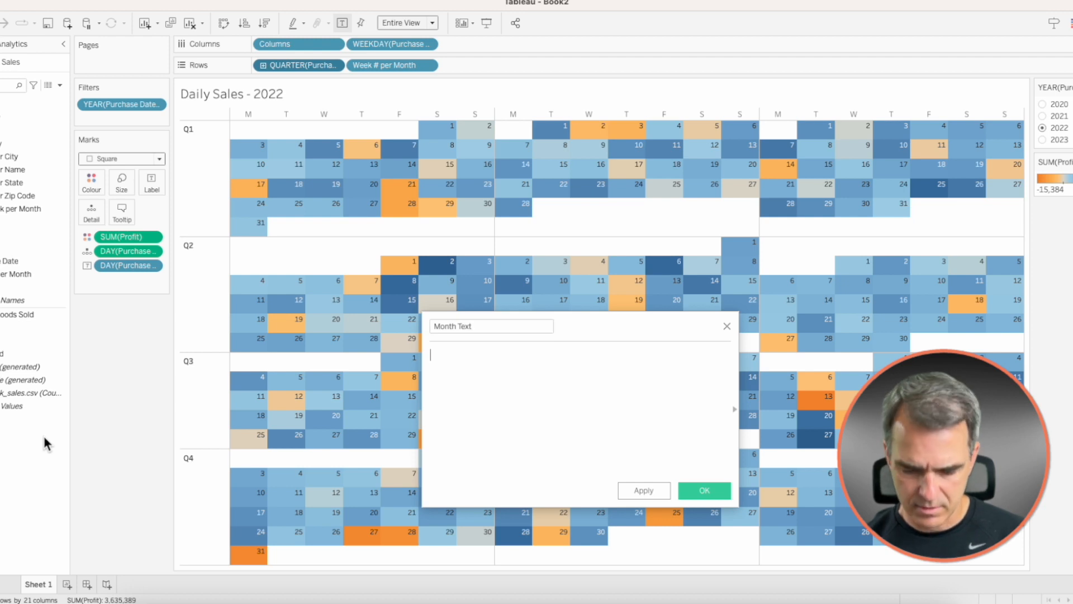
{"action": "type", "text": "'Month'"}
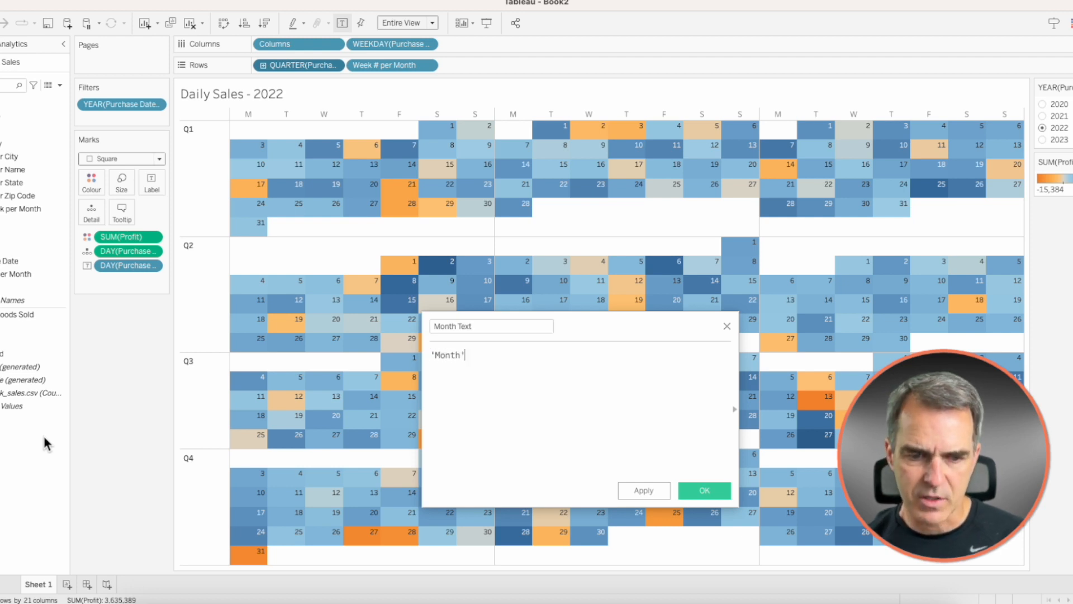
{"action": "left_click", "coordinate": [698, 490]}
Step: Add Month Text to the marks' Detail and select the 24 January 2022 square to check its tooltip
{"action": "left_click_drag", "start_coordinate": [54, 241], "coordinate": [144, 223]}
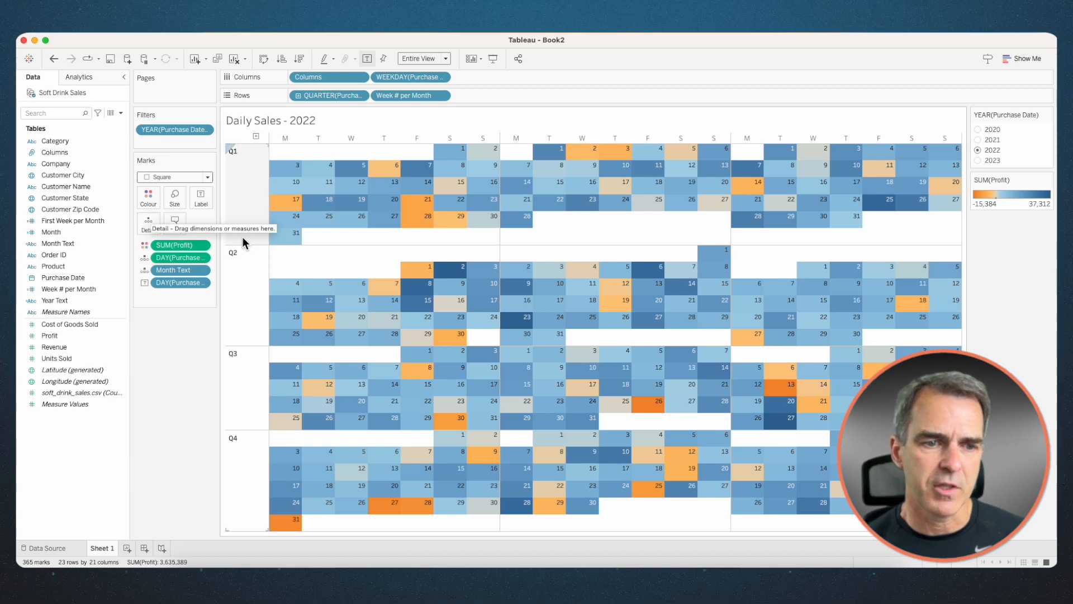
{"action": "left_click", "coordinate": [293, 218]}
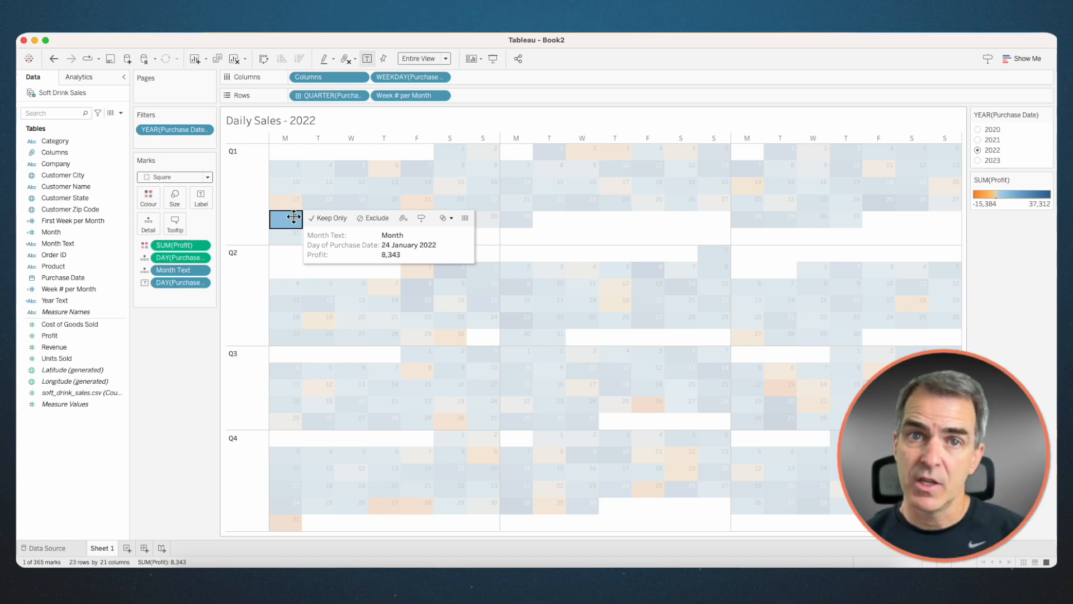
Step: Start a new parameter and name it Date Level Parameter
{"action": "left_click", "coordinate": [120, 113]}
{"action": "left_click", "coordinate": [92, 130]}
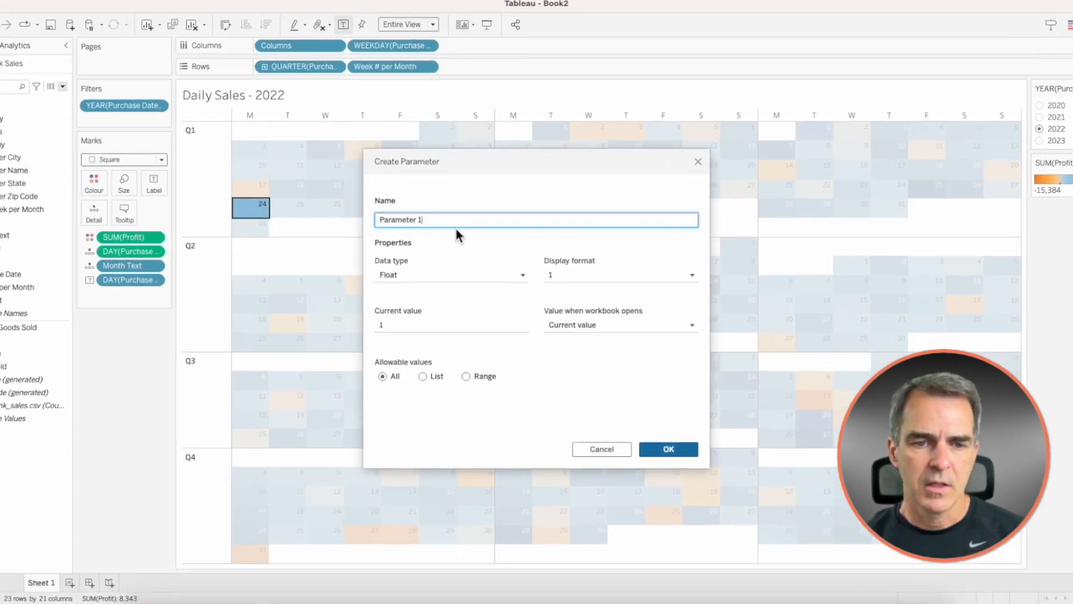
{"action": "key", "text": "BackSpace"}
{"action": "key", "text": "BackSpace"}
{"action": "key", "text": "Home"}
{"action": "type", "text": "Date Level"}
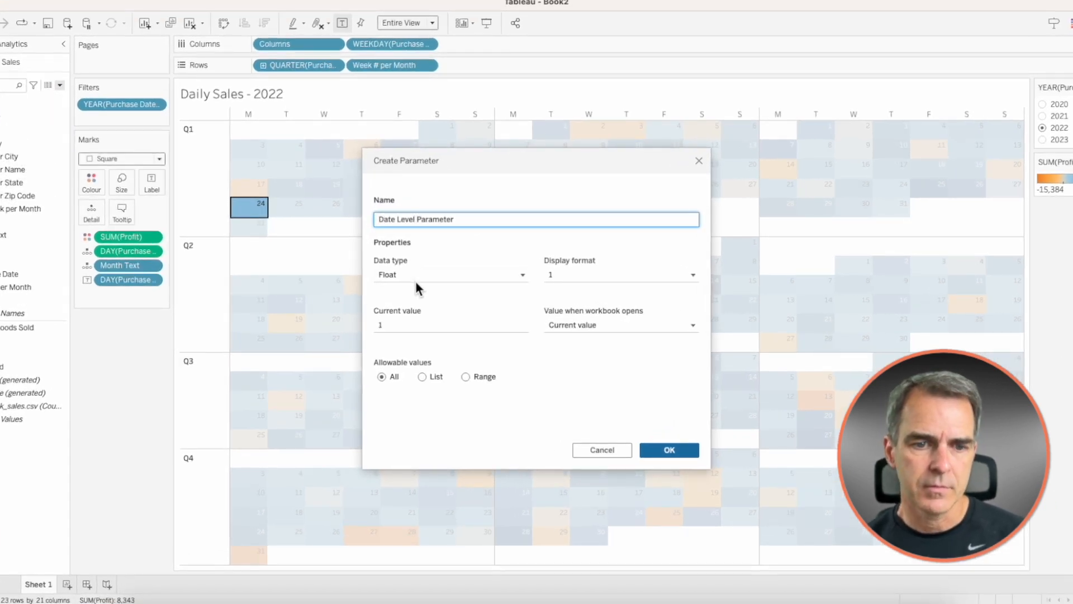
Step: Make the new parameter a String with the current value Year, create it, and show its control beside the calendar
{"action": "left_click", "coordinate": [404, 274]}
{"action": "left_click", "coordinate": [411, 318]}
{"action": "left_click", "coordinate": [395, 324]}
{"action": "key", "text": "BackSpace"}
{"action": "type", "text": "Year"}
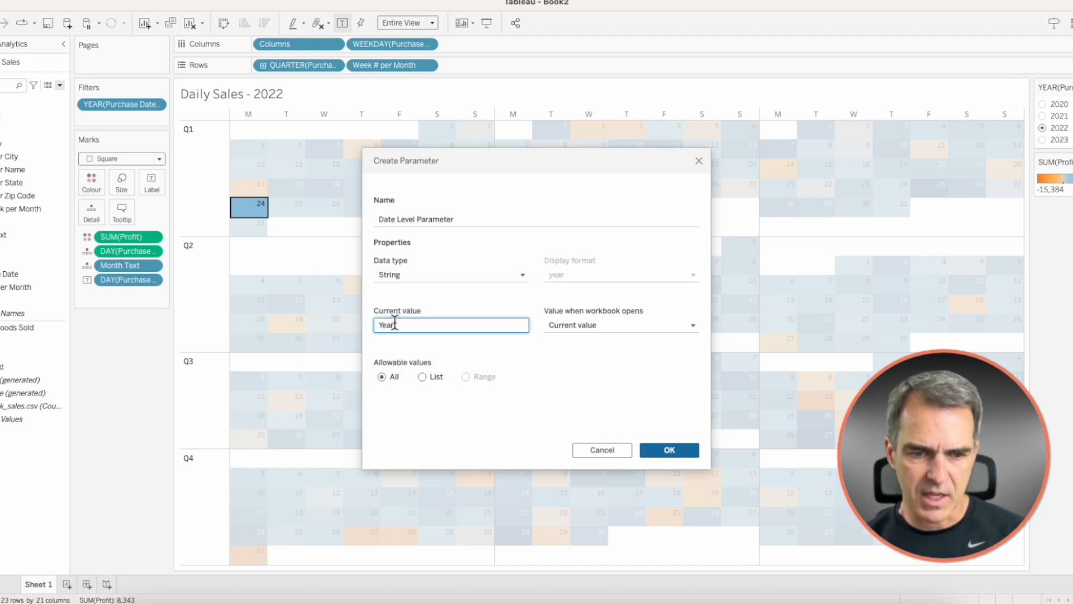
{"action": "left_click", "coordinate": [693, 455]}
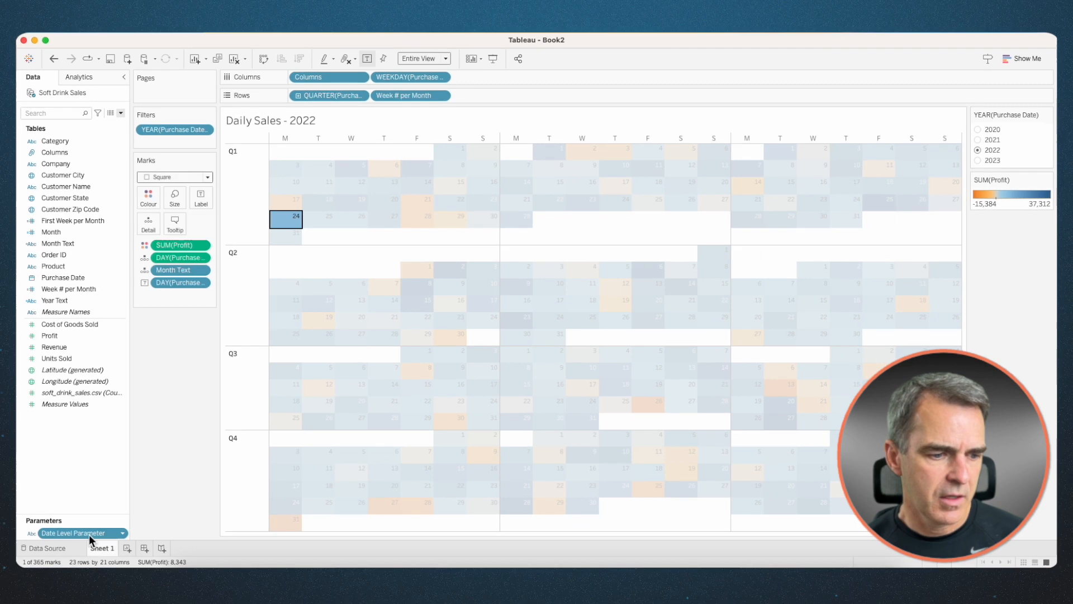
{"action": "right_click", "coordinate": [90, 532]}
{"action": "left_click", "coordinate": [129, 353]}
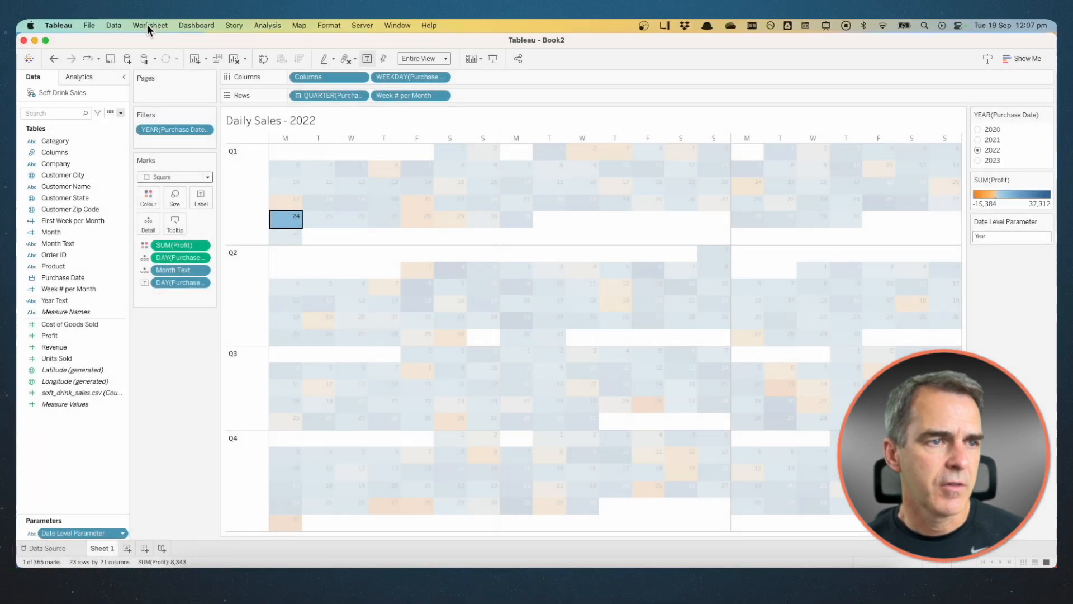
Step: Add a parameter-changing worksheet action and name it Update Date Level Parameter (Year)
{"action": "left_click", "coordinate": [148, 25]}
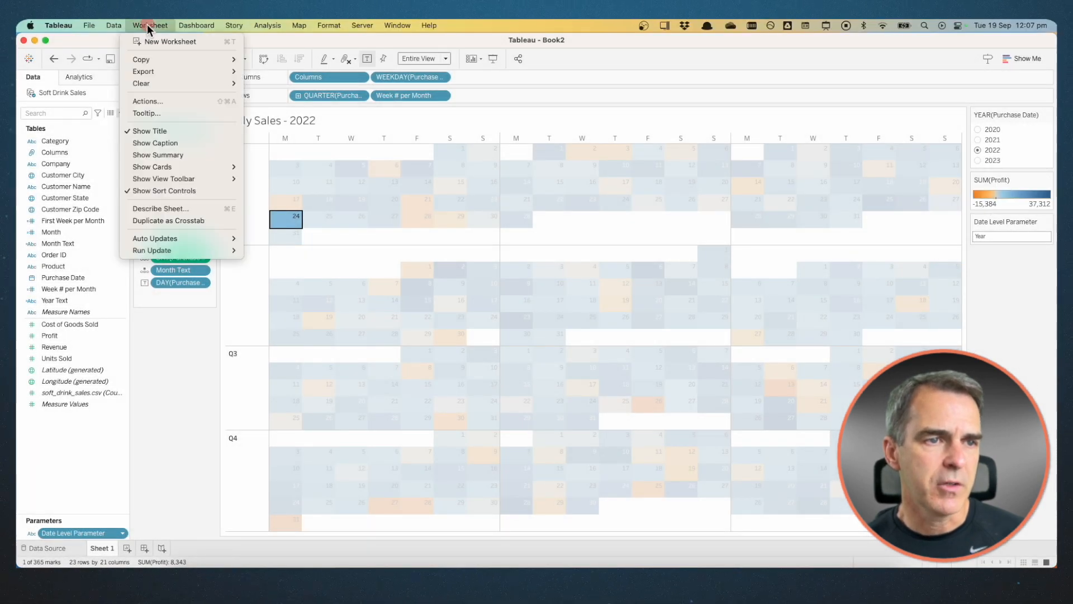
{"action": "left_click", "coordinate": [152, 101]}
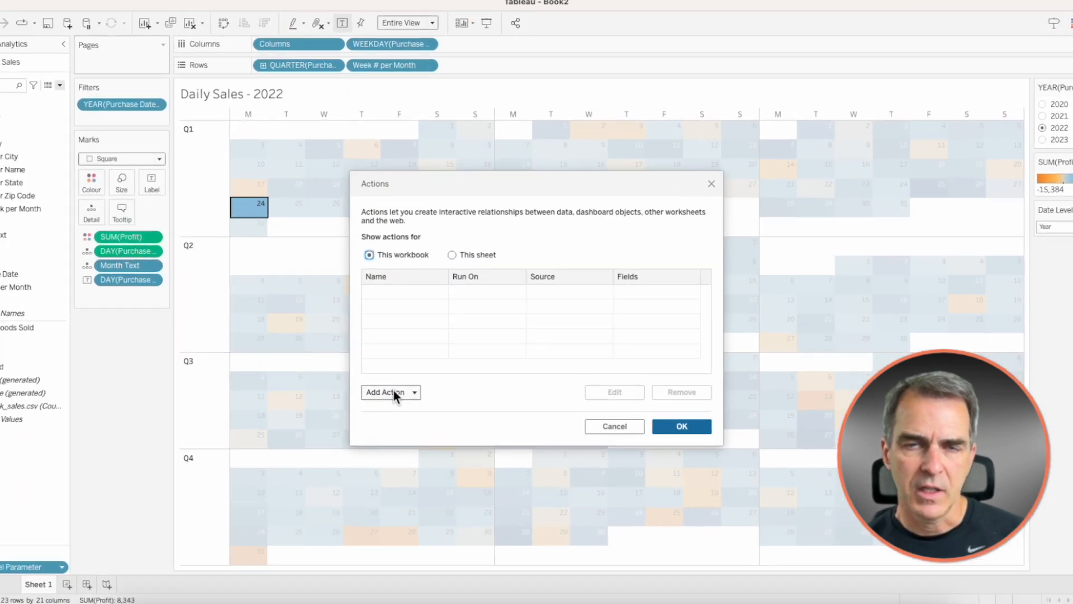
{"action": "left_click", "coordinate": [412, 379]}
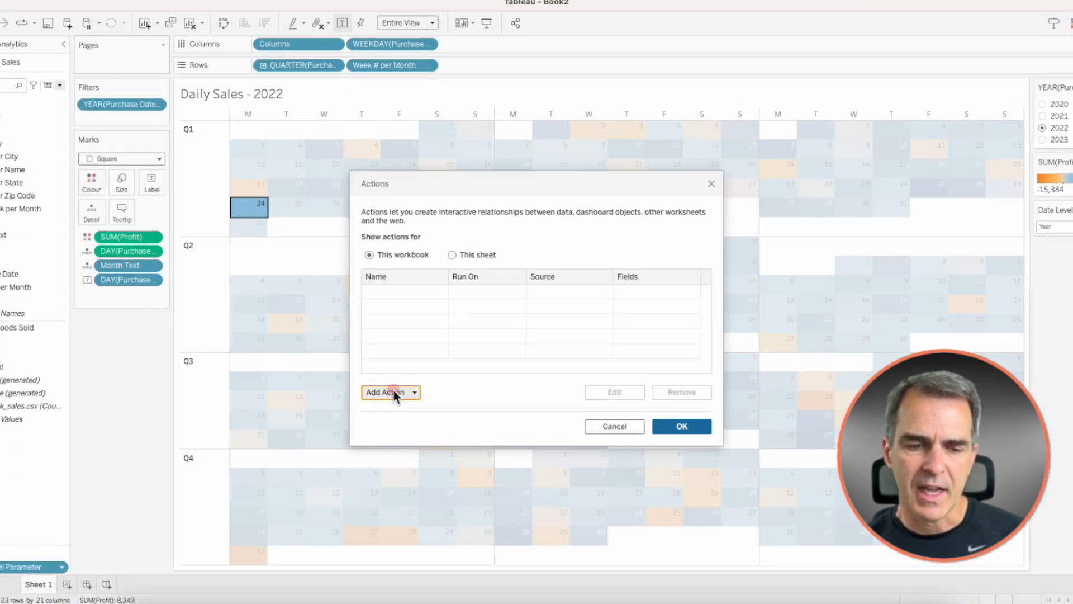
{"action": "left_click", "coordinate": [413, 363]}
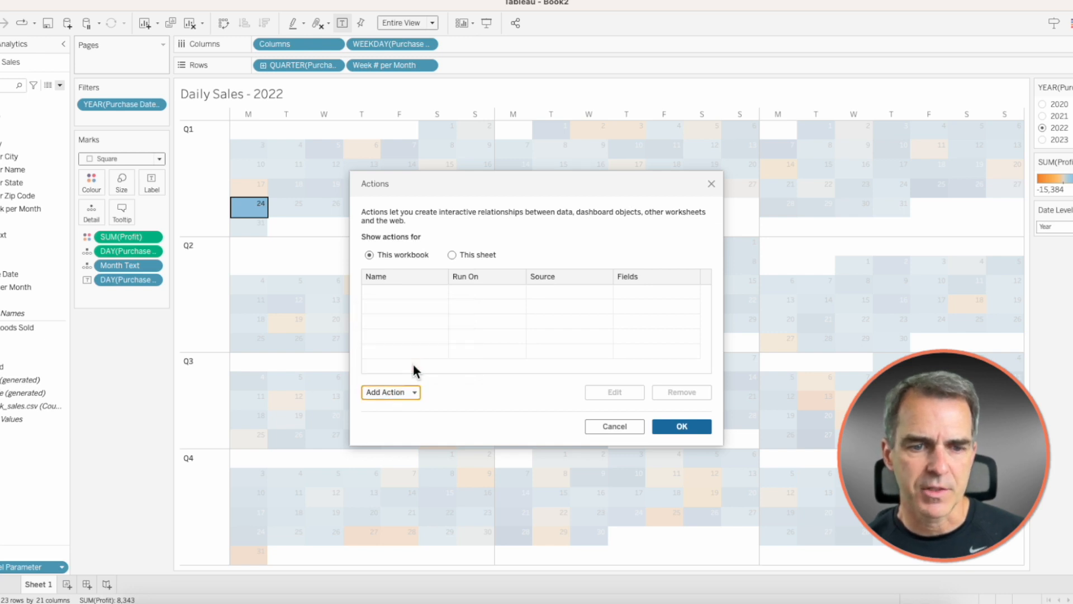
{"action": "key", "text": "End"}
{"action": "key", "text": "BackSpace"}
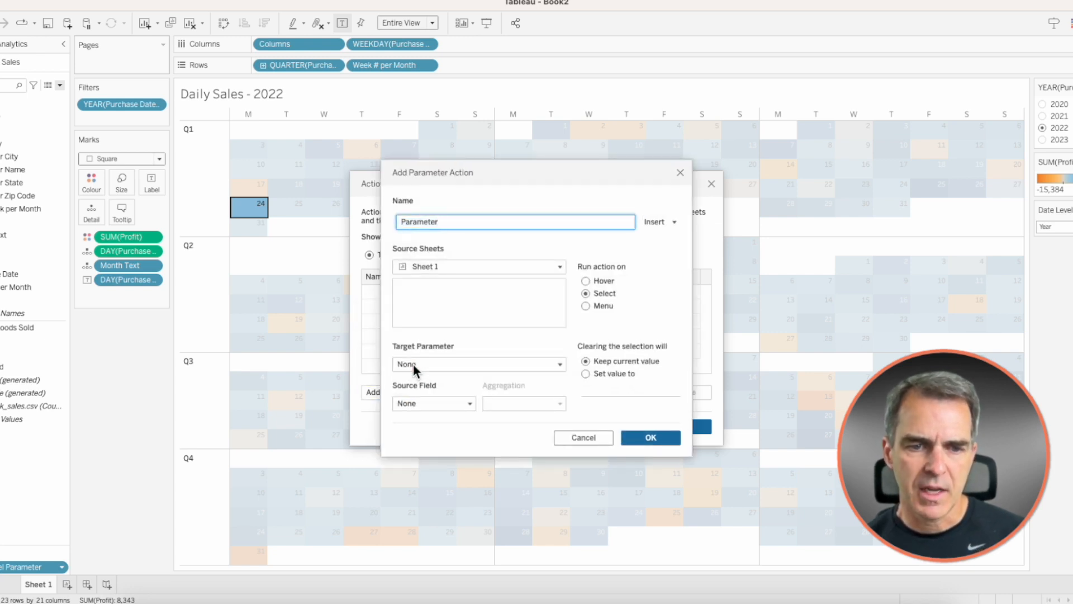
{"action": "type", "text": "Update Date"}
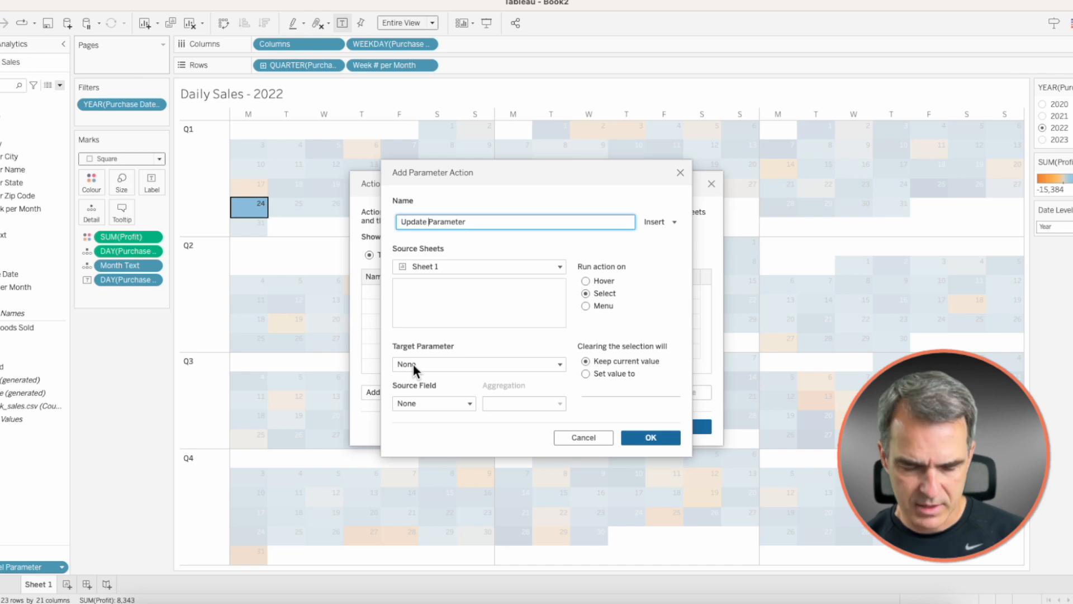
{"action": "type", "text": " Level Parameter"}
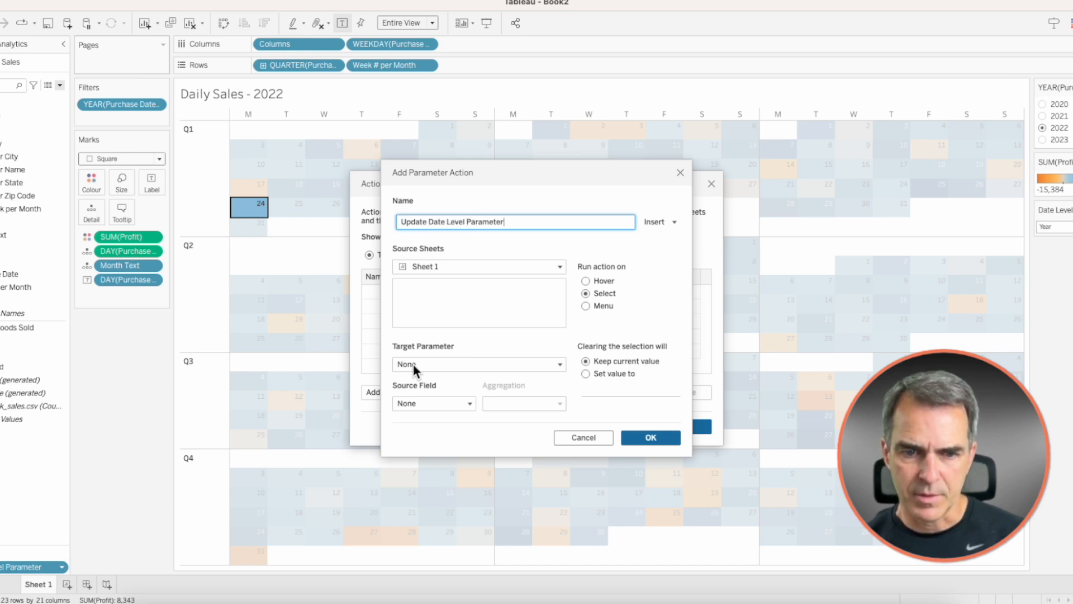
{"action": "type", "text": " (Year"}
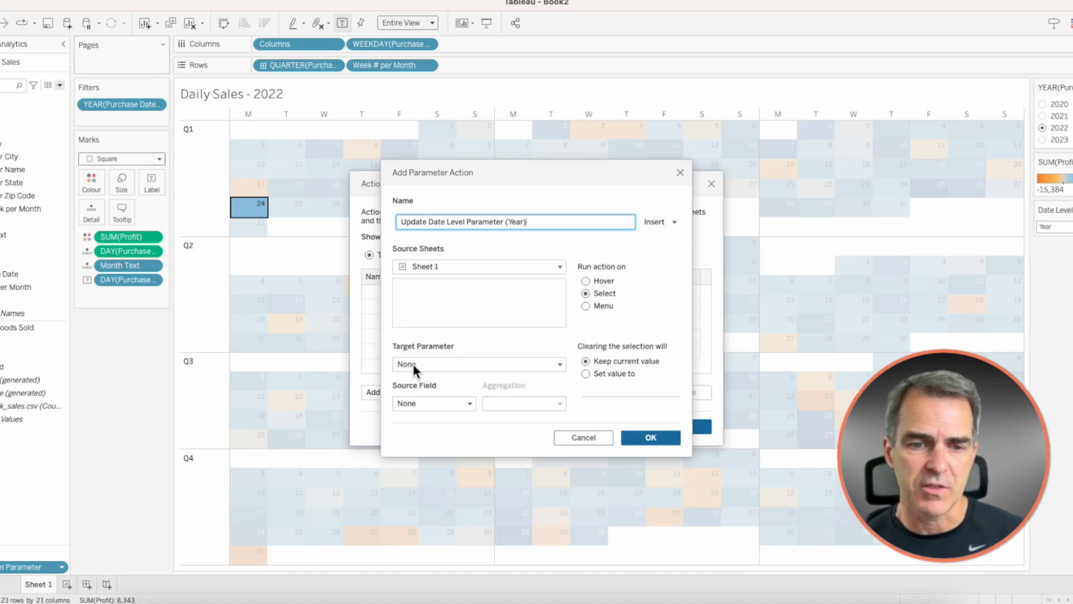
Step: Target Date Level Parameter with Month Text as the action's source field, and save the action
{"action": "left_click", "coordinate": [429, 364]}
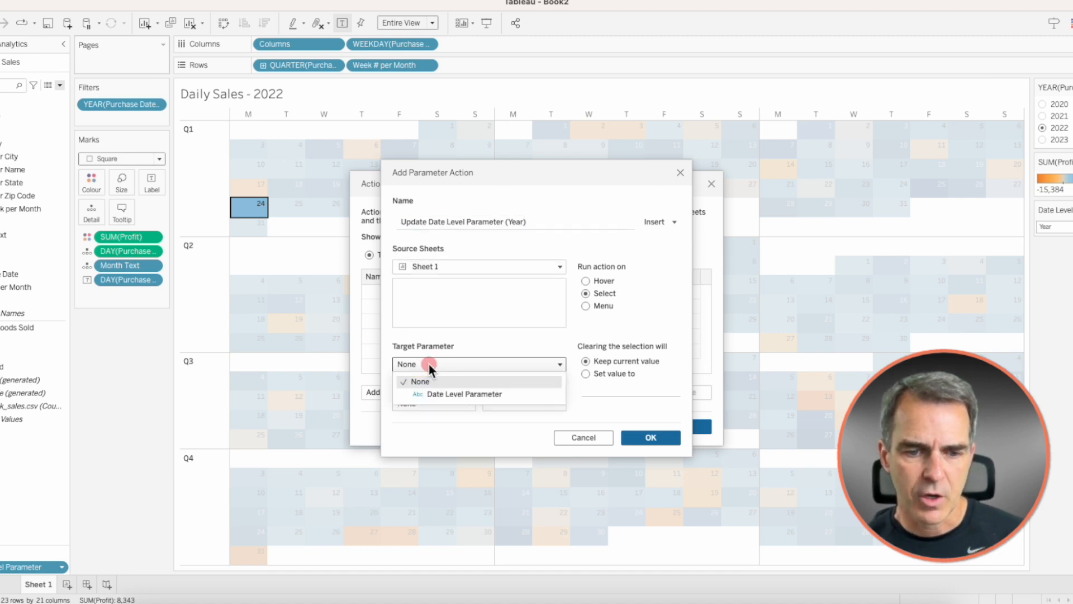
{"action": "left_click", "coordinate": [435, 394]}
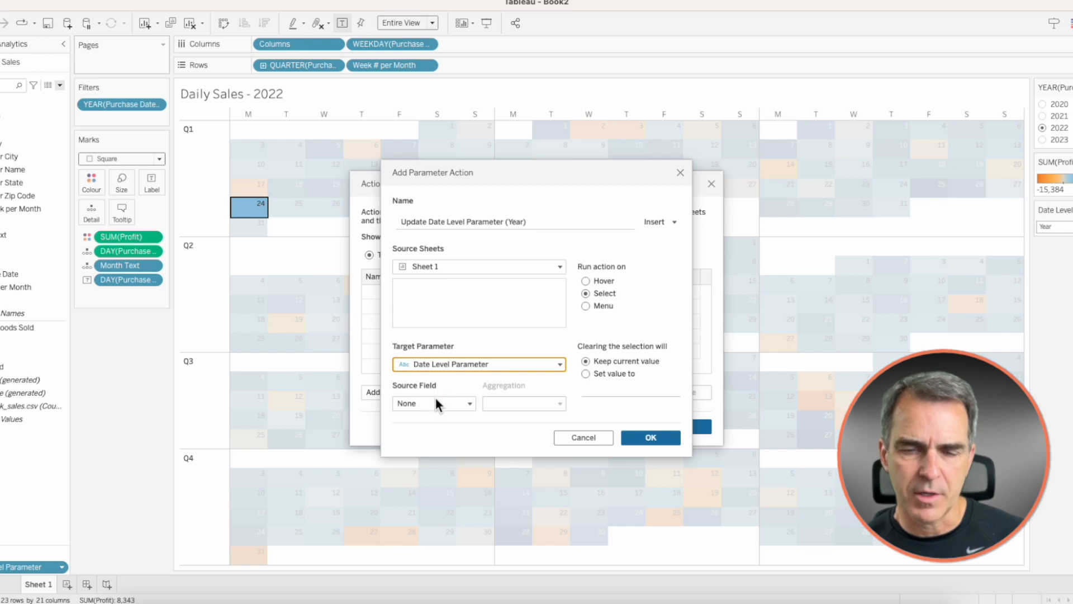
{"action": "left_click", "coordinate": [435, 401]}
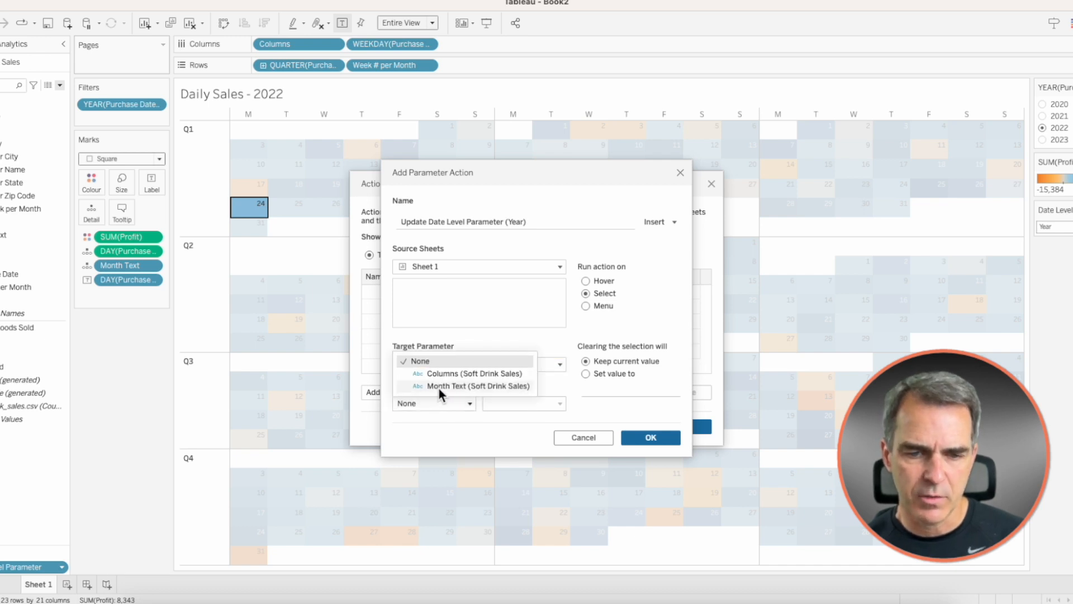
{"action": "left_click", "coordinate": [438, 388]}
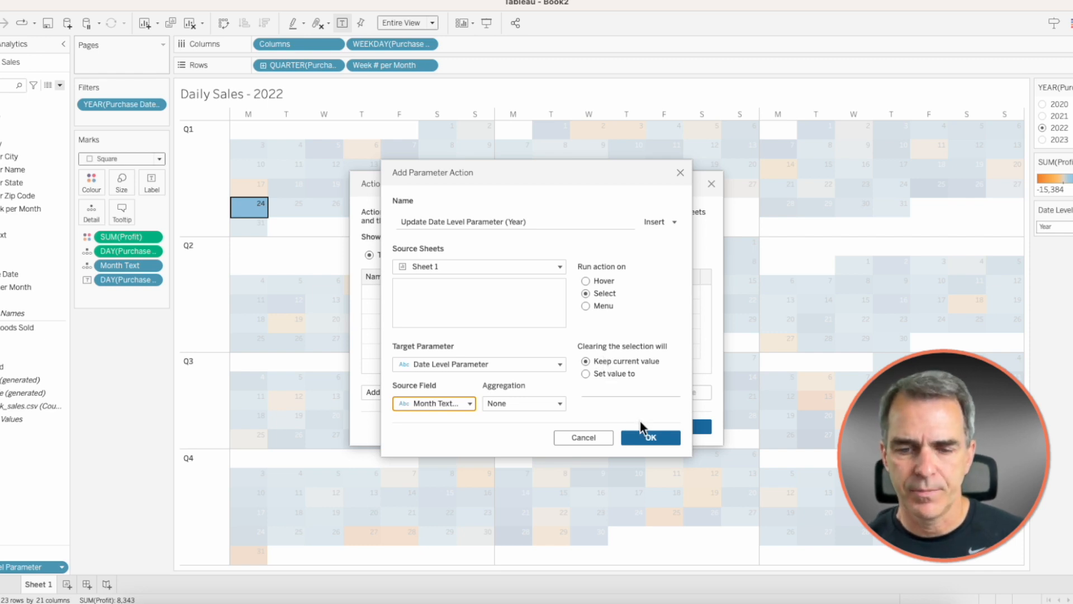
{"action": "left_click", "coordinate": [642, 437]}
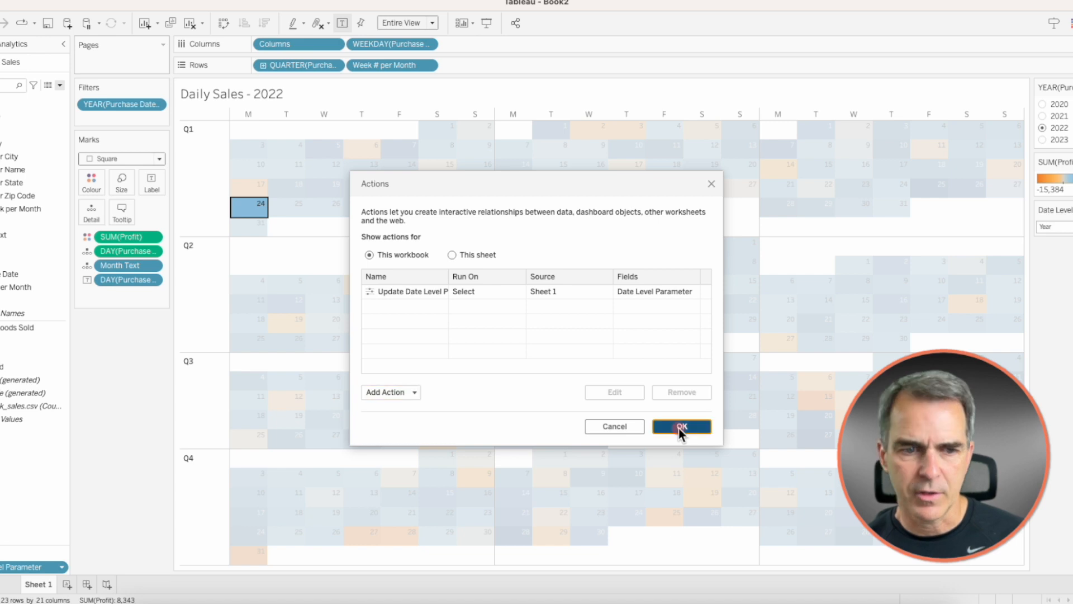
{"action": "left_click", "coordinate": [681, 427]}
Step: Test the new action by reselecting the 24 January 2022 square in the calendar
{"action": "left_click", "coordinate": [248, 211]}
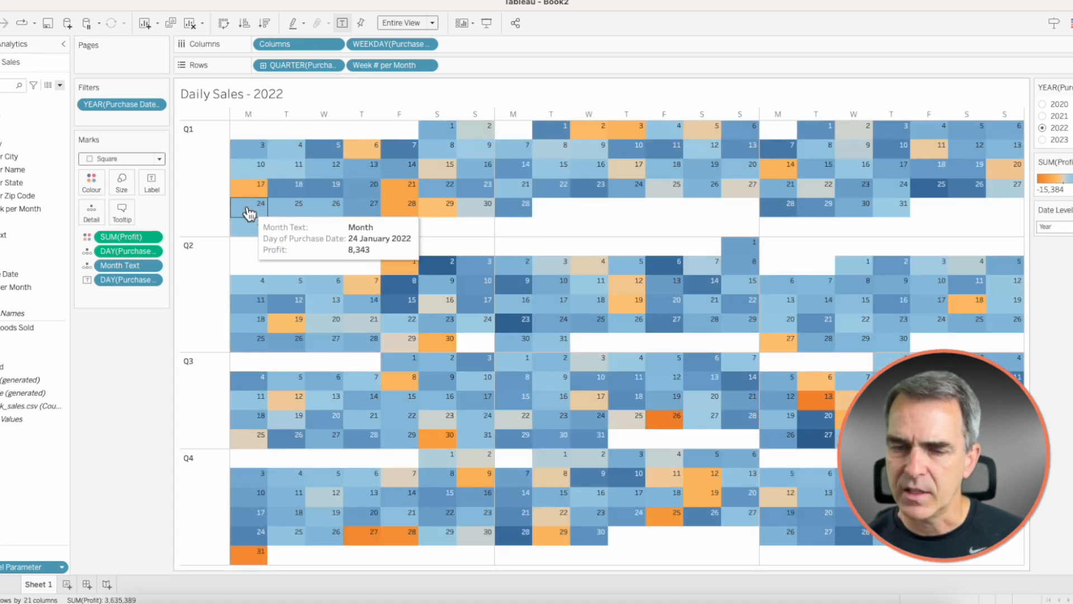
{"action": "left_click", "coordinate": [249, 212]}
{"action": "left_click", "coordinate": [249, 212]}
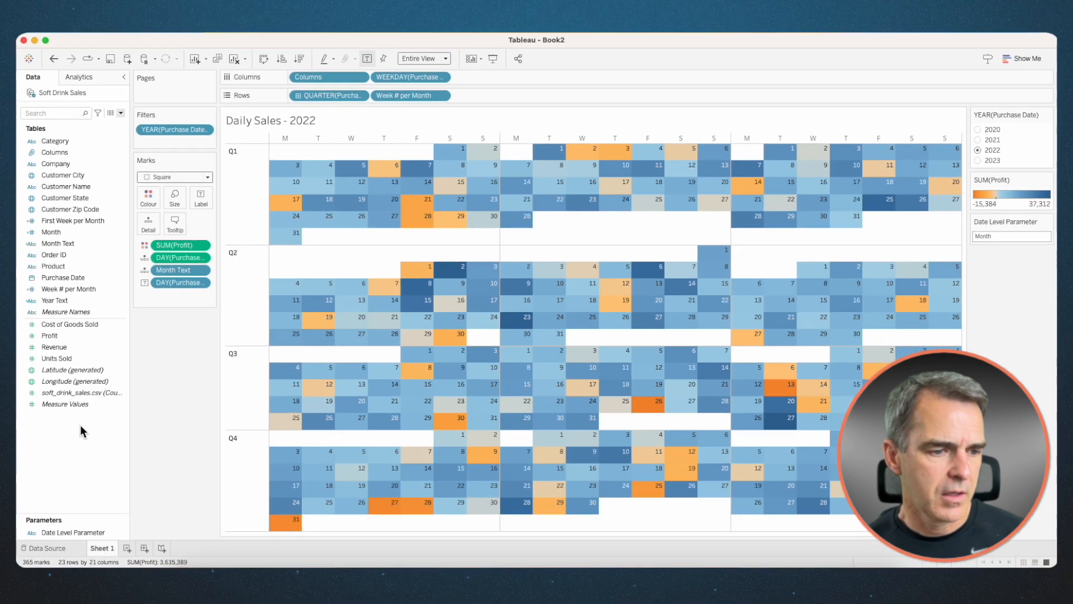
Step: Create a calculated field named Show Year with the formula [Date Level Parameter]='Year'
{"action": "right_click", "coordinate": [25, 439]}
{"action": "left_click", "coordinate": [106, 431]}
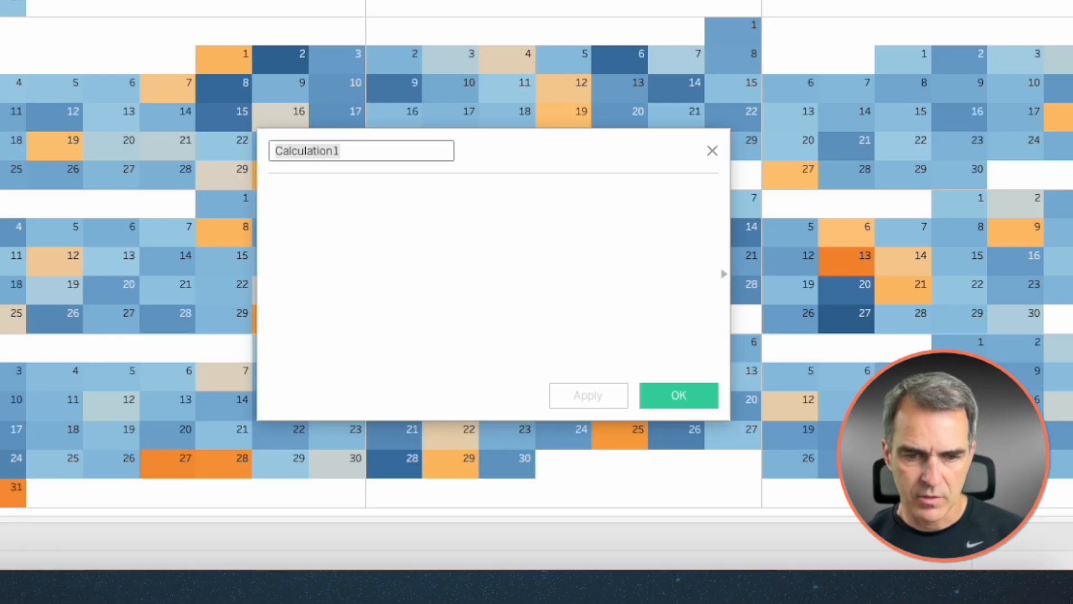
{"action": "type", "text": "Show Year"}
{"action": "left_click", "coordinate": [320, 243]}
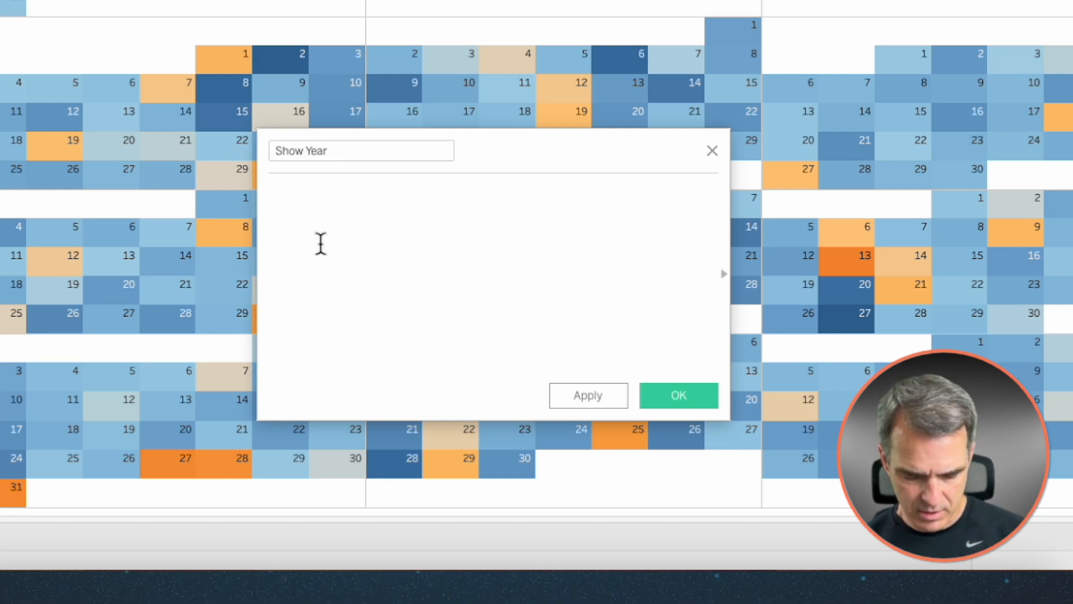
{"action": "type", "text": "Date"}
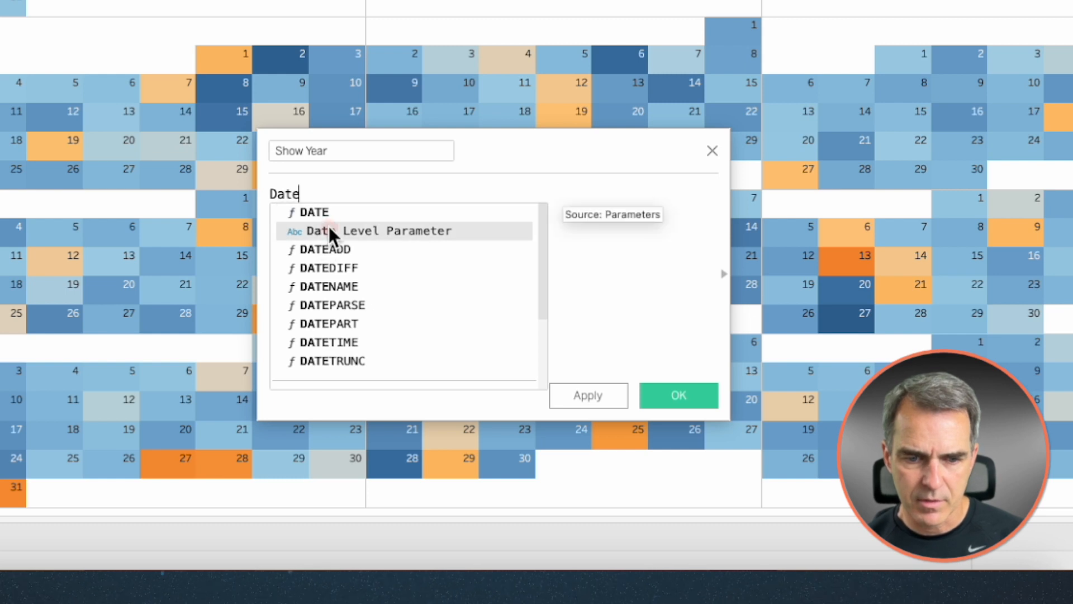
{"action": "left_click", "coordinate": [329, 229]}
{"action": "type", "text": "='Year'"}
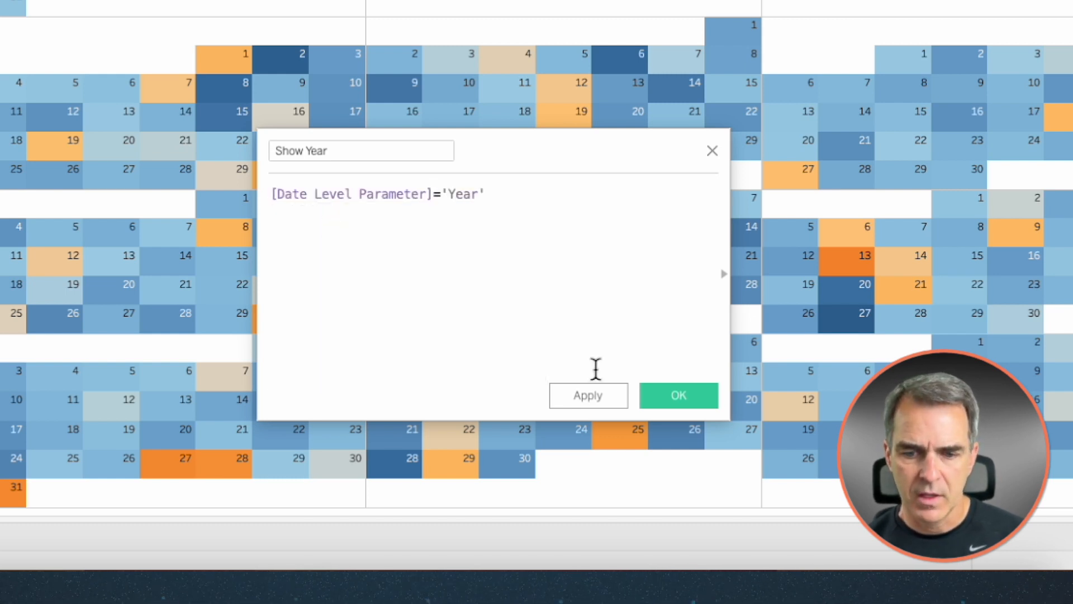
{"action": "left_click", "coordinate": [666, 397]}
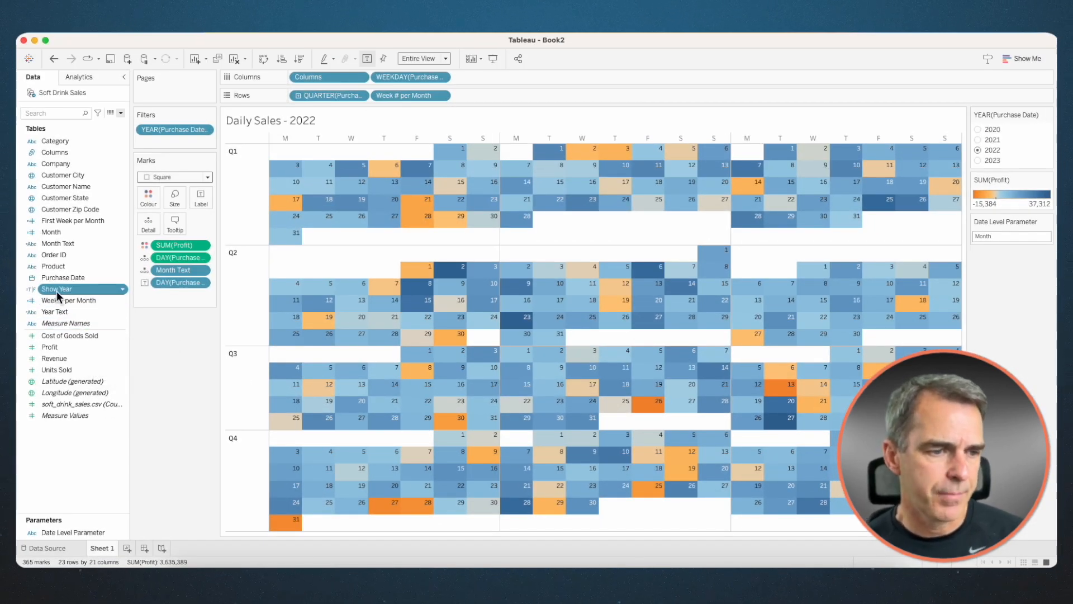
Step: Create a calculated field named Show Month with the formula [Date Level Parameter]='Month'
{"action": "left_click", "coordinate": [121, 113]}
{"action": "left_click", "coordinate": [107, 122]}
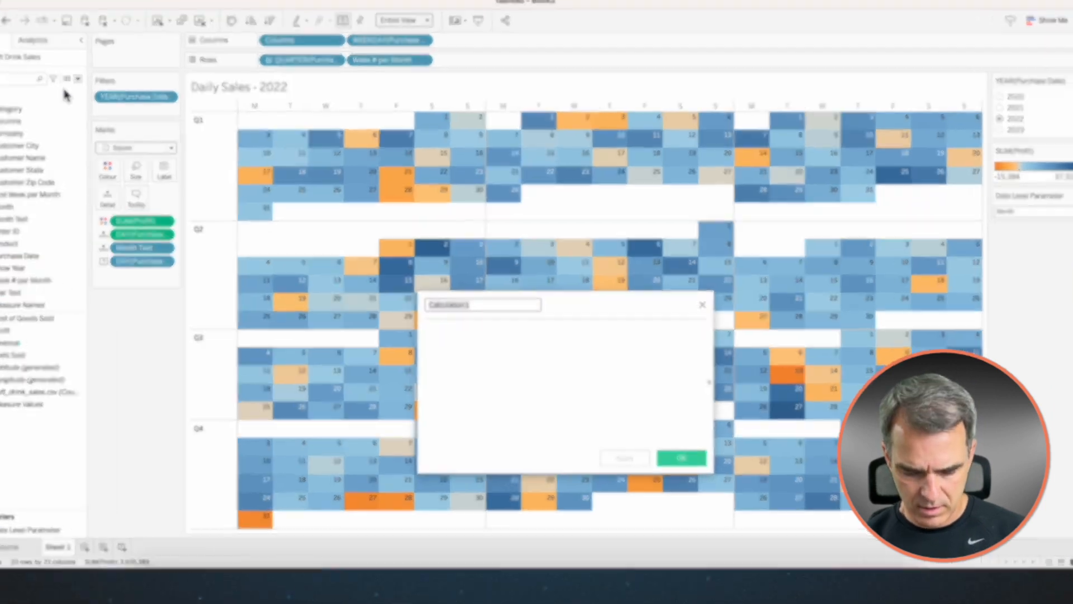
{"action": "type", "text": "Show Month"}
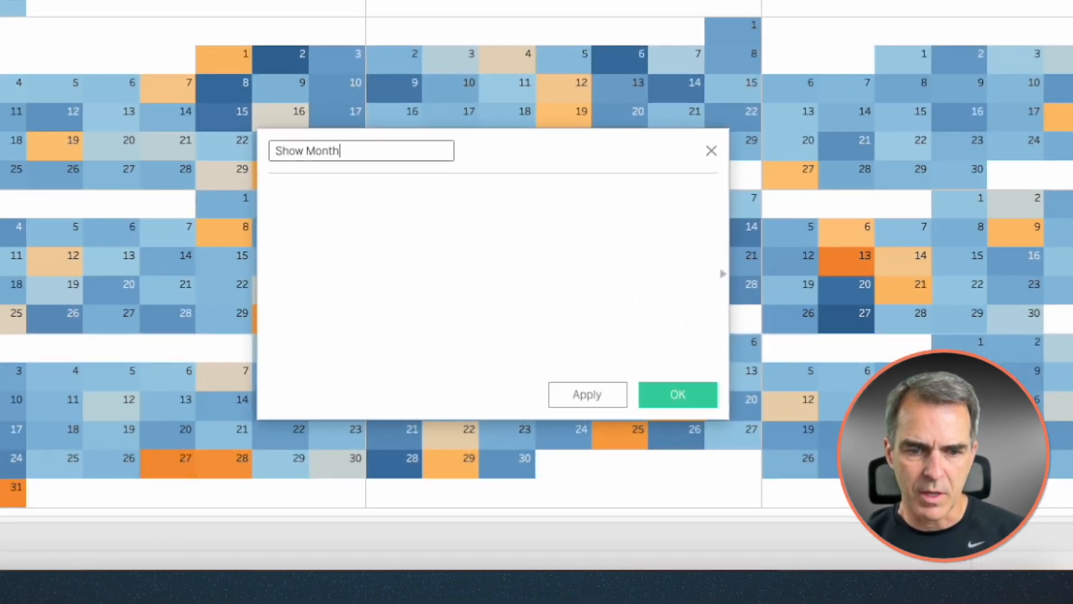
{"action": "left_click", "coordinate": [294, 203]}
{"action": "type", "text": "date"}
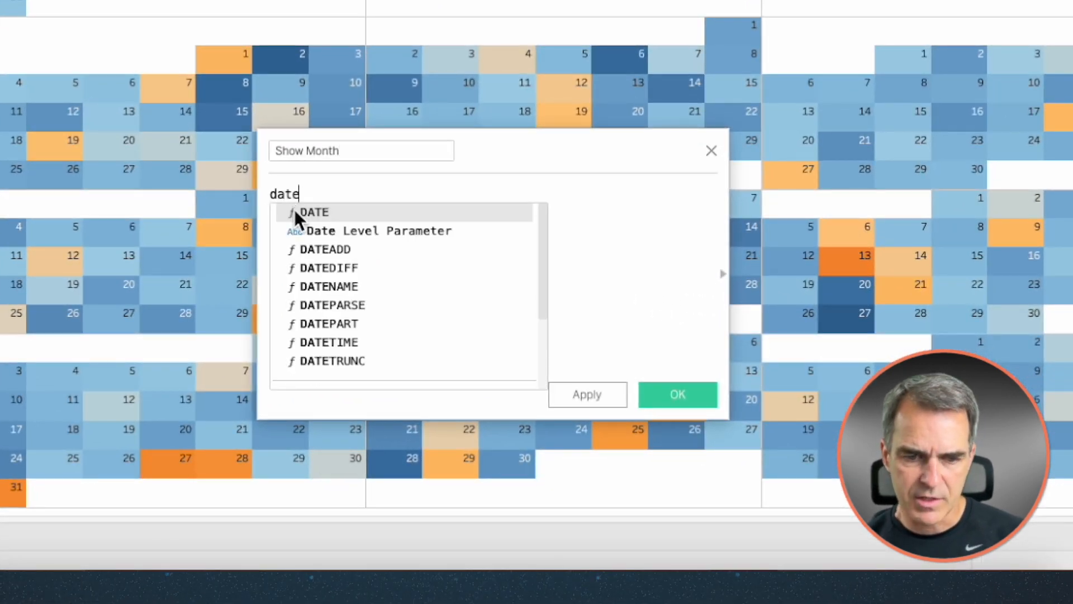
{"action": "left_click", "coordinate": [333, 231]}
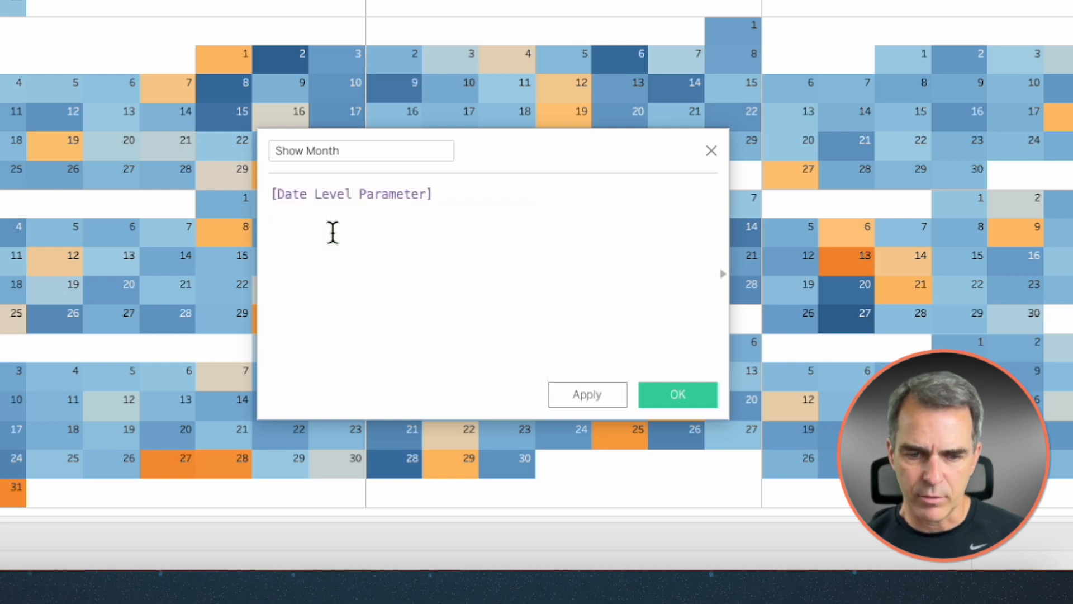
{"action": "type", "text": "='Month"}
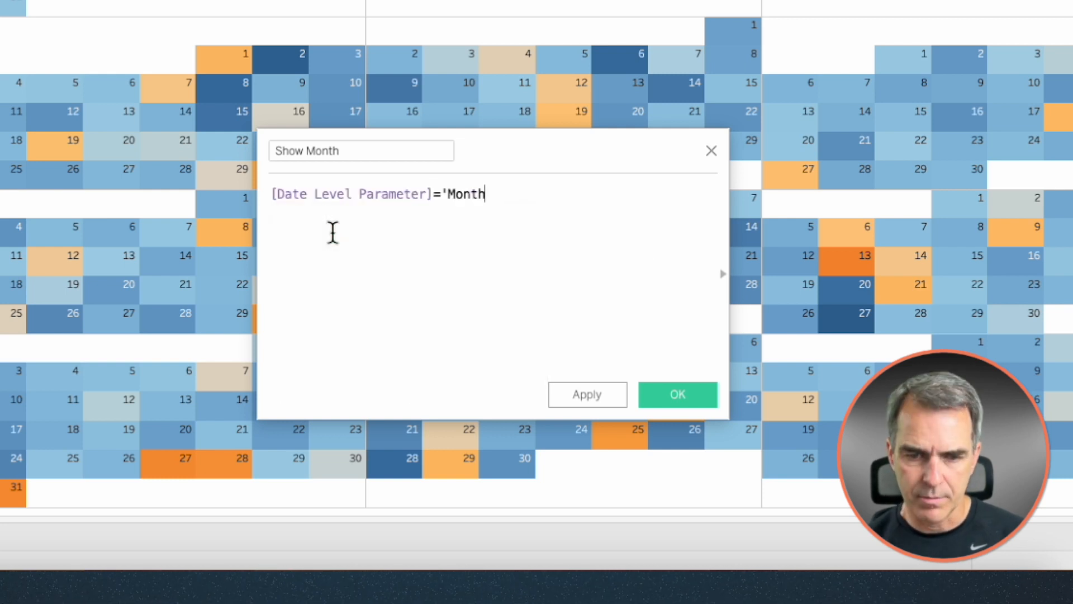
{"action": "type", "text": "'"}
{"action": "left_click", "coordinate": [685, 401]}
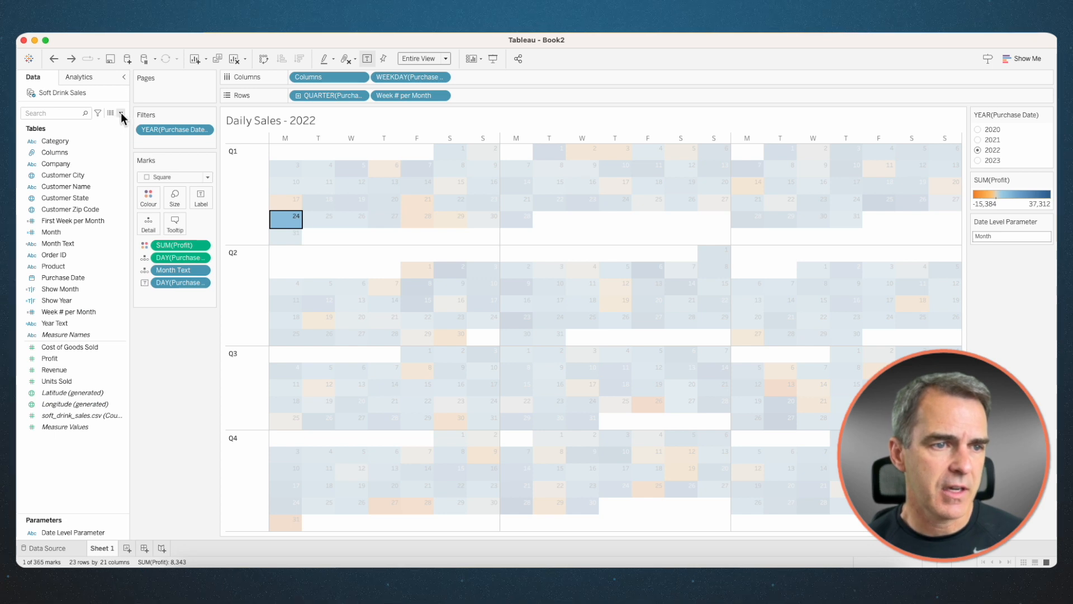
Step: Create a Date parameter named Month Selected Parameter with the current value 19/09/2022
{"action": "left_click", "coordinate": [121, 114]}
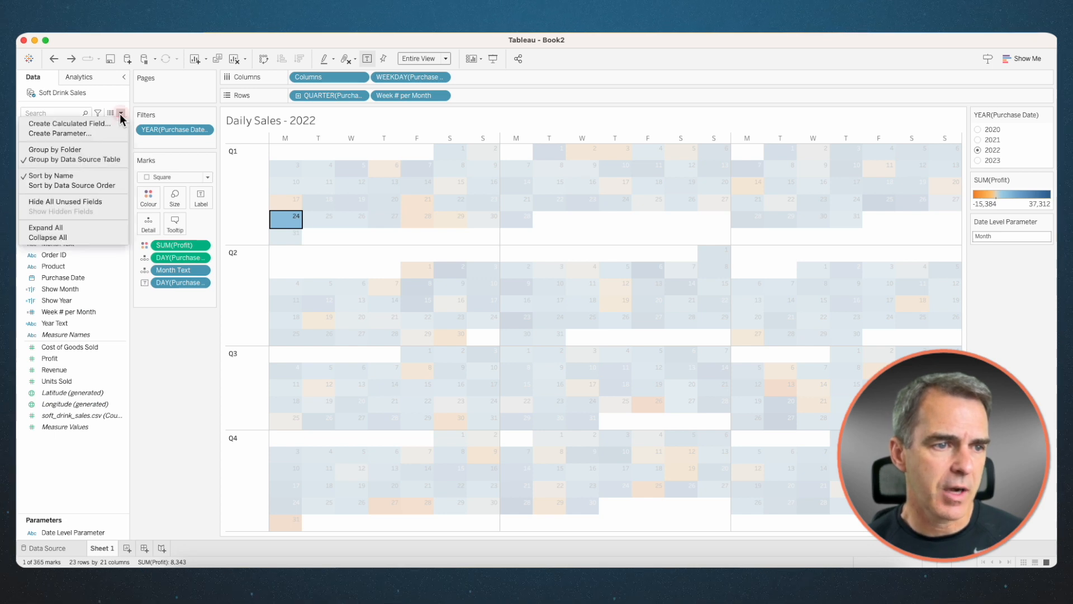
{"action": "left_click", "coordinate": [108, 130]}
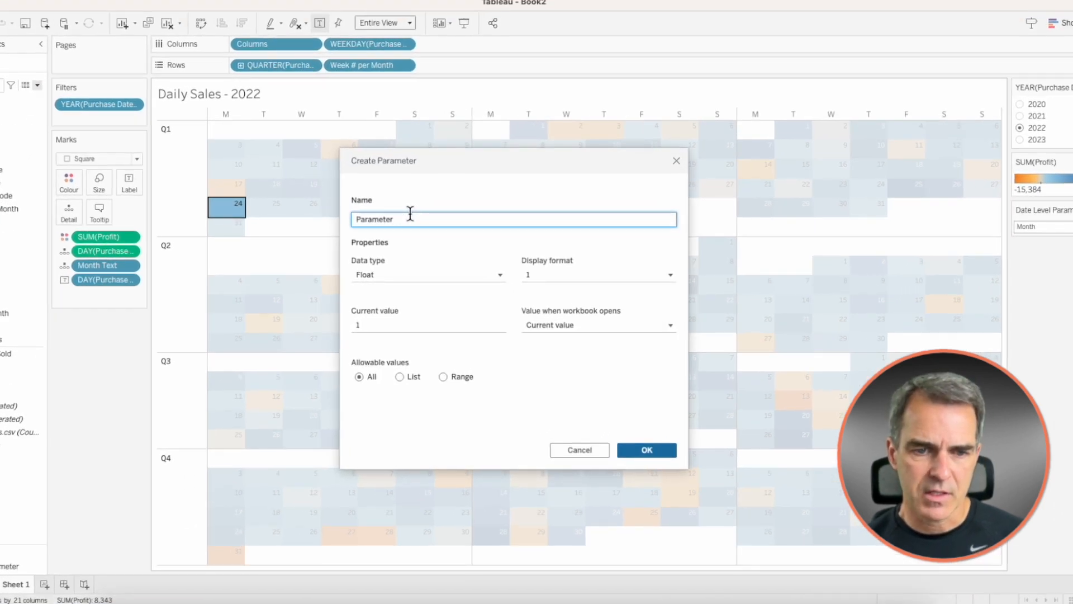
{"action": "type", "text": "Month Selected"}
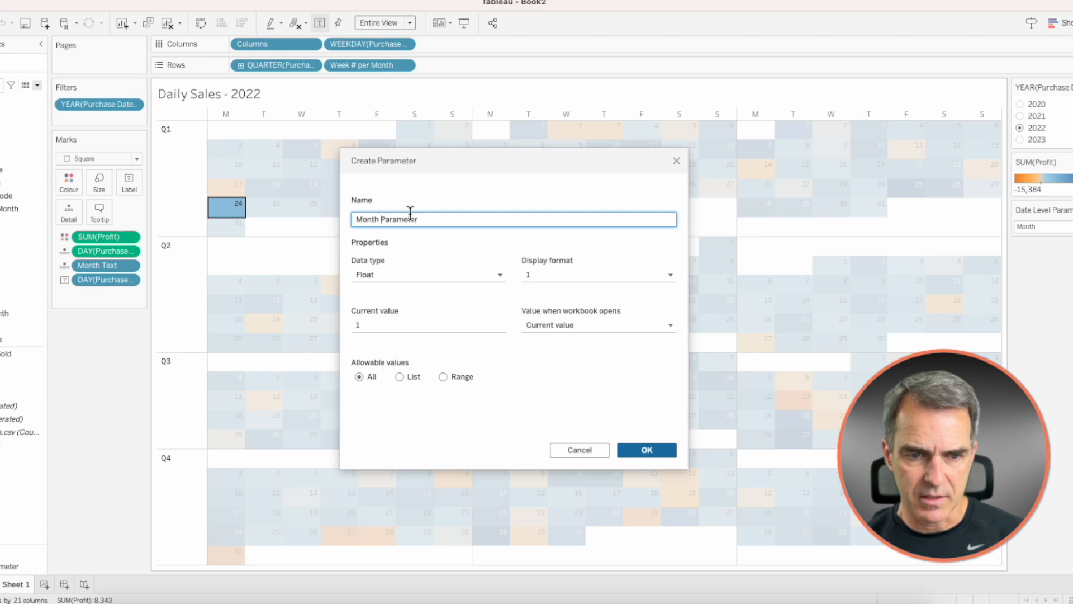
{"action": "left_click", "coordinate": [383, 275]}
{"action": "left_click", "coordinate": [384, 342]}
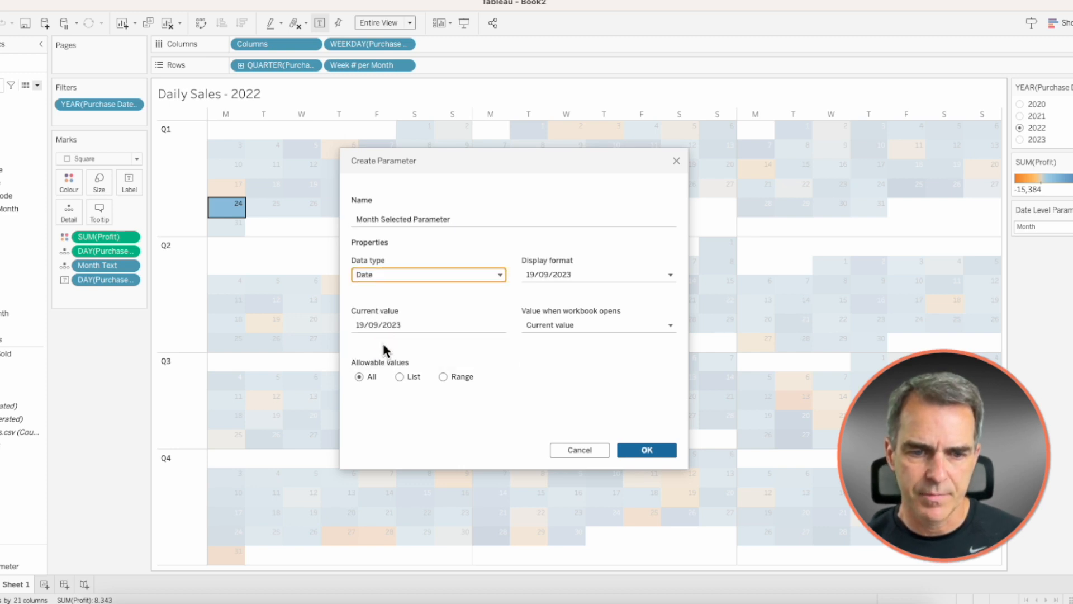
{"action": "left_click", "coordinate": [363, 325]}
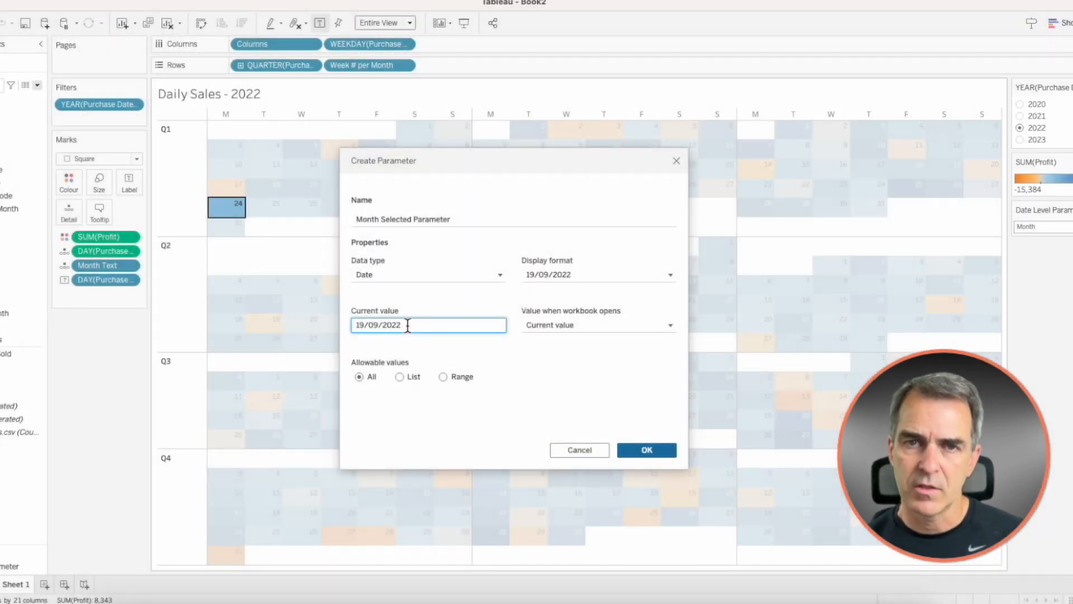
{"action": "left_click", "coordinate": [647, 449]}
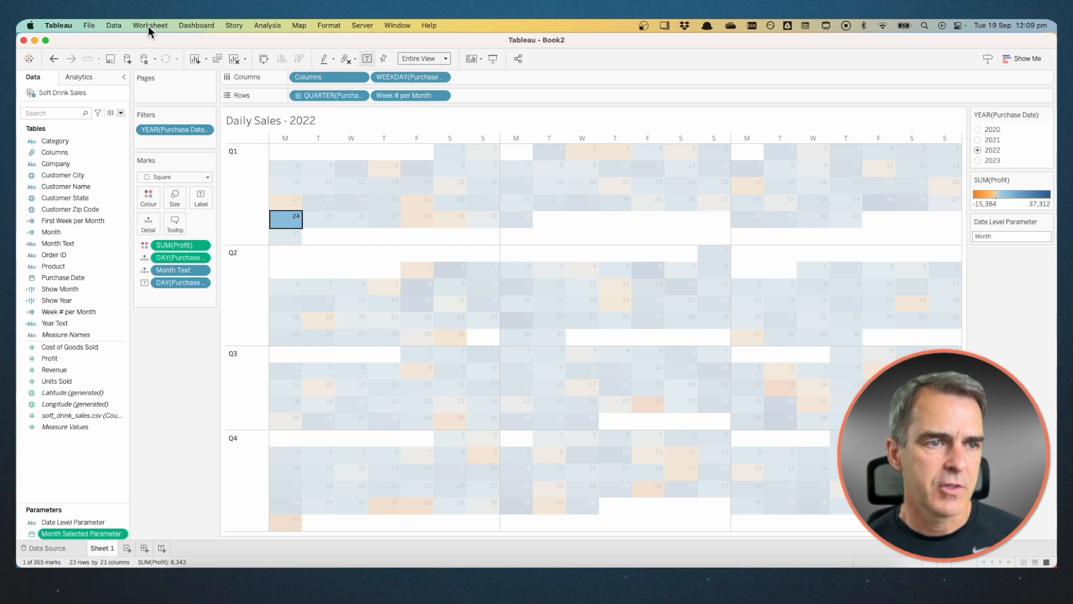
Step: Add another parameter-changing worksheet action and name it Update Month Selected Parameter
{"action": "left_click", "coordinate": [149, 25]}
{"action": "left_click", "coordinate": [153, 102]}
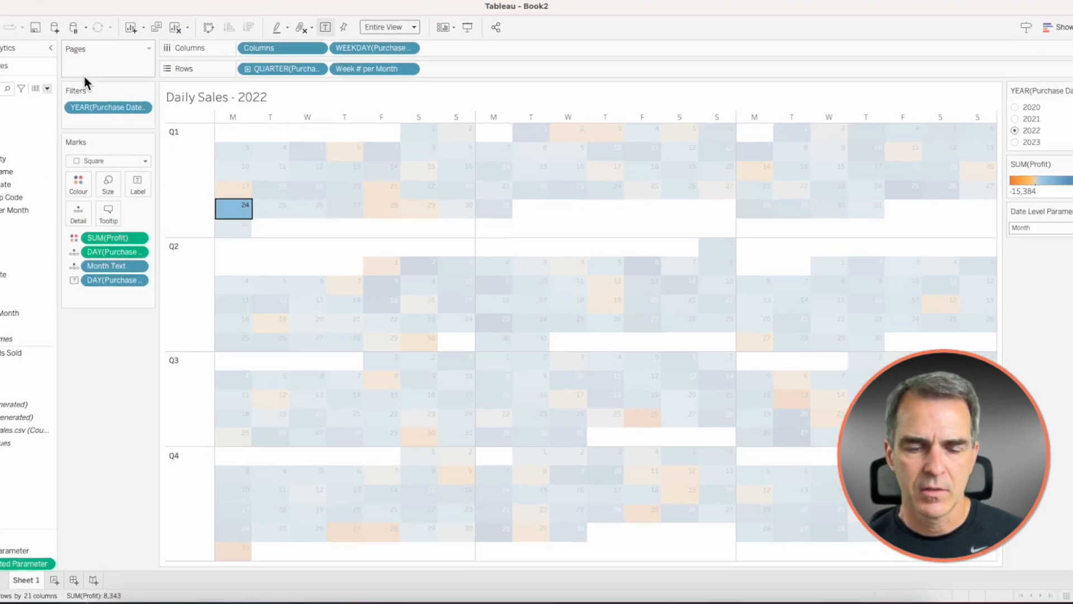
{"action": "left_click", "coordinate": [402, 381]}
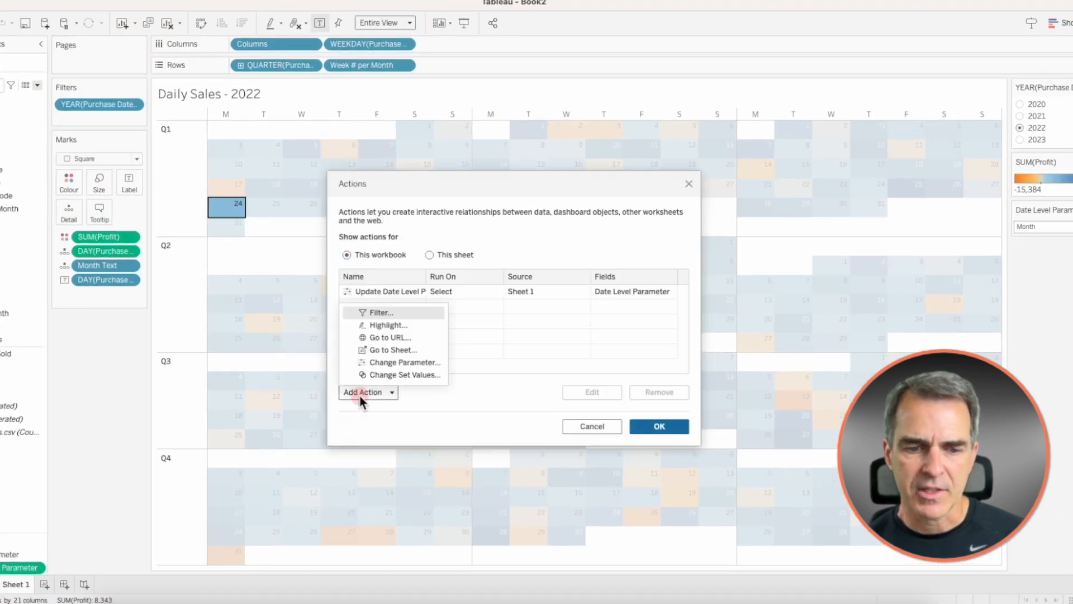
{"action": "left_click", "coordinate": [403, 362]}
{"action": "key", "text": "Right"}
{"action": "key", "text": "BackSpace"}
{"action": "type", "text": "Update "}
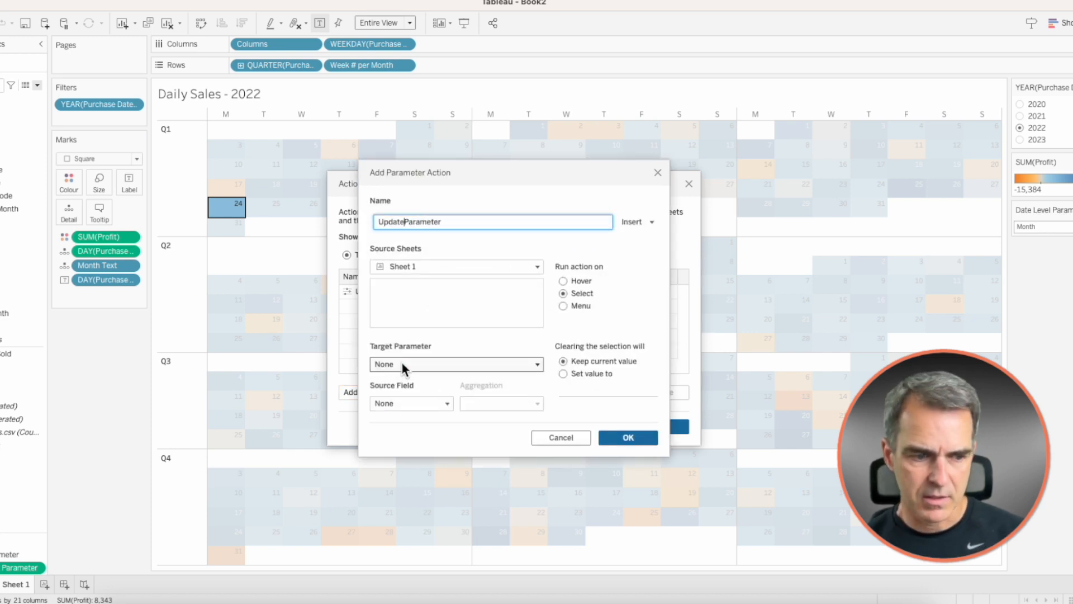
{"action": "type", "text": "Month Selec"}
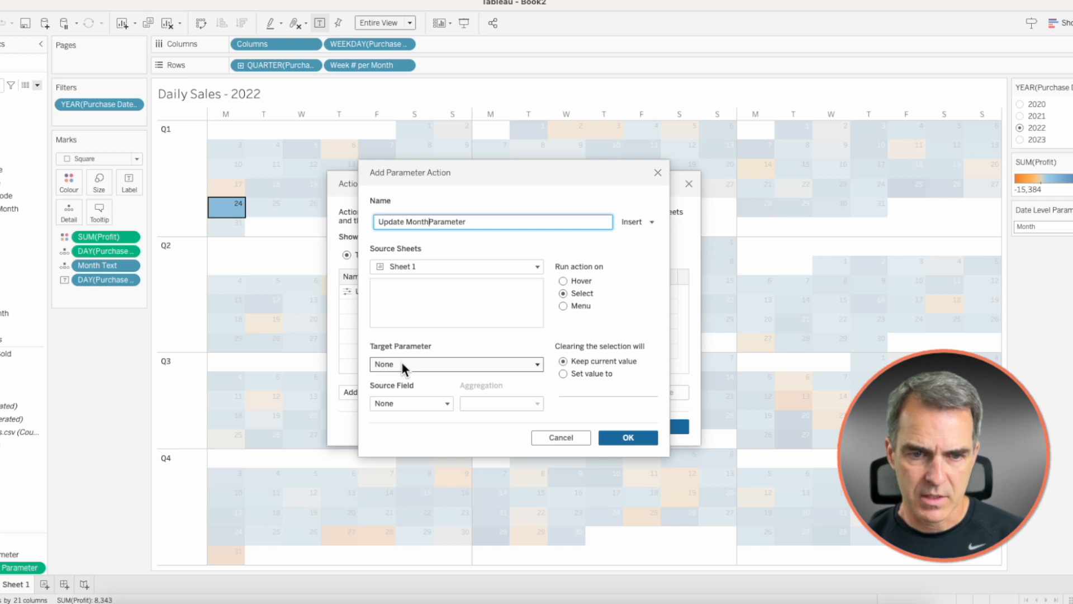
{"action": "type", "text": "ted"}
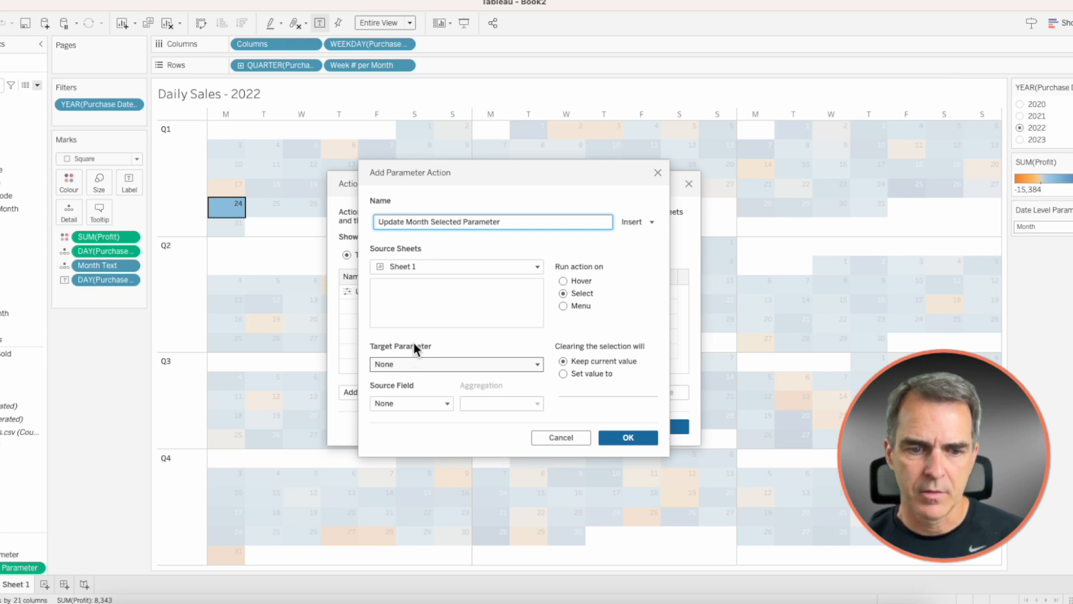
Step: Target Month Selected Parameter with DAY(Purchase Date) as the action's source field, and save the action
{"action": "left_click", "coordinate": [415, 362]}
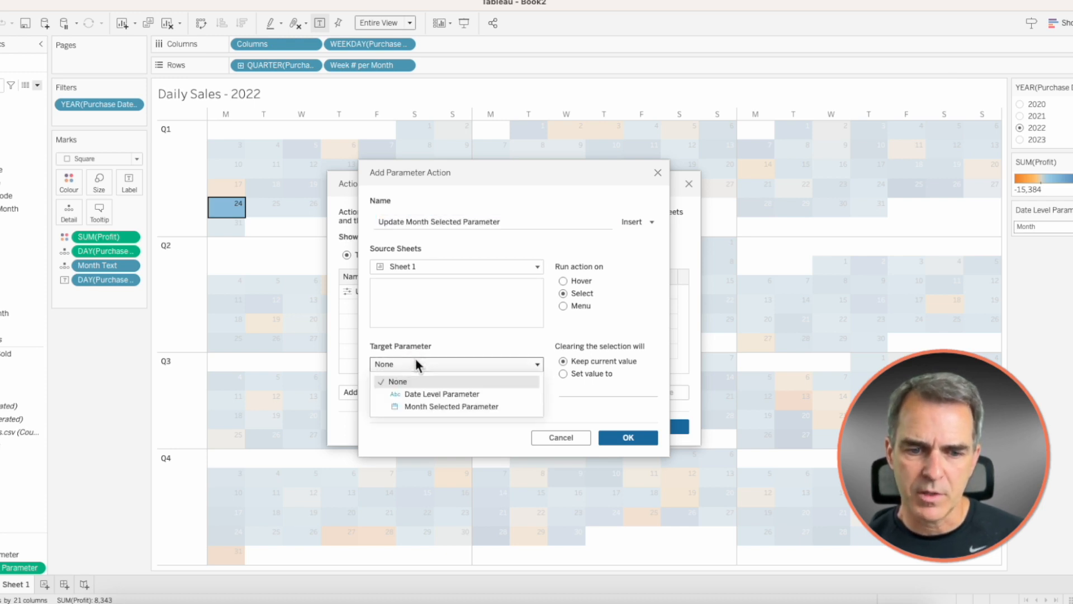
{"action": "left_click", "coordinate": [419, 406]}
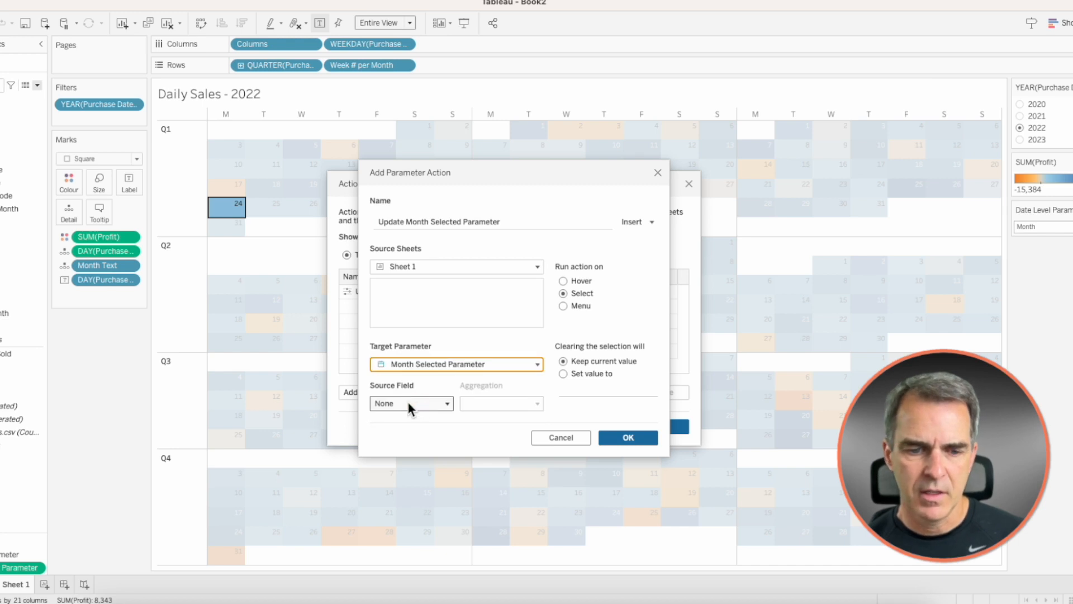
{"action": "left_click", "coordinate": [408, 402]}
{"action": "left_click", "coordinate": [413, 432]}
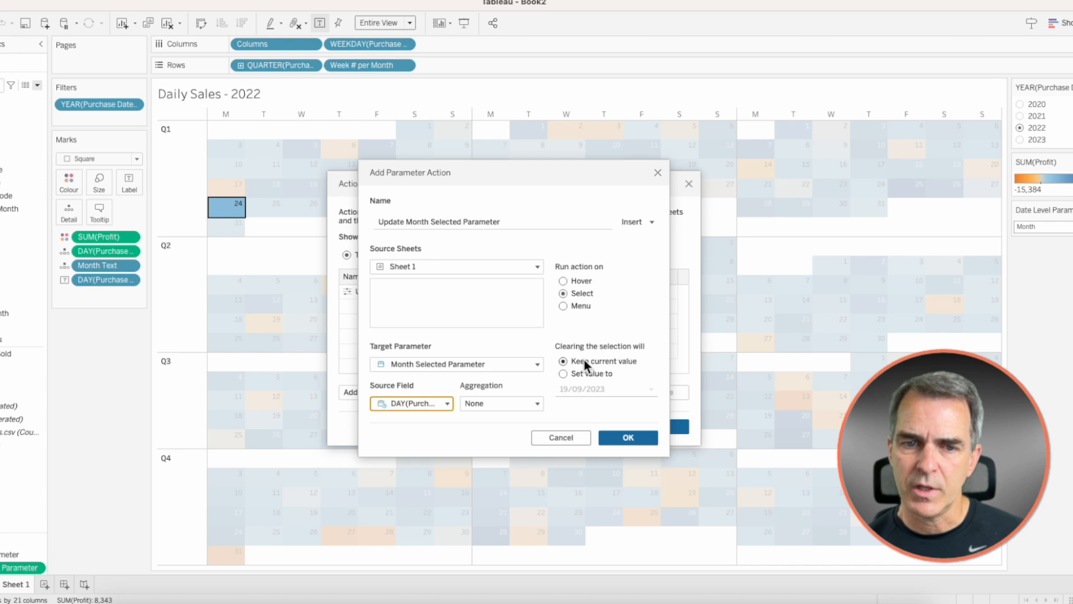
{"action": "left_click", "coordinate": [639, 437]}
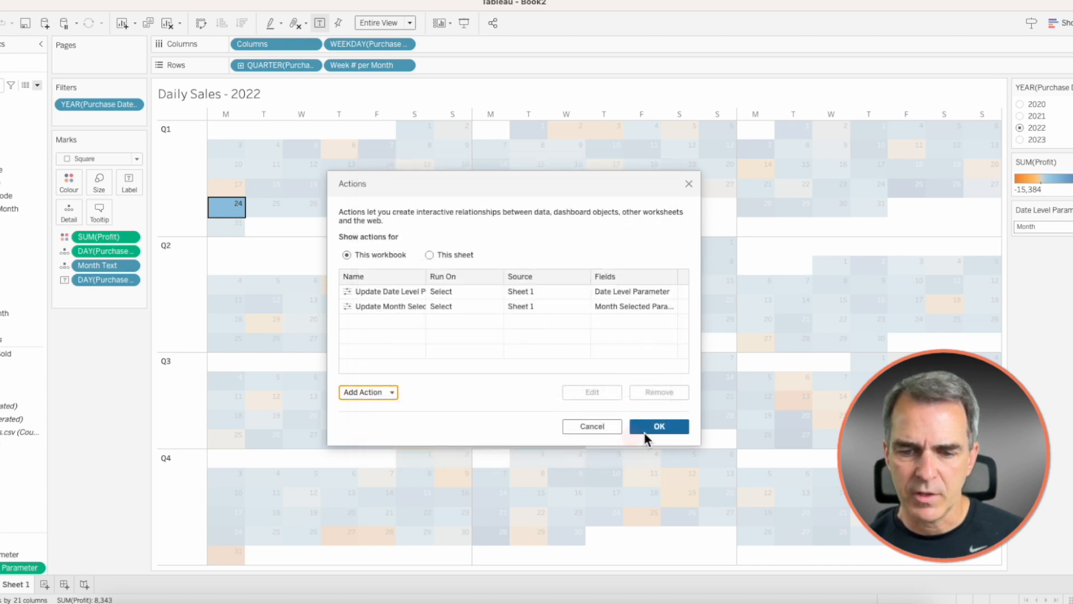
{"action": "left_click", "coordinate": [658, 426]}
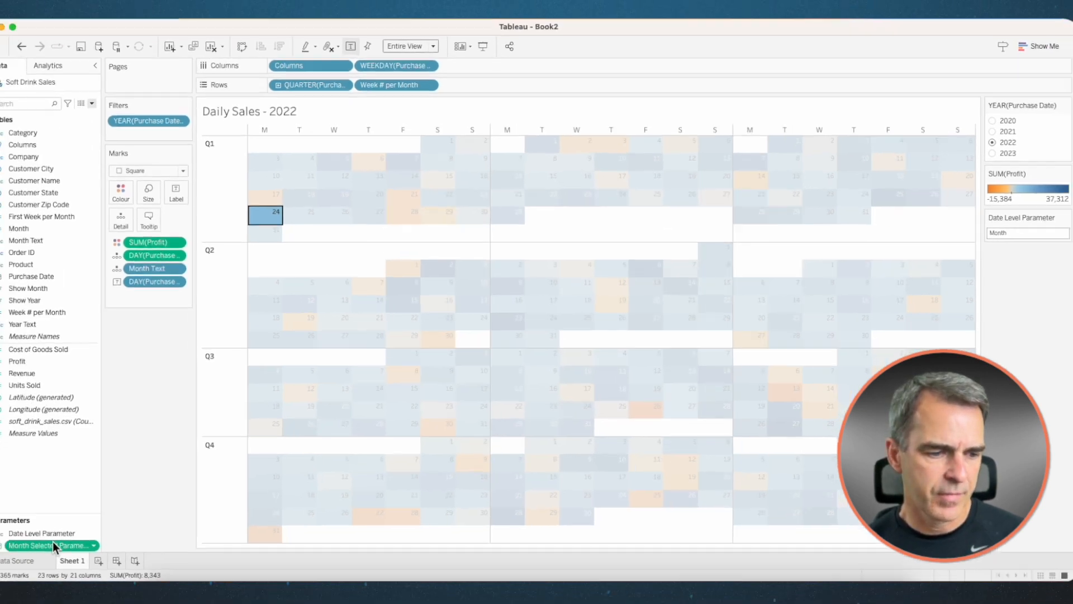
Step: Show the control for Month Selected Parameter beside the calendar
{"action": "right_click", "coordinate": [1, 566]}
{"action": "left_click", "coordinate": [113, 364]}
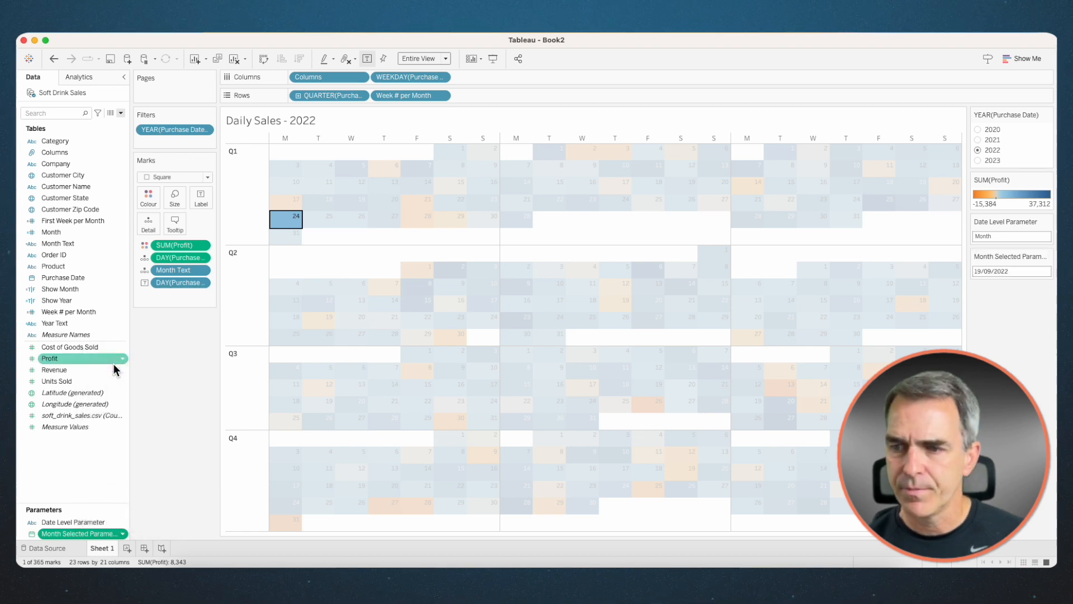
Step: Test the Update Month Selected Parameter action by selecting 22 February and 21 January 2022 in the calendar
{"action": "left_click", "coordinate": [548, 202]}
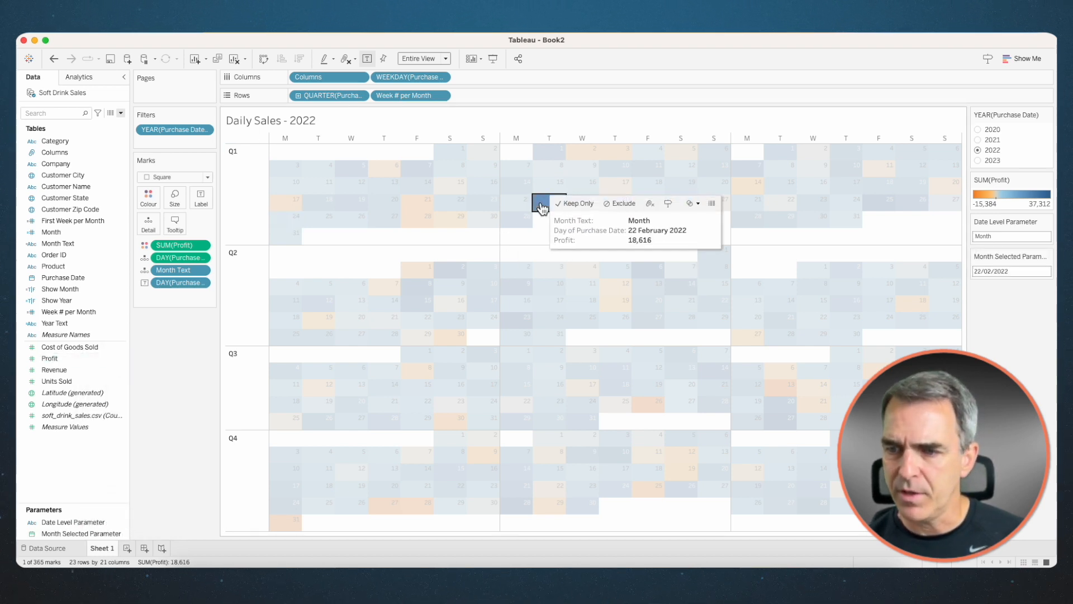
{"action": "left_click", "coordinate": [424, 210]}
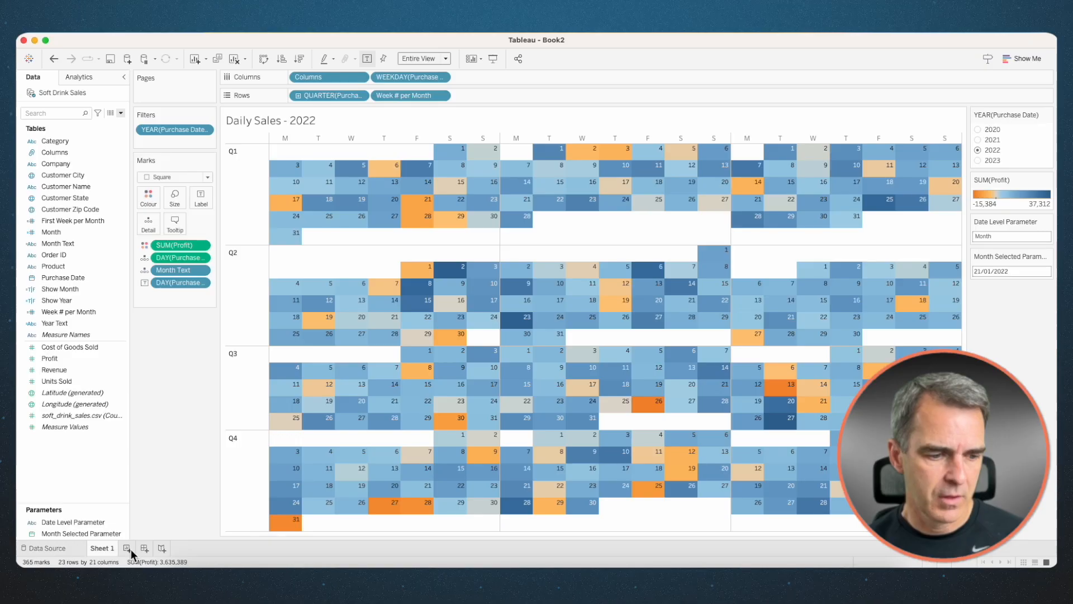
Step: Duplicate Sheet 1 and create a calculated field named Month Filter on the copy
{"action": "right_click", "coordinate": [96, 551]}
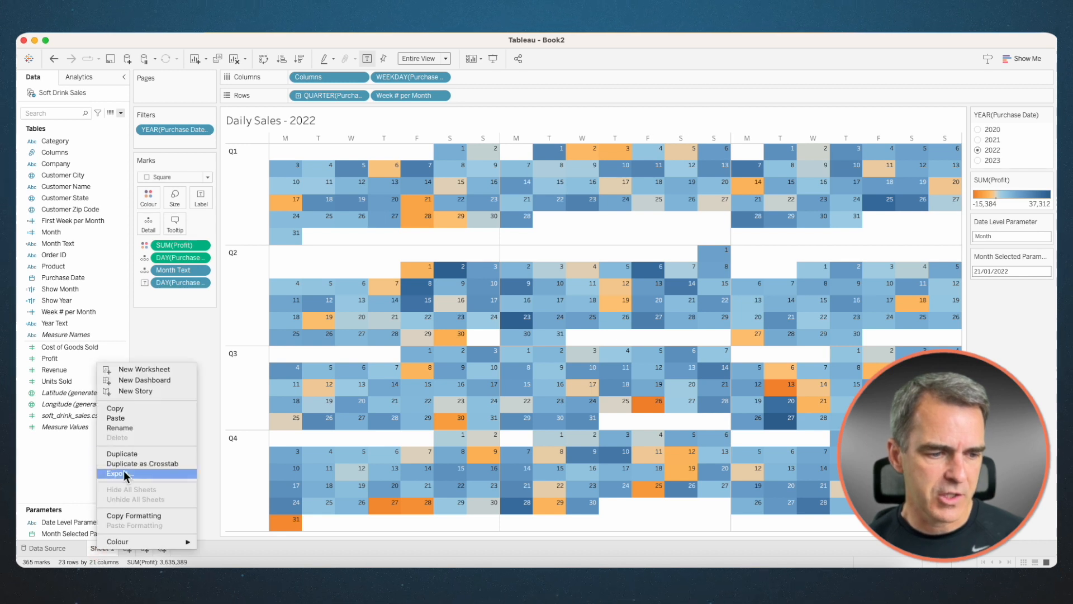
{"action": "left_click", "coordinate": [129, 451]}
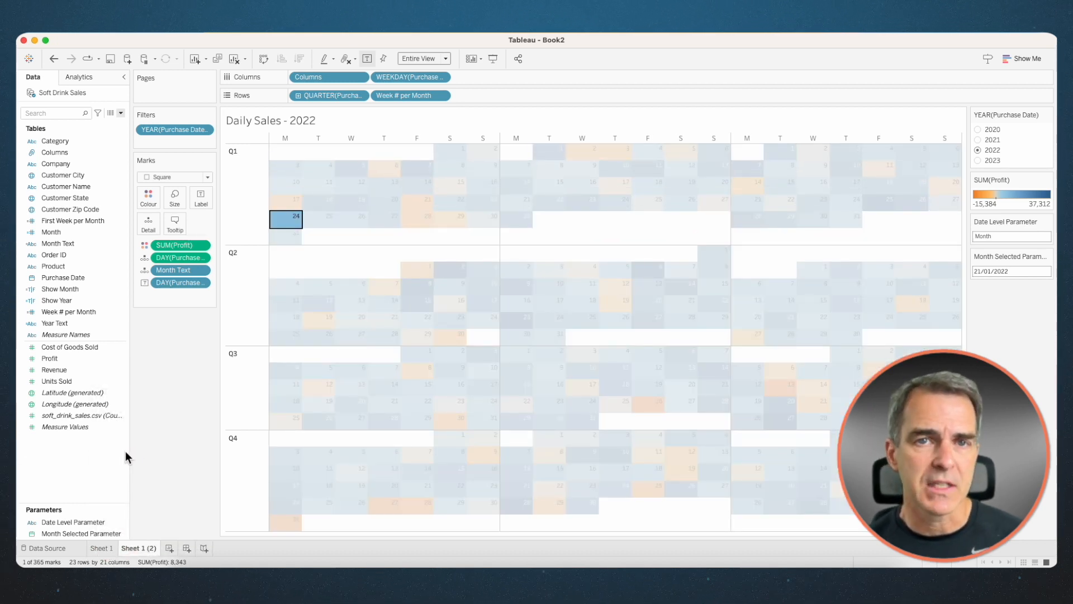
{"action": "left_click", "coordinate": [121, 113]}
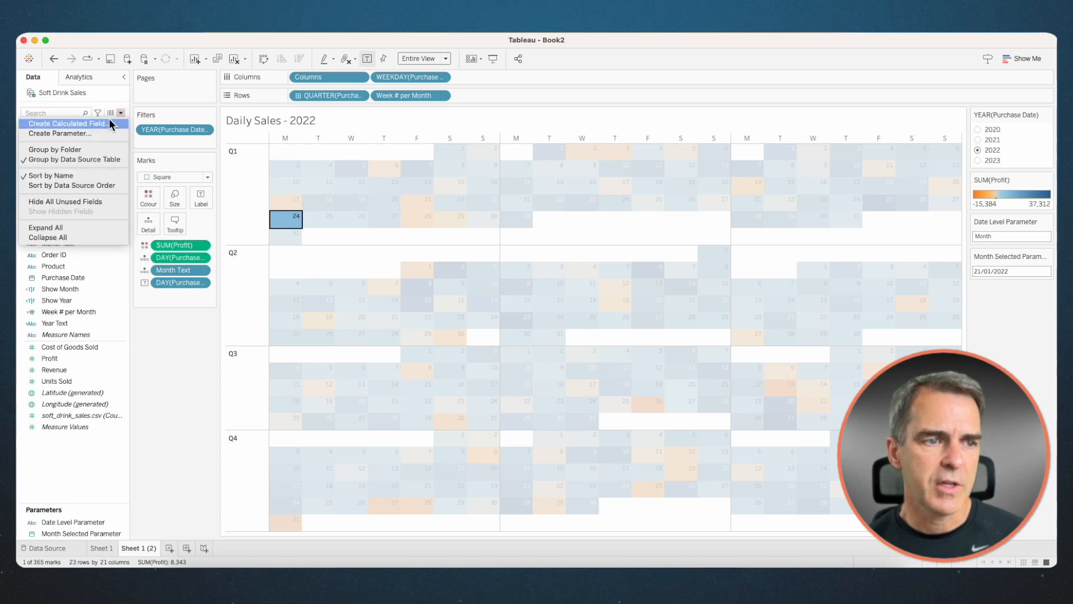
{"action": "left_click", "coordinate": [106, 121]}
{"action": "type", "text": "Month Fi"}
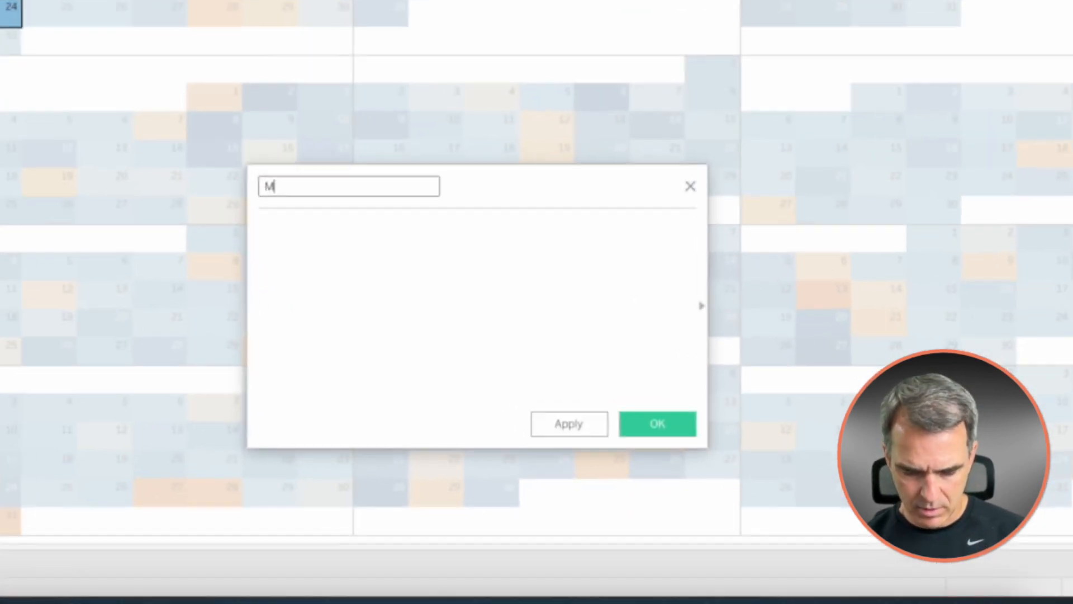
{"action": "type", "text": "lter"}
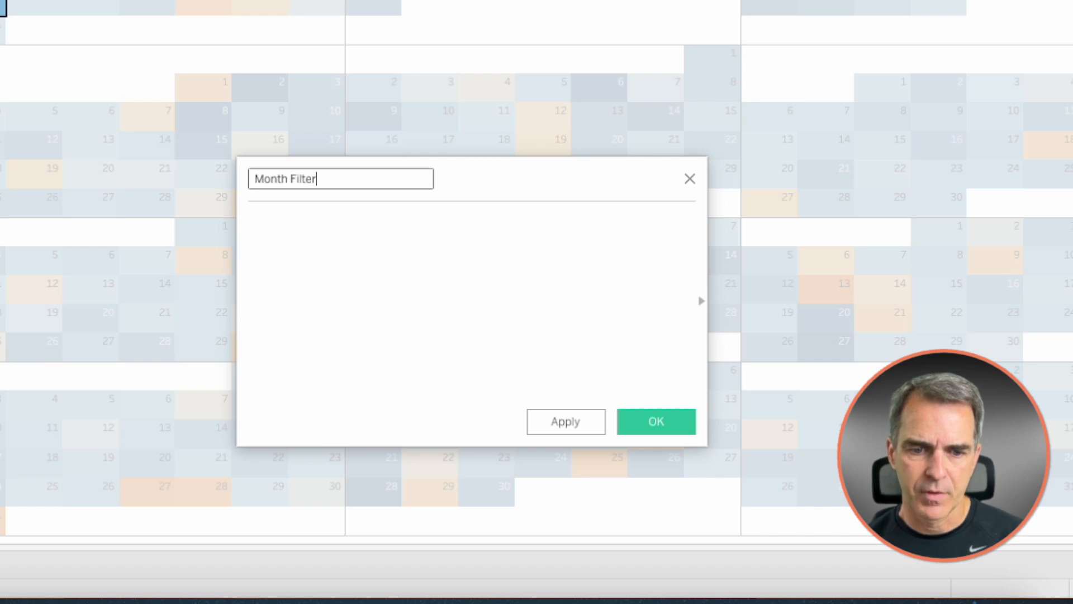
Step: Begin the Month Filter formula with DATETRUNC('month',[Month Selected Parameter])
{"action": "left_click", "coordinate": [290, 244]}
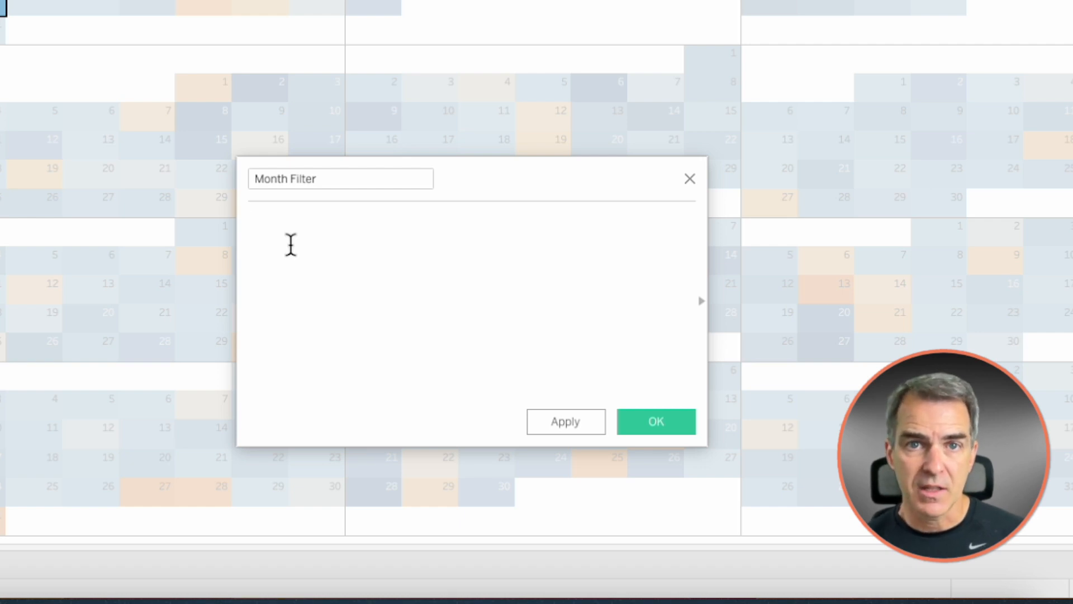
{"action": "type", "text": "date"}
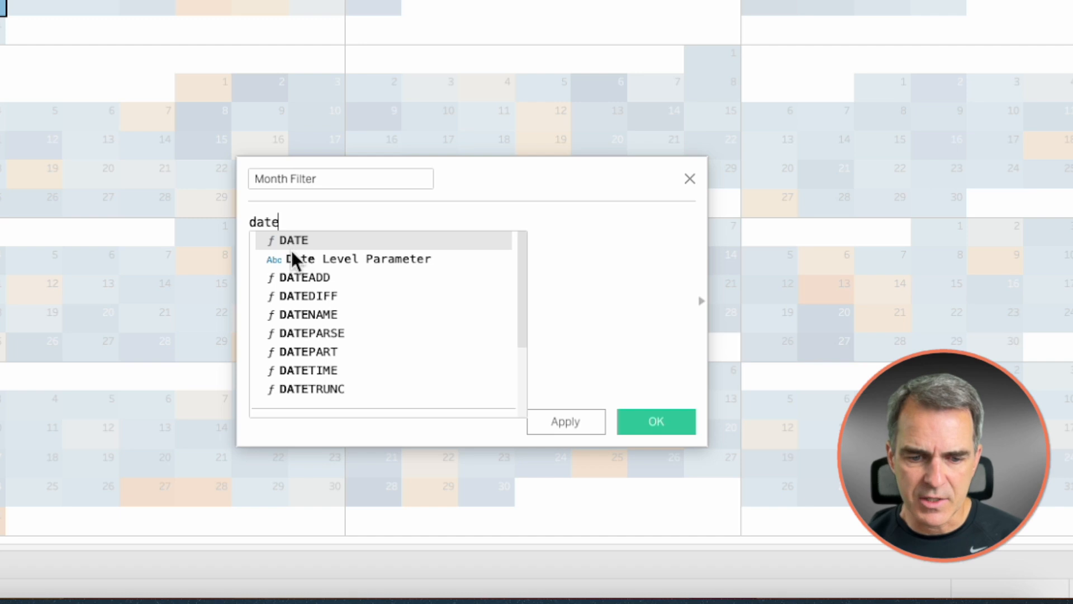
{"action": "double_click", "coordinate": [289, 389]}
{"action": "type", "text": "'month"}
{"action": "type", "text": "',"}
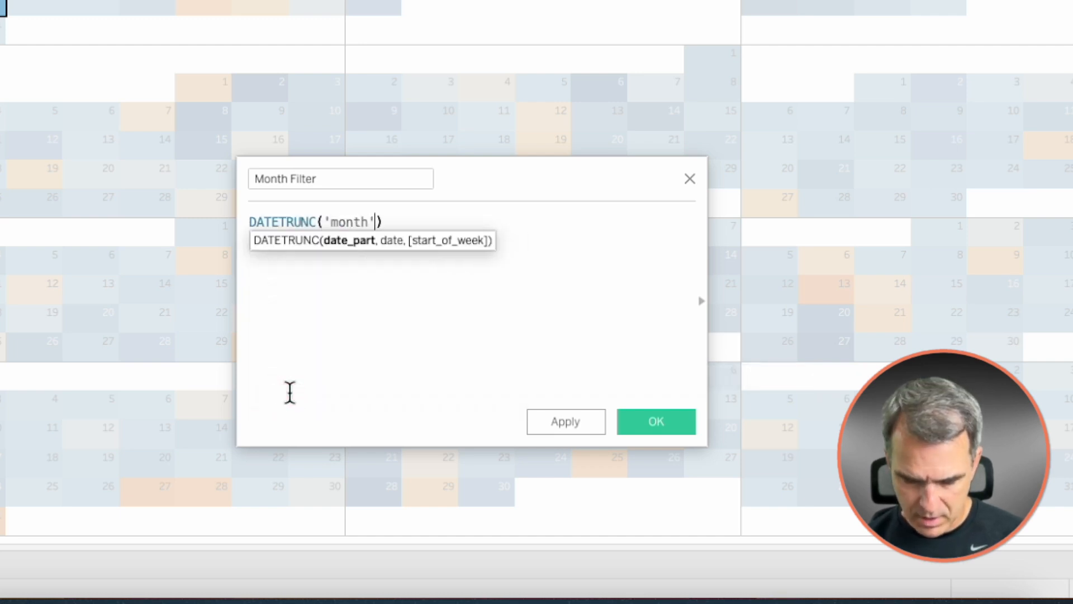
{"action": "type", "text": "mon"}
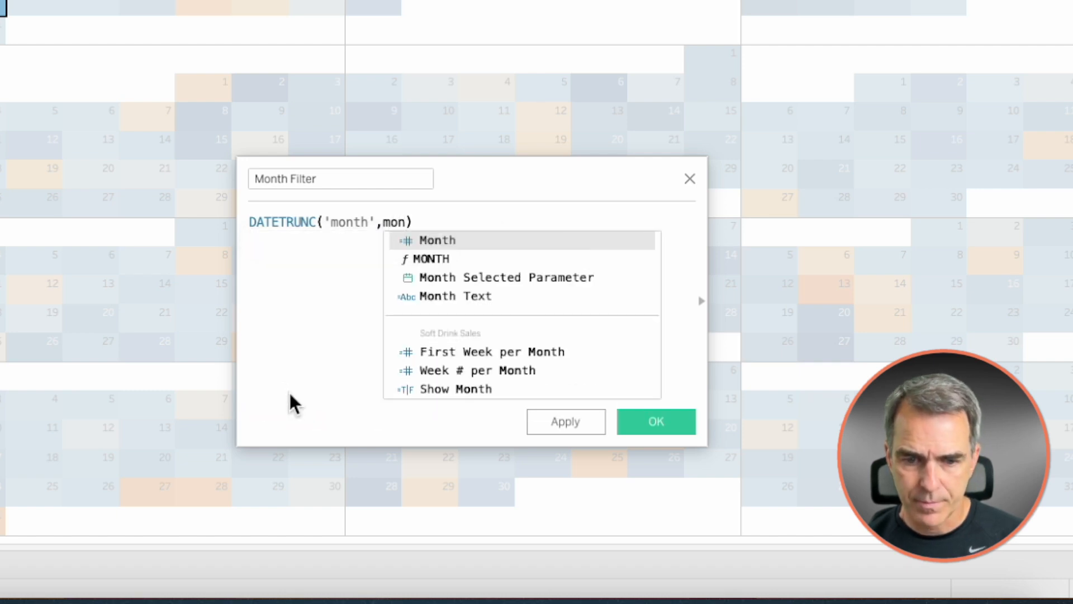
{"action": "key", "text": "Down"}
{"action": "key", "text": "Down"}
{"action": "key", "text": "Return"}
Step: Complete the formula by equating it to DATETRUNC('month',[Purchase Date]), and save the calculated field
{"action": "type", "text": ") ="}
{"action": "key", "text": "Return"}
{"action": "type", "text": "date"}
{"action": "key", "text": "Down"}
{"action": "key", "text": "Down"}
{"action": "key", "text": "Down"}
{"action": "key", "text": "Down"}
{"action": "key", "text": "Down"}
{"action": "key", "text": "Down"}
{"action": "key", "text": "Down"}
{"action": "key", "text": "Down"}
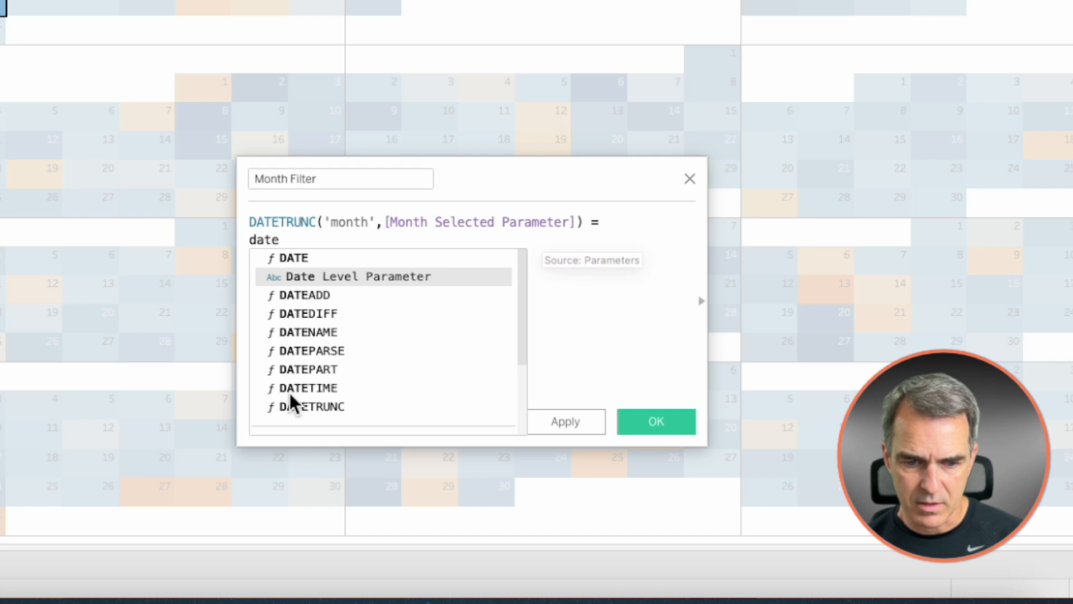
{"action": "key", "text": "Return"}
{"action": "type", "text": "'month"}
{"action": "type", "text": "',pur"}
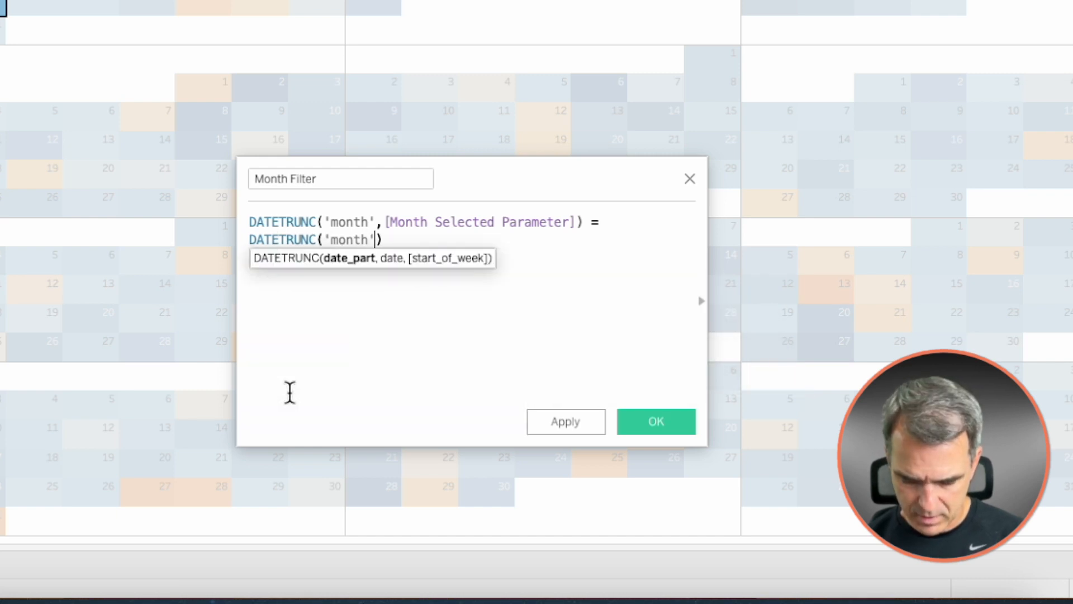
{"action": "key", "text": "Return"}
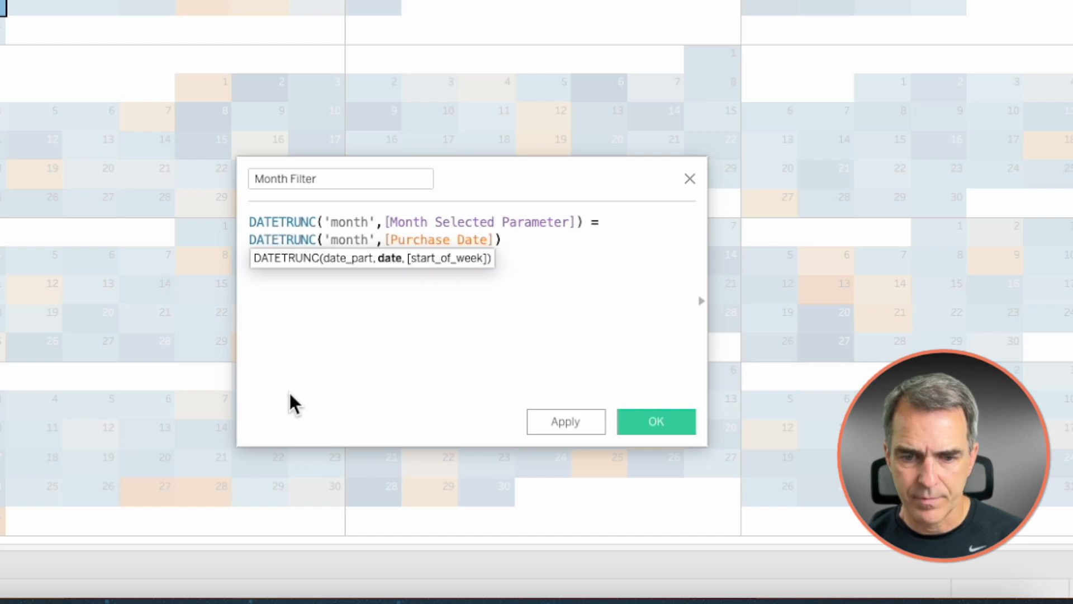
{"action": "left_click", "coordinate": [621, 422]}
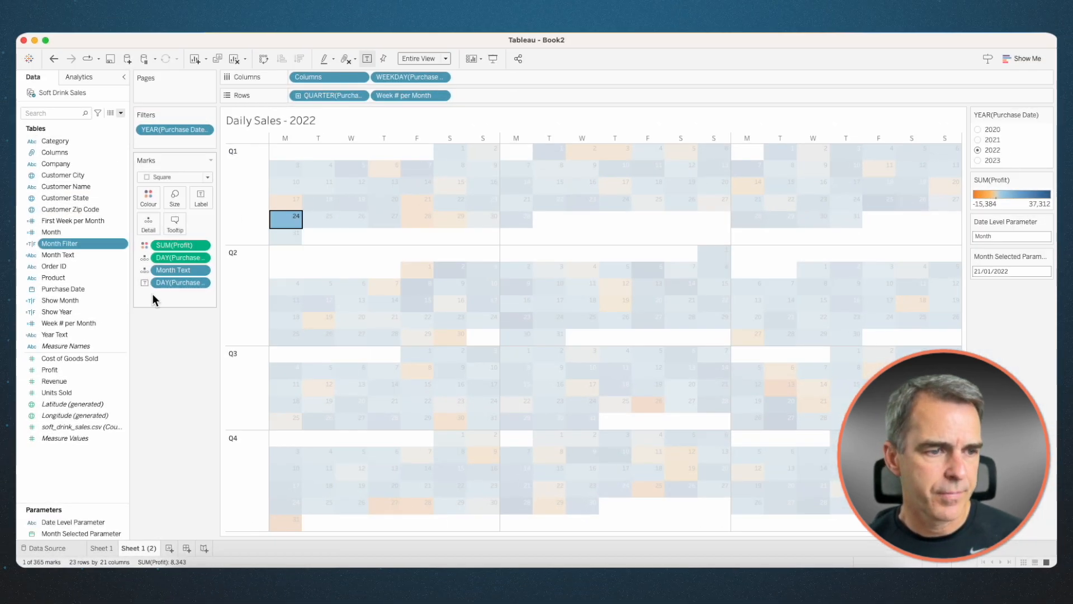
Step: Replace the YEAR(Purchase Date) filter with Month Filter, keeping only True
{"action": "left_click_drag", "start_coordinate": [64, 243], "coordinate": [164, 130]}
{"action": "left_click", "coordinate": [435, 221]}
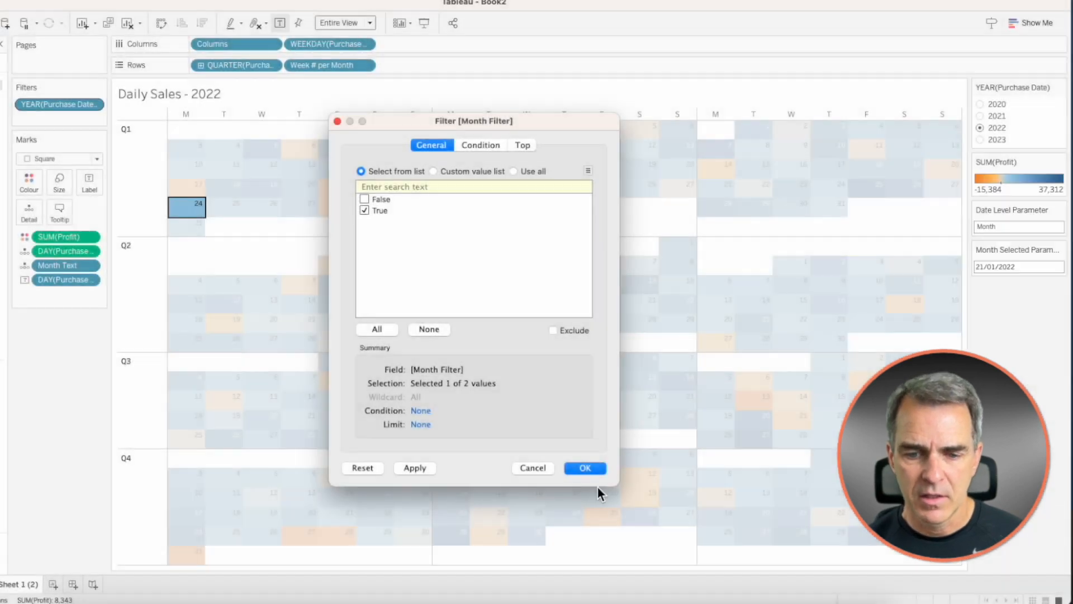
{"action": "left_click", "coordinate": [586, 468]}
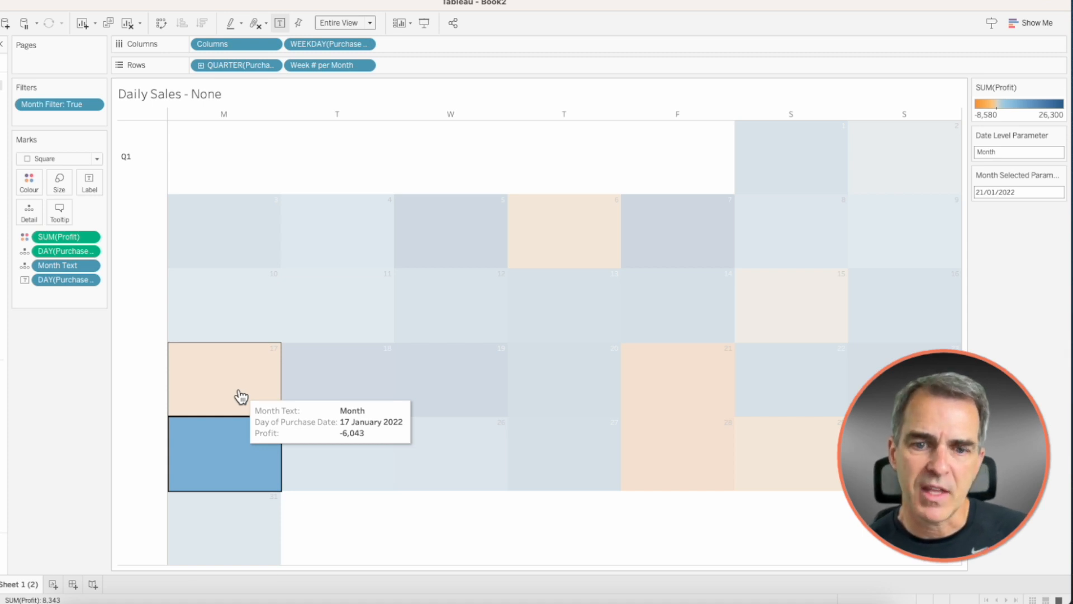
Step: Exclude Month Text from the tooltip and remove QUARTER(Purchase Date) from Rows
{"action": "right_click", "coordinate": [65, 267]}
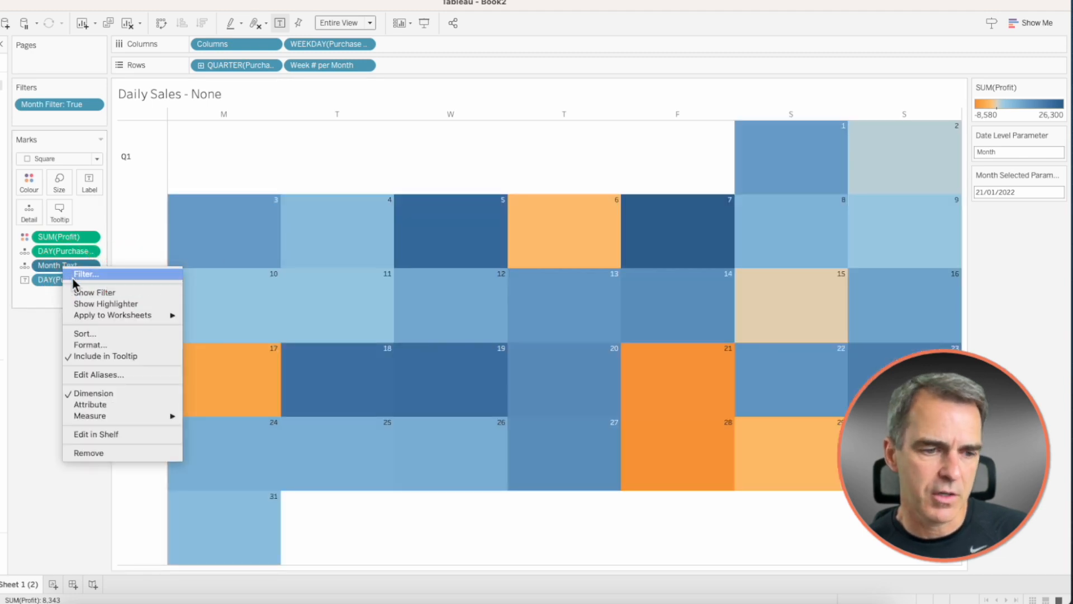
{"action": "left_click", "coordinate": [96, 357]}
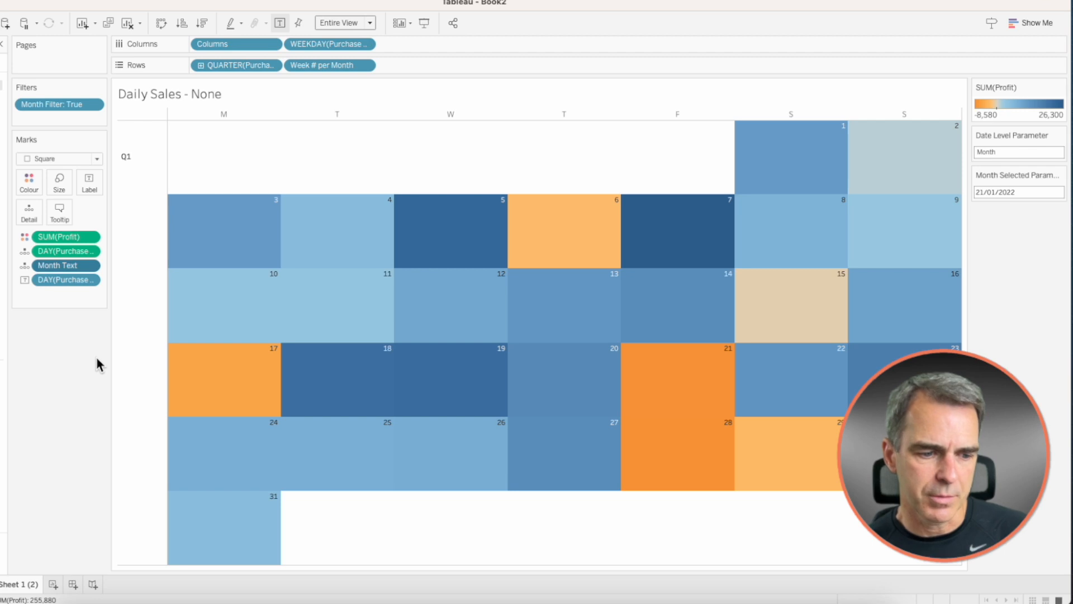
{"action": "left_click_drag", "start_coordinate": [233, 64], "coordinate": [195, 11]}
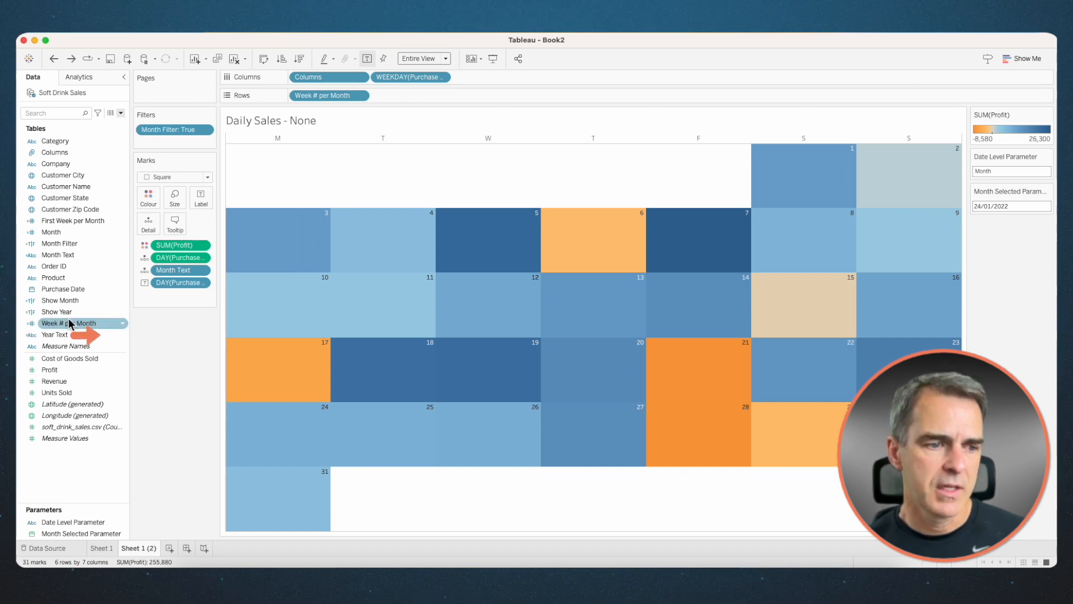
Step: Replace the Month Text detail with Year Text and exclude Year Text from the tooltip
{"action": "left_click_drag", "start_coordinate": [54, 334], "coordinate": [176, 270]}
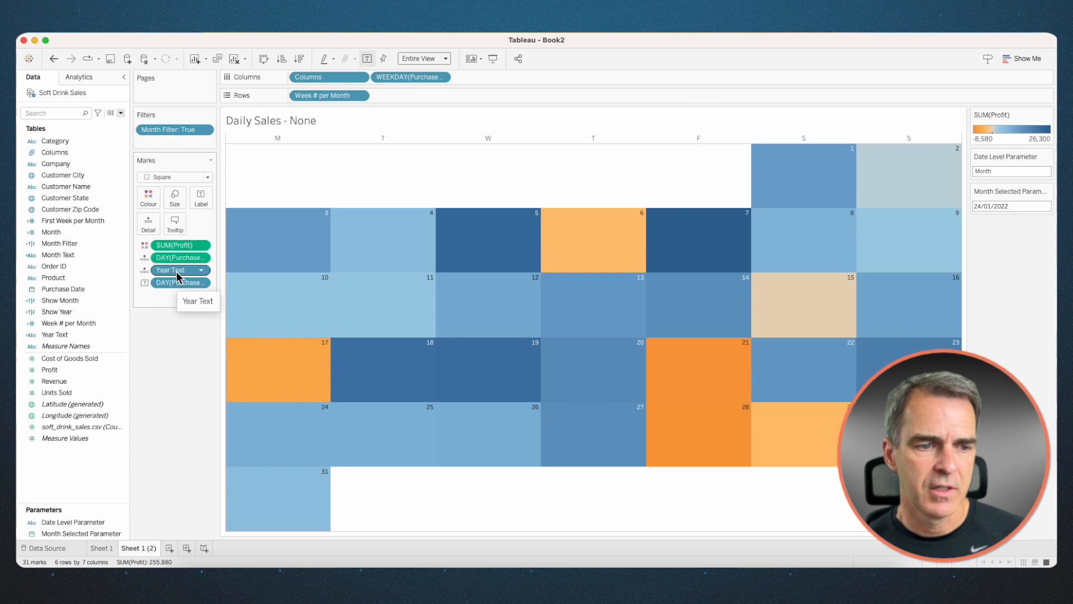
{"action": "right_click", "coordinate": [175, 271]}
{"action": "left_click", "coordinate": [196, 349]}
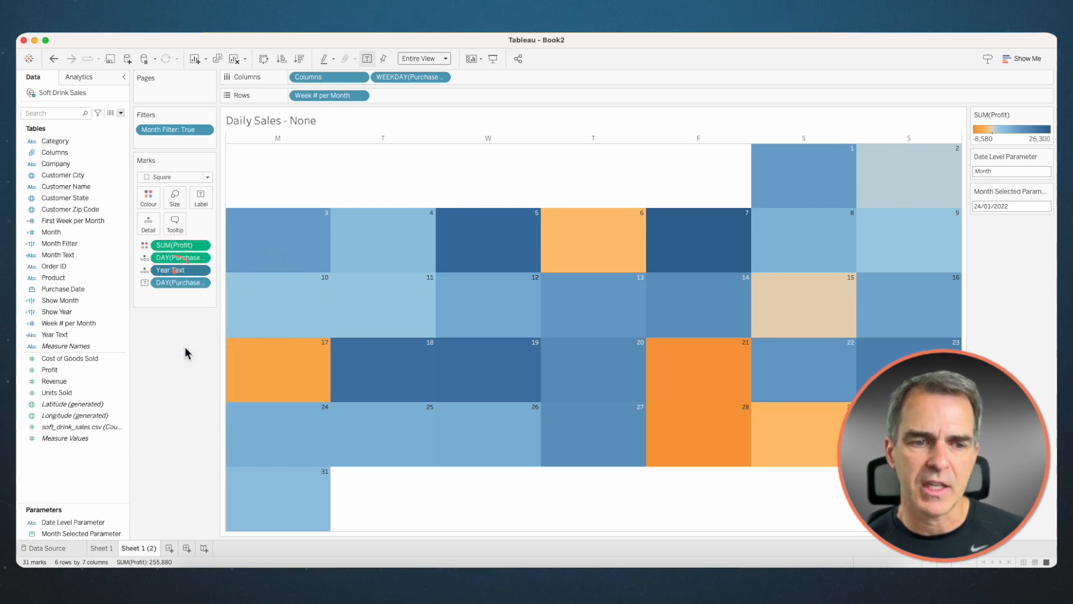
{"action": "mouse_move", "coordinate": [286, 253]}
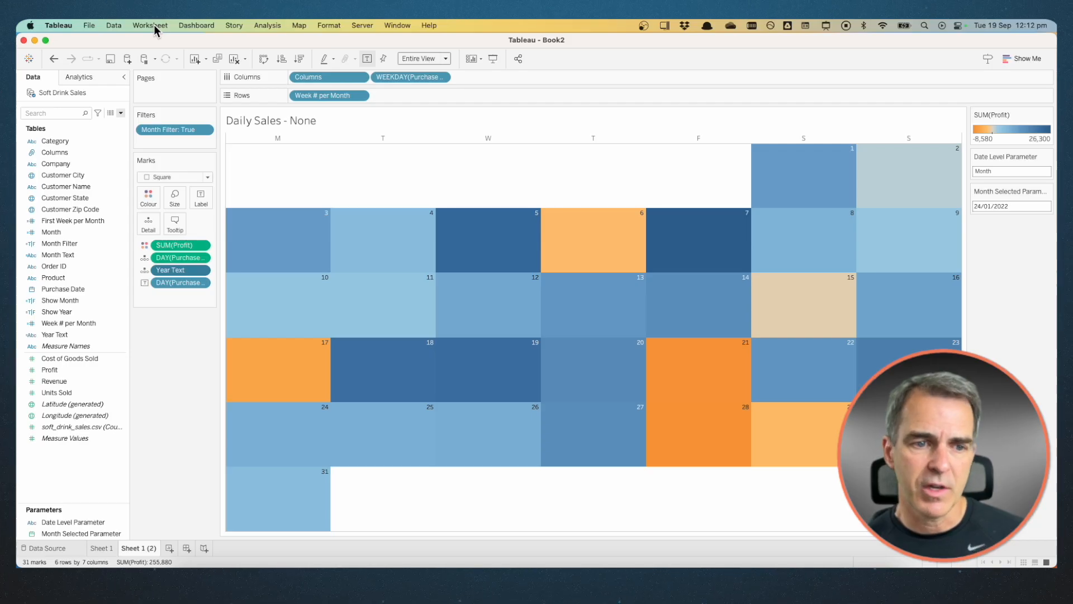
{"action": "mouse_move", "coordinate": [280, 254]}
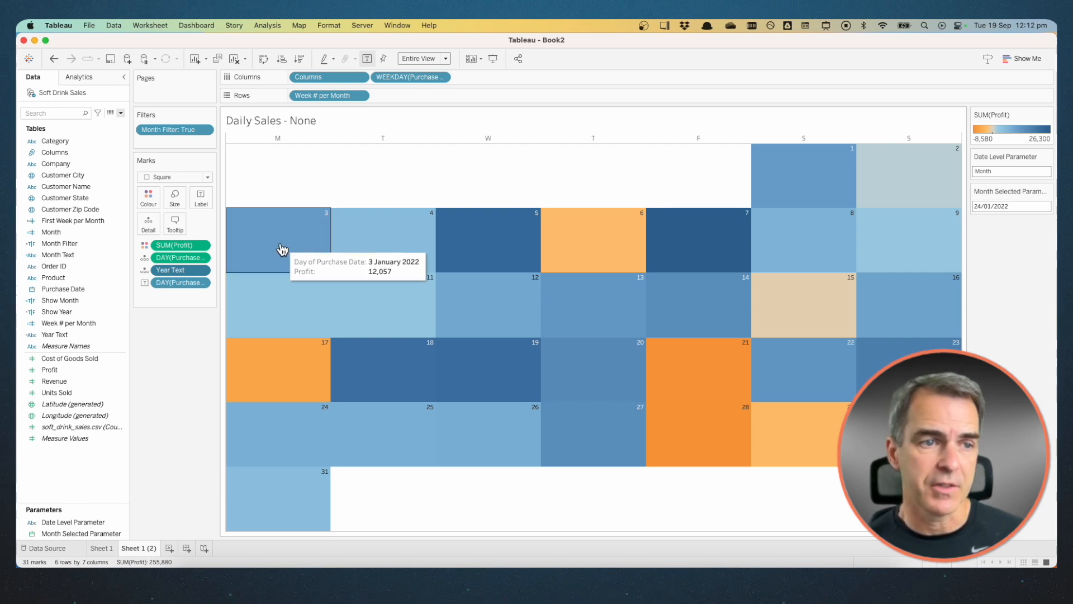
Step: Open the worksheet actions and remove the Month Selected Parameter action whose source is Sheet 1 (2)
{"action": "left_click", "coordinate": [150, 25]}
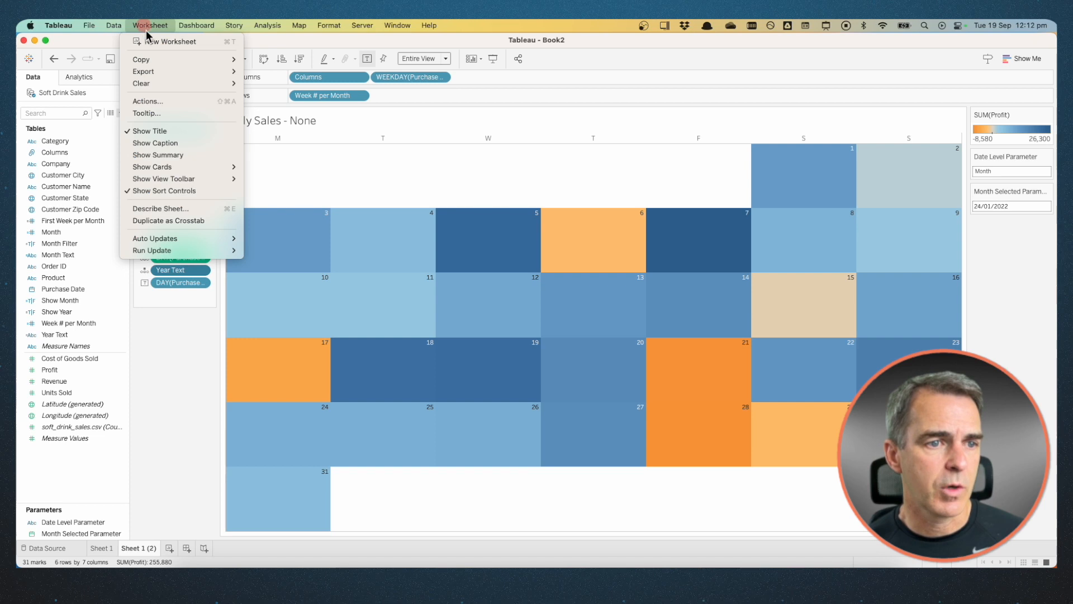
{"action": "left_click", "coordinate": [163, 104]}
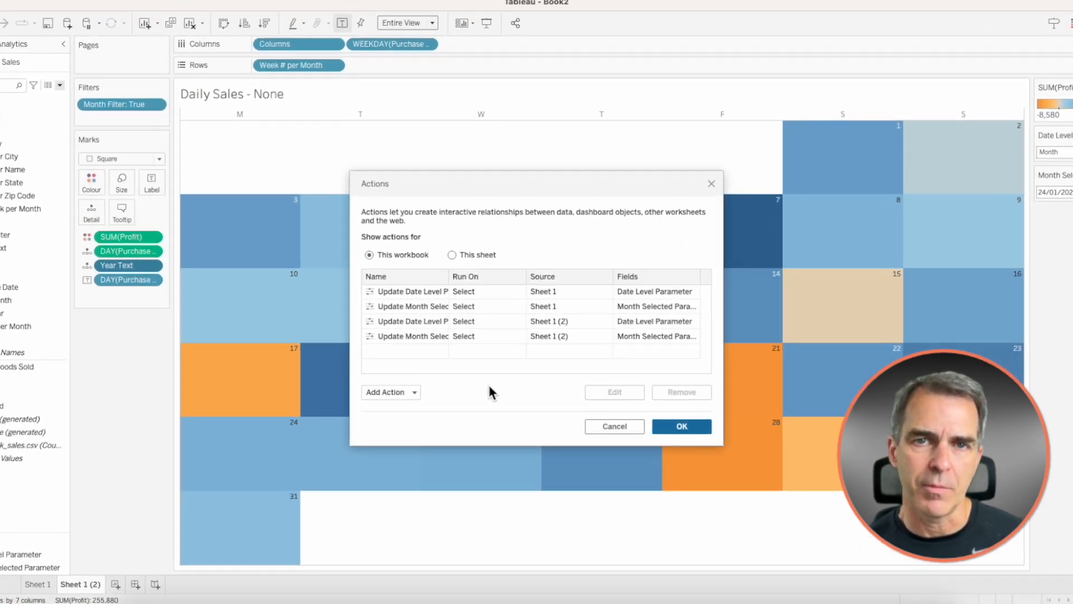
{"action": "left_click", "coordinate": [415, 336]}
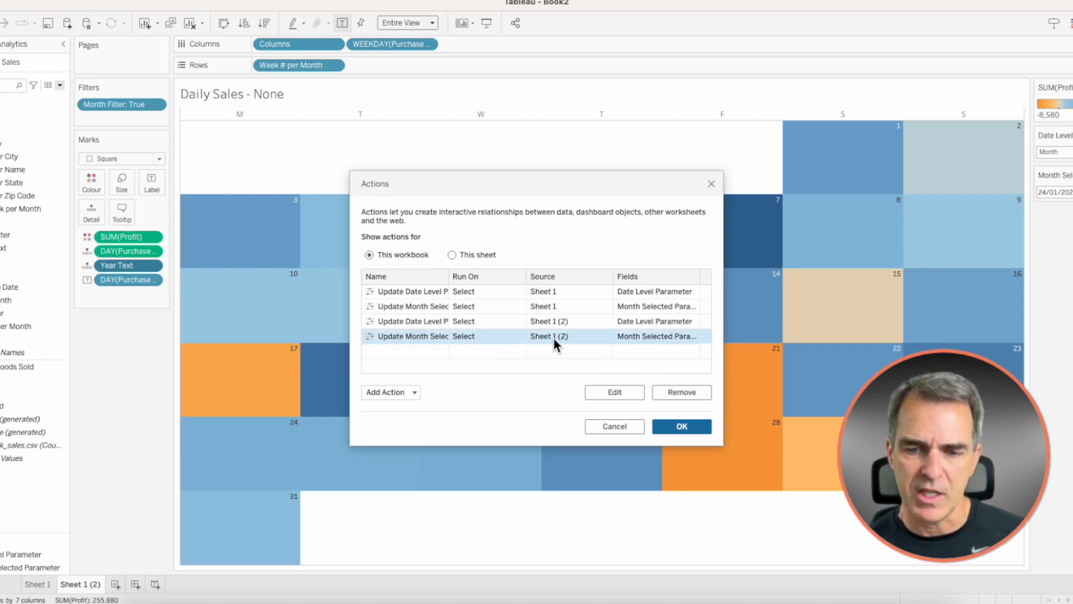
{"action": "left_click", "coordinate": [679, 391]}
Step: Rename the Date Level Parameter action of Sheet 1 (2) as Update Date Level Parameter (Month)
{"action": "left_click", "coordinate": [414, 321]}
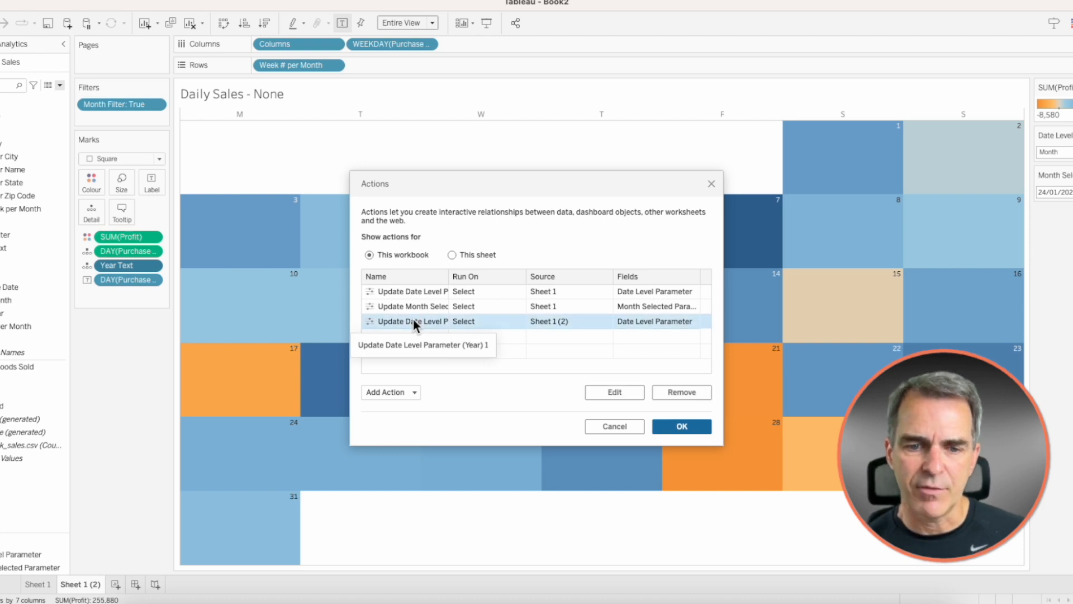
{"action": "left_click", "coordinate": [607, 391]}
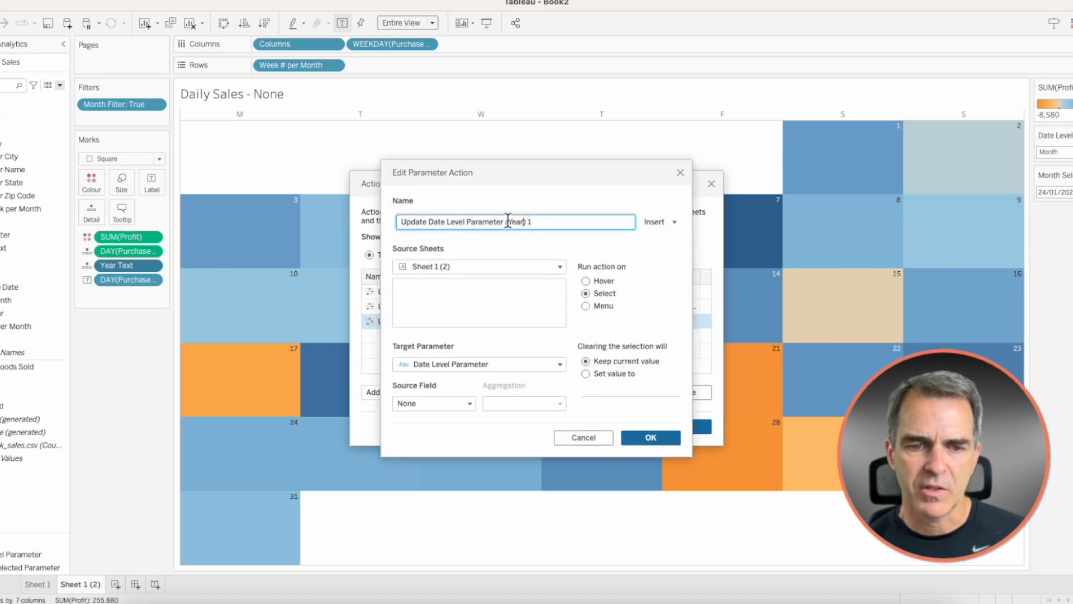
{"action": "left_click_drag", "start_coordinate": [509, 221], "coordinate": [558, 221]}
{"action": "type", "text": "Month"}
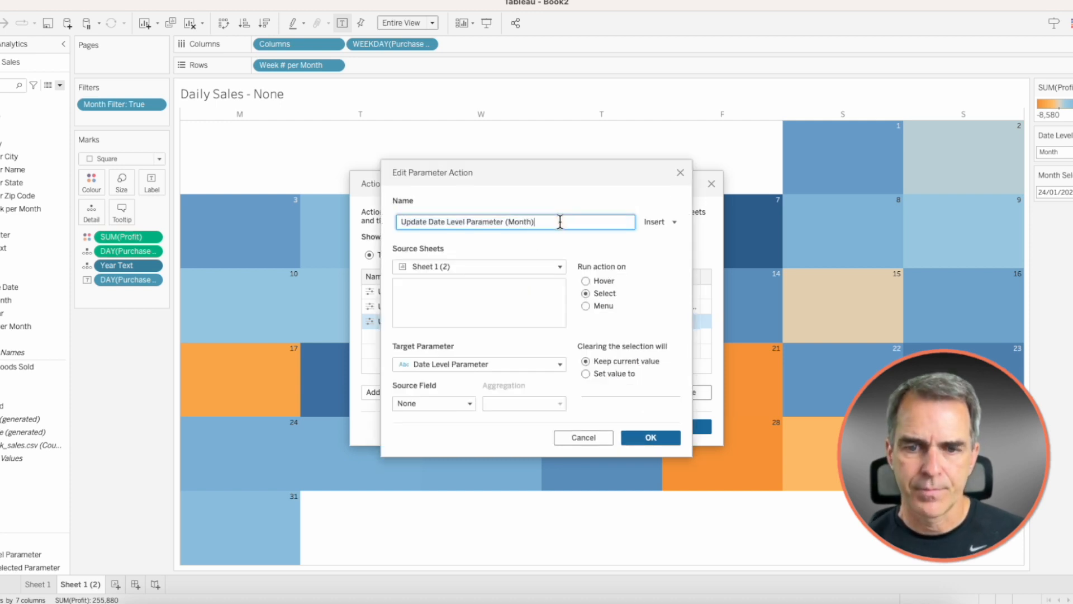
Step: Set the action's source field to Year Text and save the action changes
{"action": "left_click", "coordinate": [443, 403]}
{"action": "left_click", "coordinate": [446, 386]}
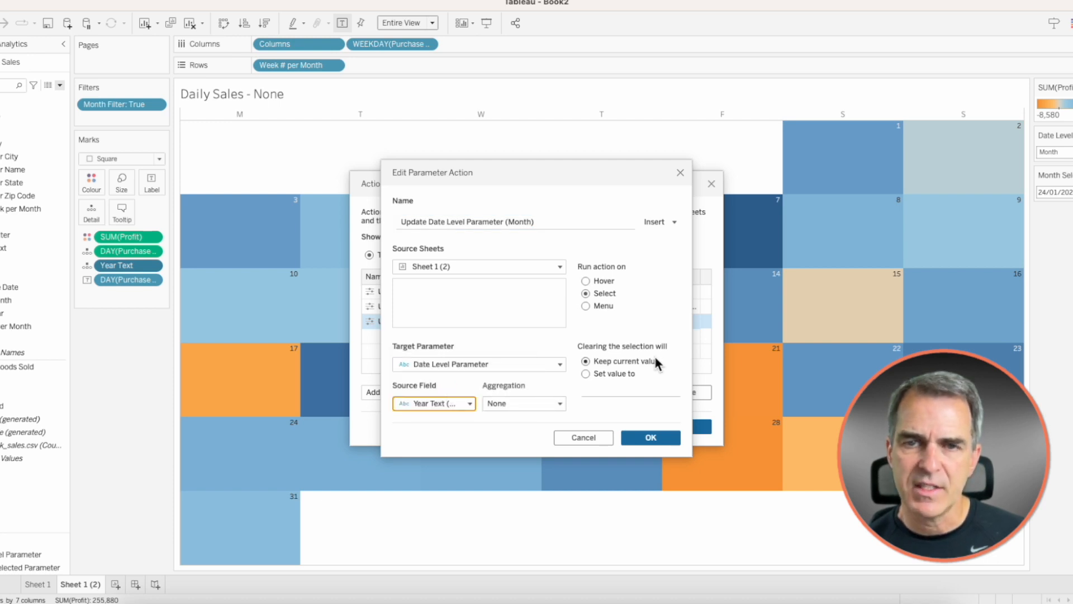
{"action": "left_click", "coordinate": [652, 434]}
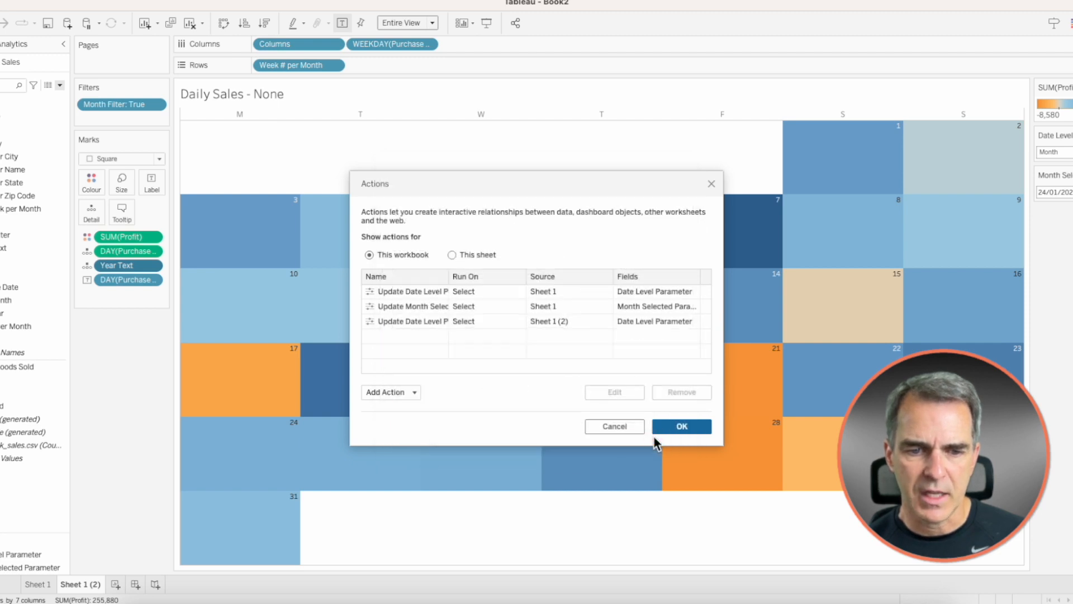
{"action": "left_click", "coordinate": [666, 427]}
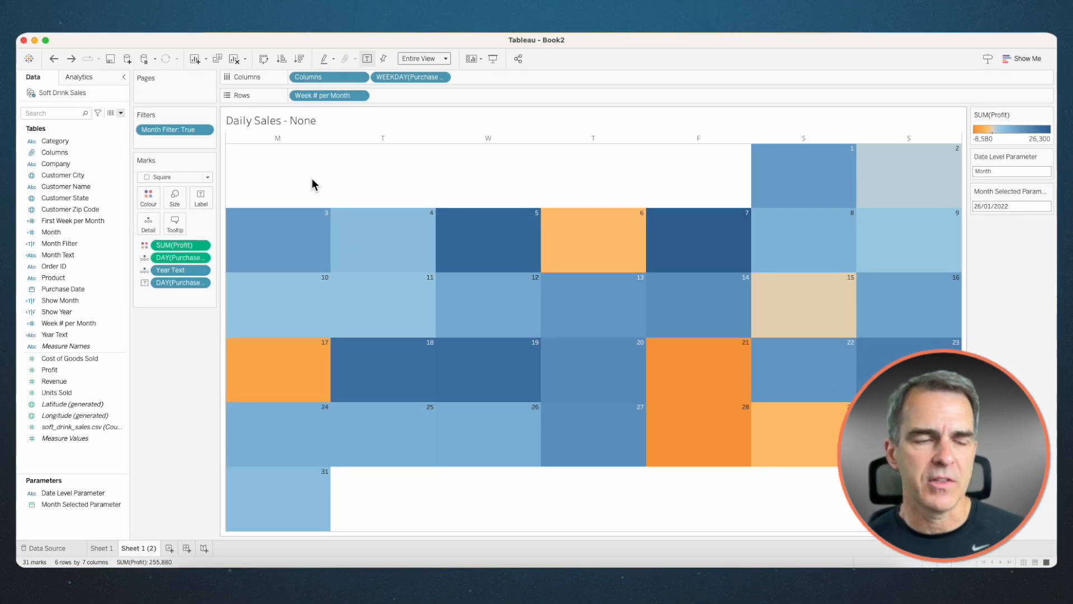
Step: Add the discrete month-year of Purchase Date, MY(Purchase Date), at the start of the columns on Sheet 1 (2)
{"action": "right_click", "coordinate": [63, 312]}
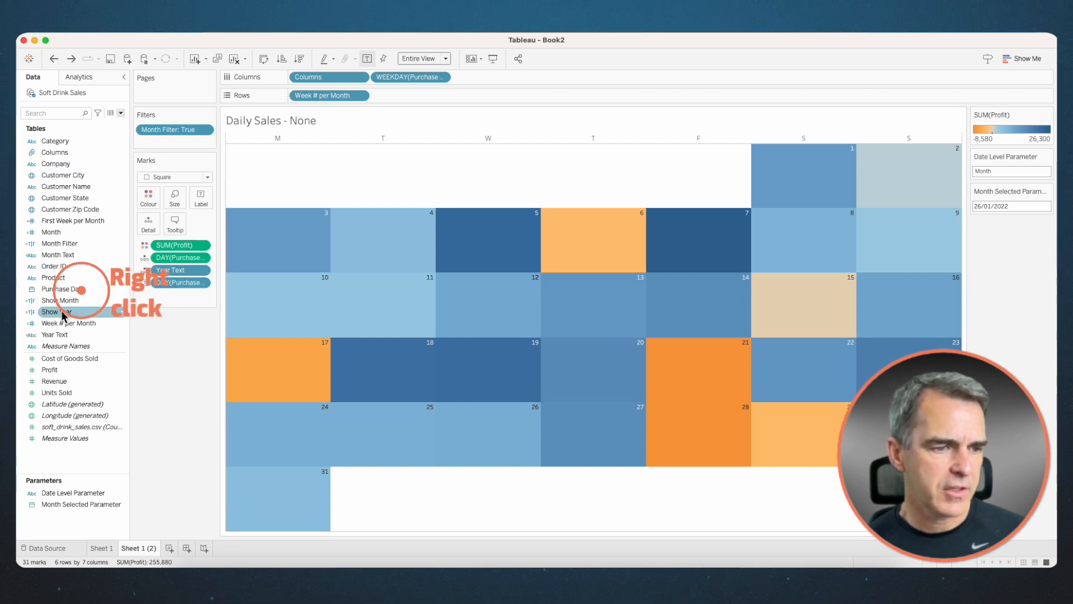
{"action": "left_click", "coordinate": [63, 291]}
{"action": "left_click_drag", "start_coordinate": [63, 296], "coordinate": [301, 82]}
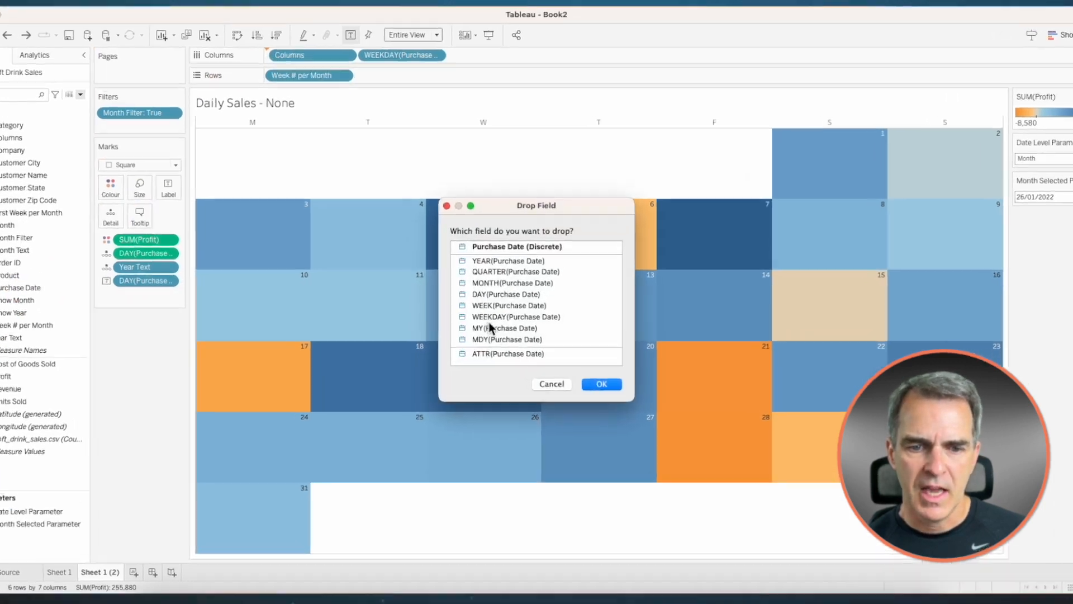
{"action": "left_click", "coordinate": [493, 327]}
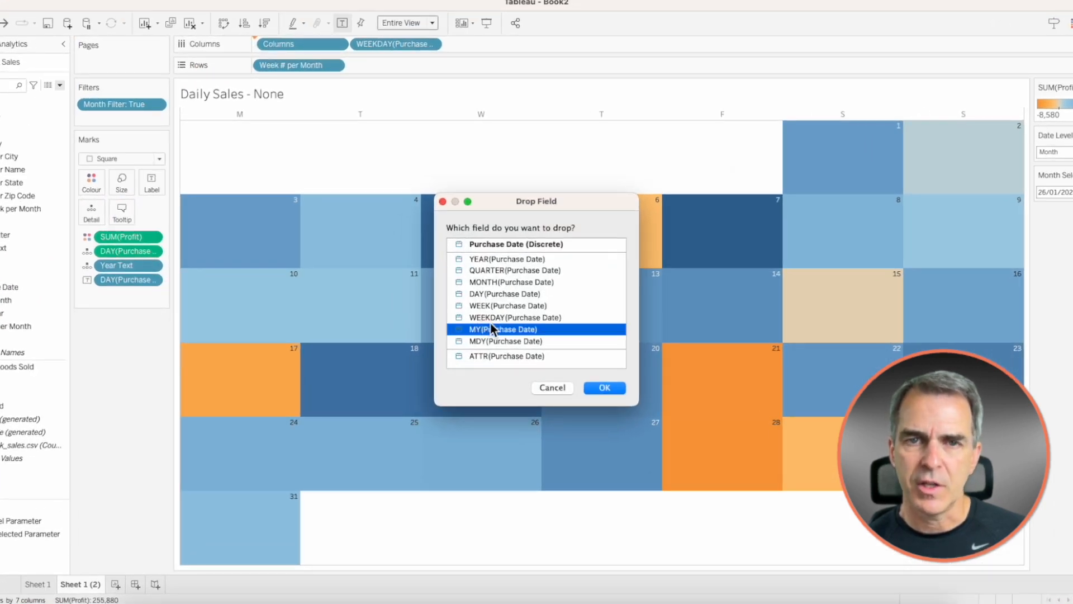
{"action": "left_click", "coordinate": [596, 386]}
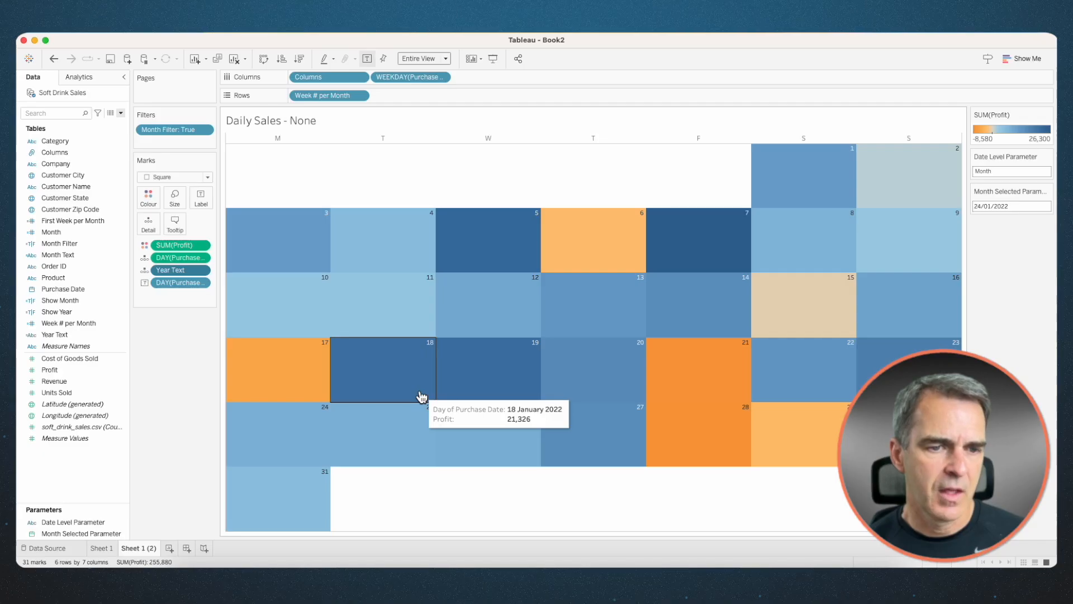
Step: Test the parameter actions by selecting day 3 on Sheet 1 (2) and 26 January on Sheet 1
{"action": "left_click", "coordinate": [249, 242]}
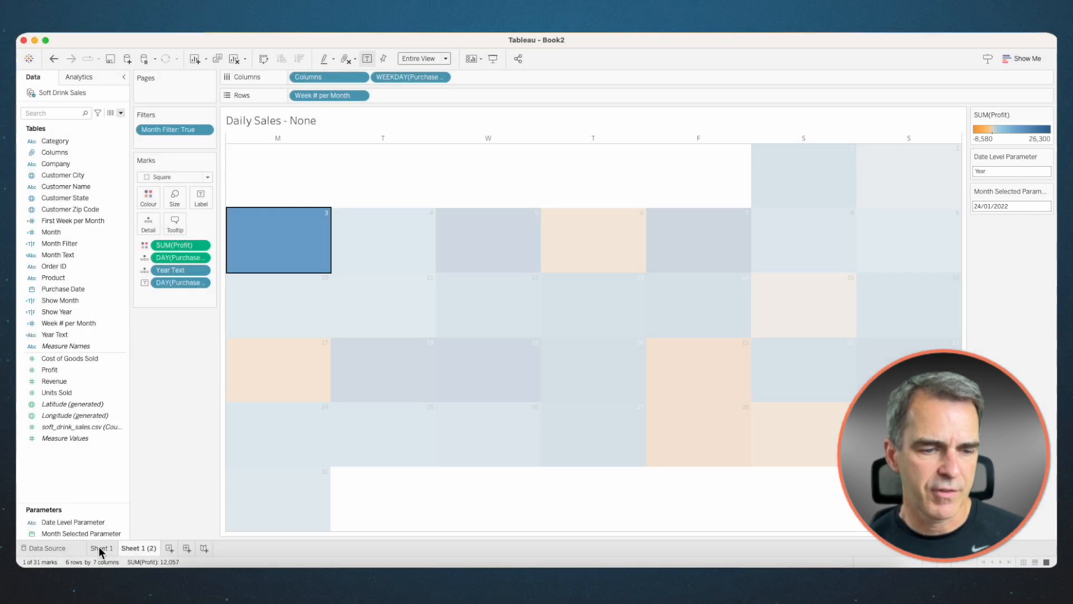
{"action": "left_click", "coordinate": [99, 548]}
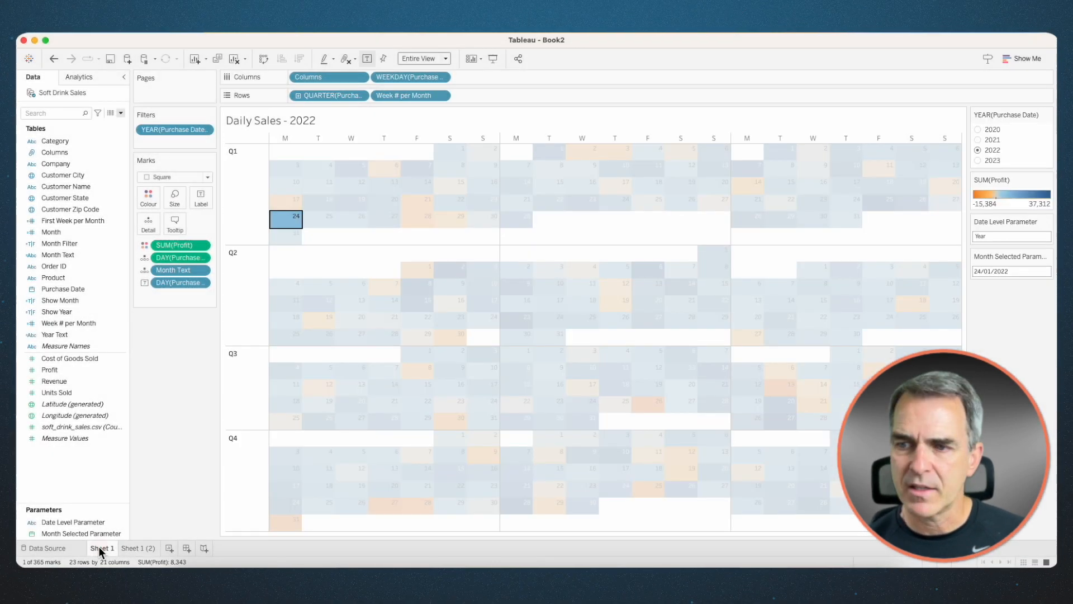
{"action": "left_click", "coordinate": [354, 226]}
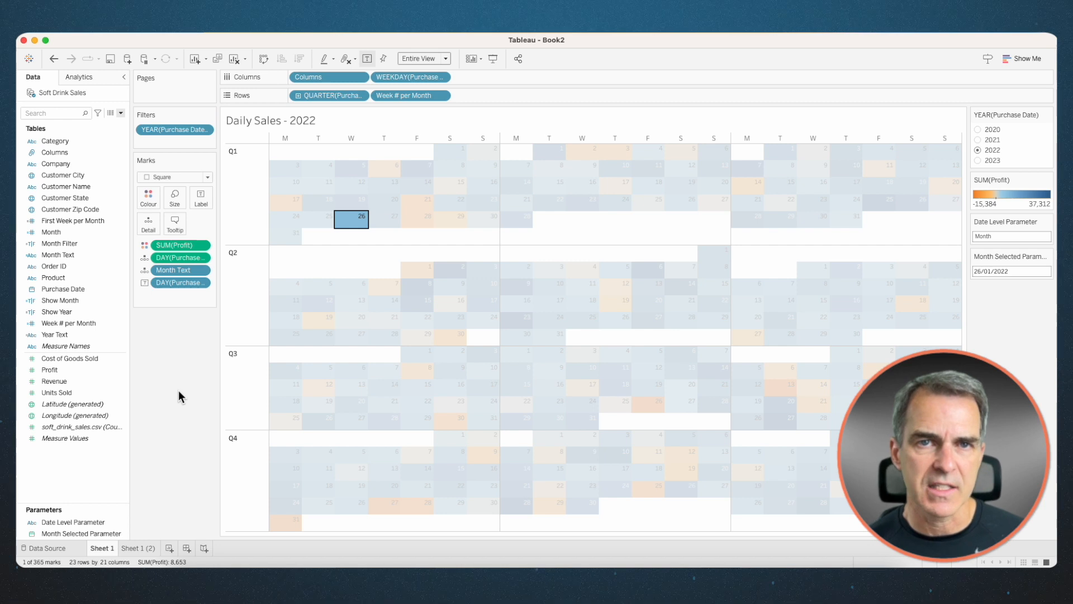
Step: Create a dashboard with a vertical container holding Sheet 1 above Sheet 1 (2), and hide the Sheet 1 (2) title
{"action": "left_click", "coordinate": [186, 548]}
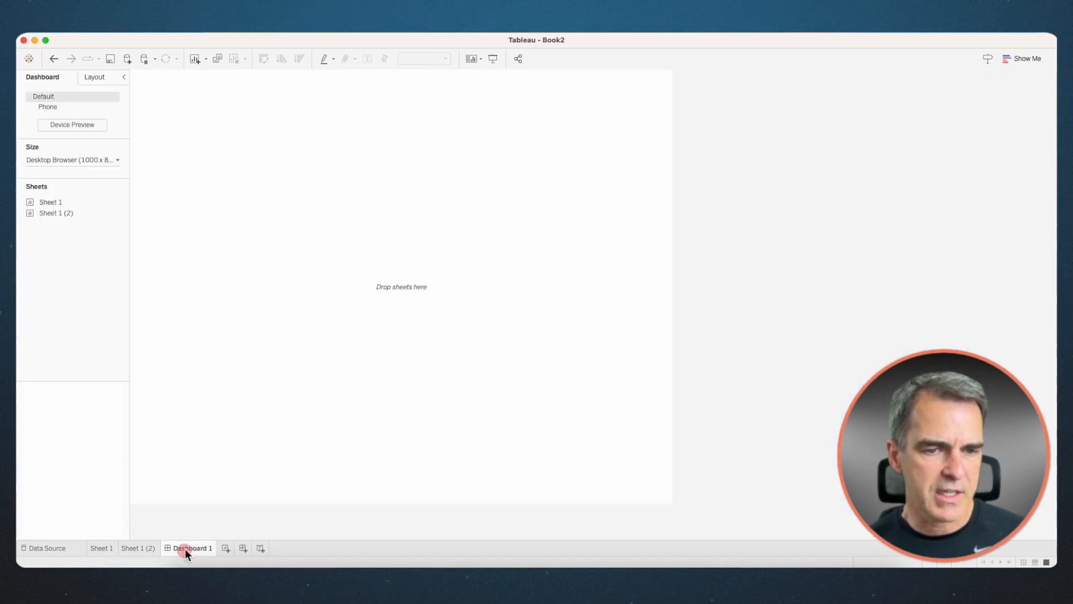
{"action": "left_click_drag", "start_coordinate": [70, 414], "coordinate": [308, 205]}
{"action": "left_click_drag", "start_coordinate": [58, 204], "coordinate": [310, 397]}
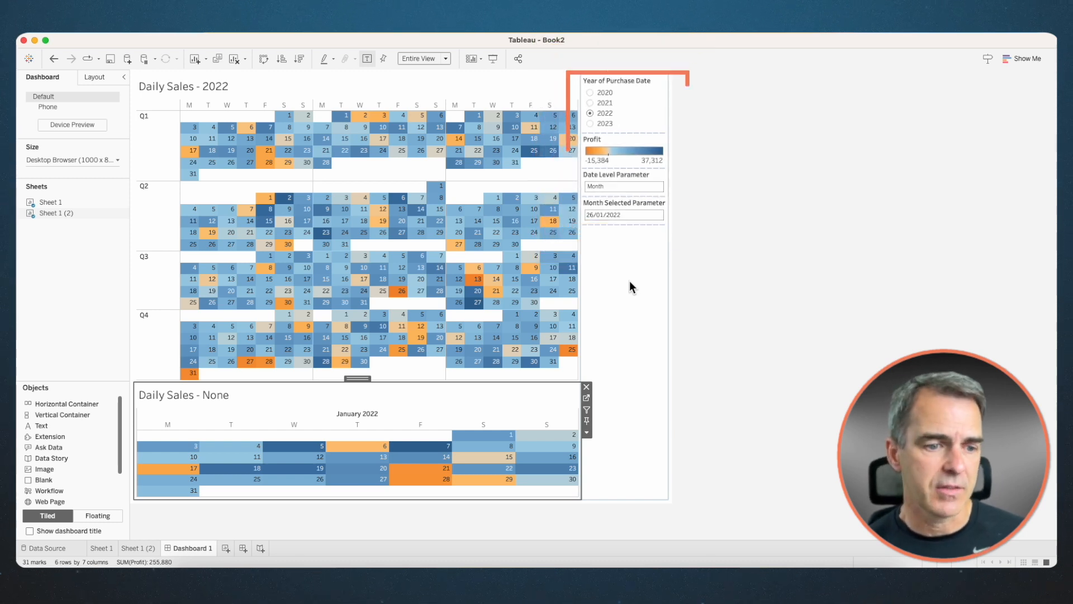
{"action": "right_click", "coordinate": [193, 390]}
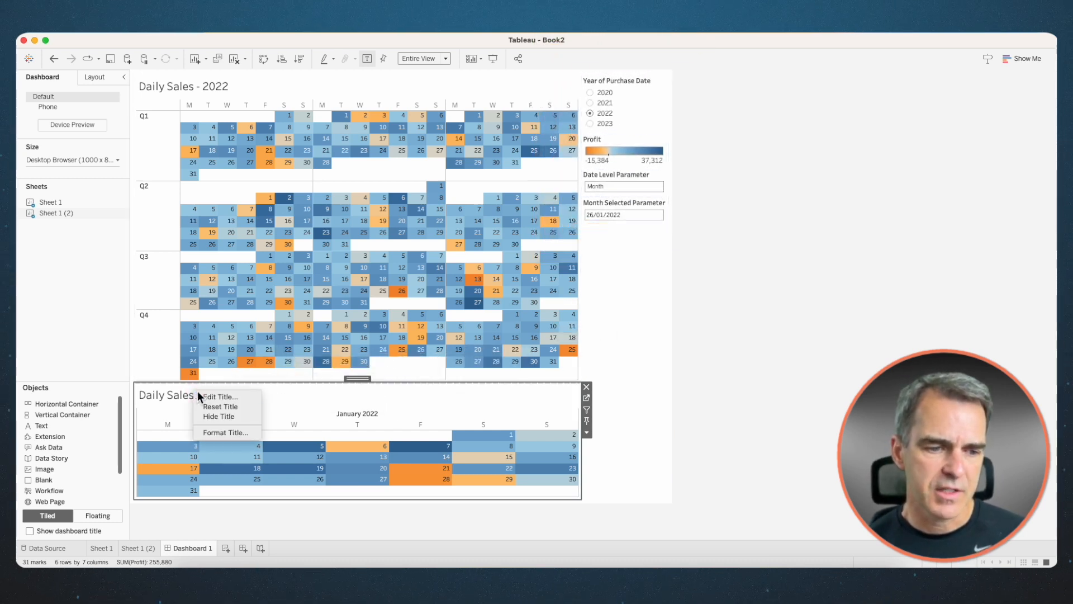
{"action": "left_click", "coordinate": [210, 416]}
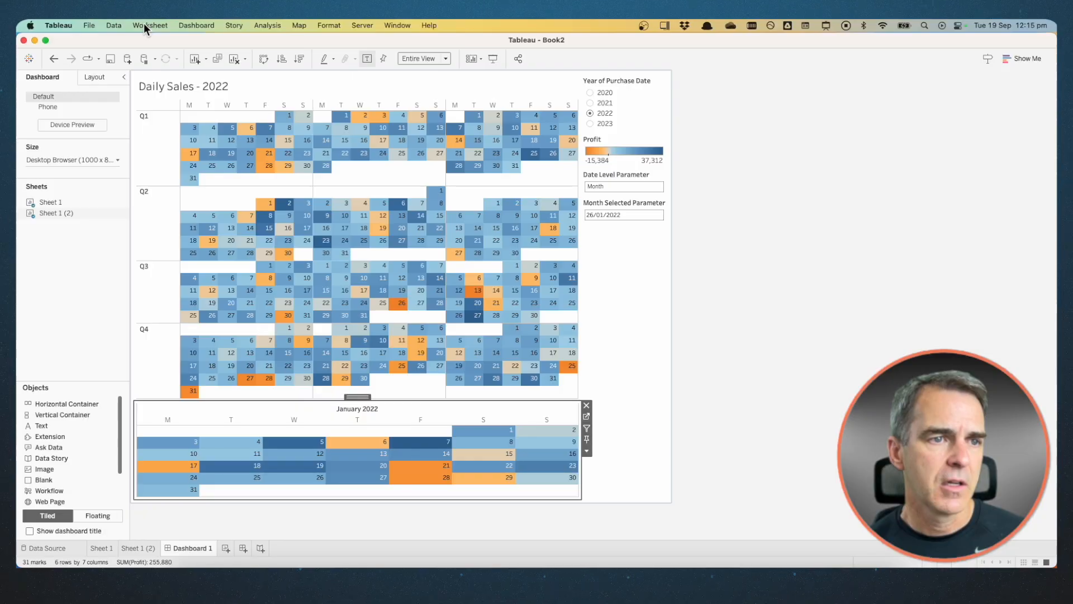
Step: Change the source of the Update Date Level Parameter (Year) action to Dashboard 1 with only Sheet 1 included
{"action": "left_click", "coordinate": [144, 25]}
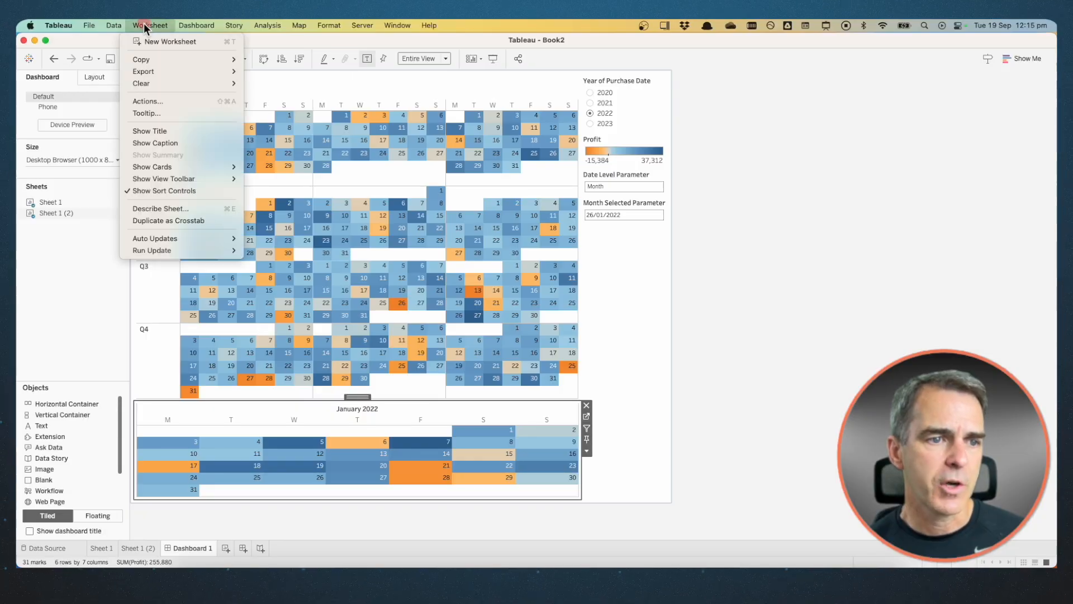
{"action": "left_click", "coordinate": [159, 102]}
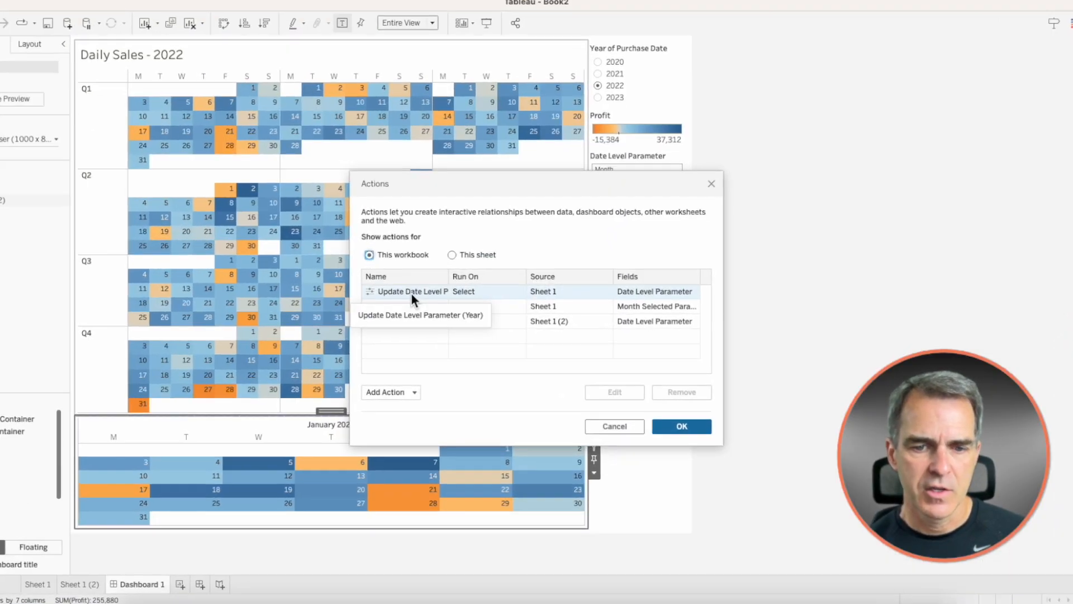
{"action": "left_click", "coordinate": [427, 293]}
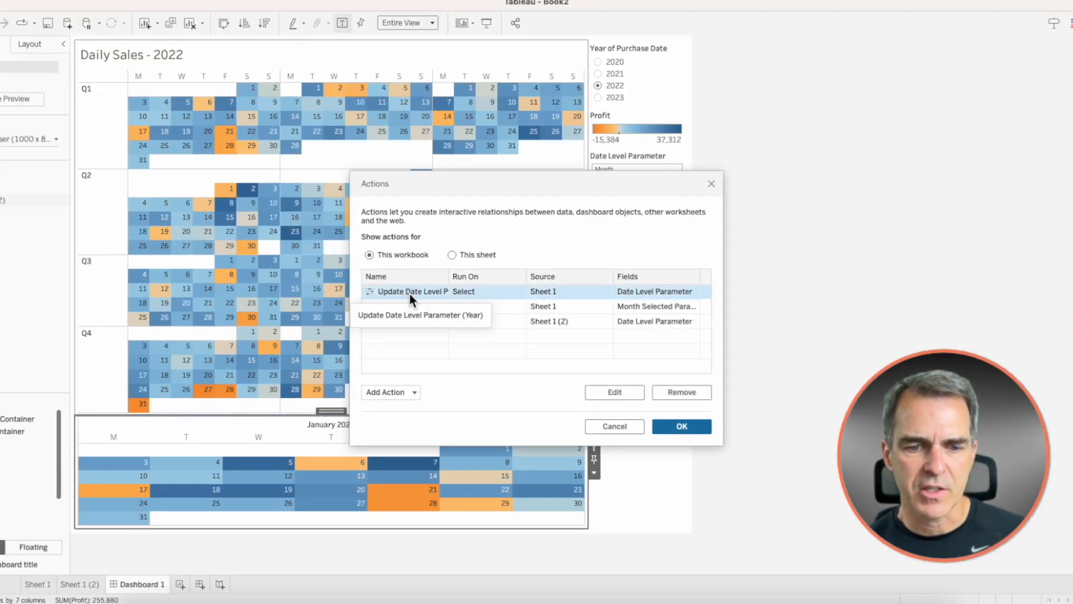
{"action": "left_click", "coordinate": [611, 391]}
{"action": "left_click", "coordinate": [432, 262]}
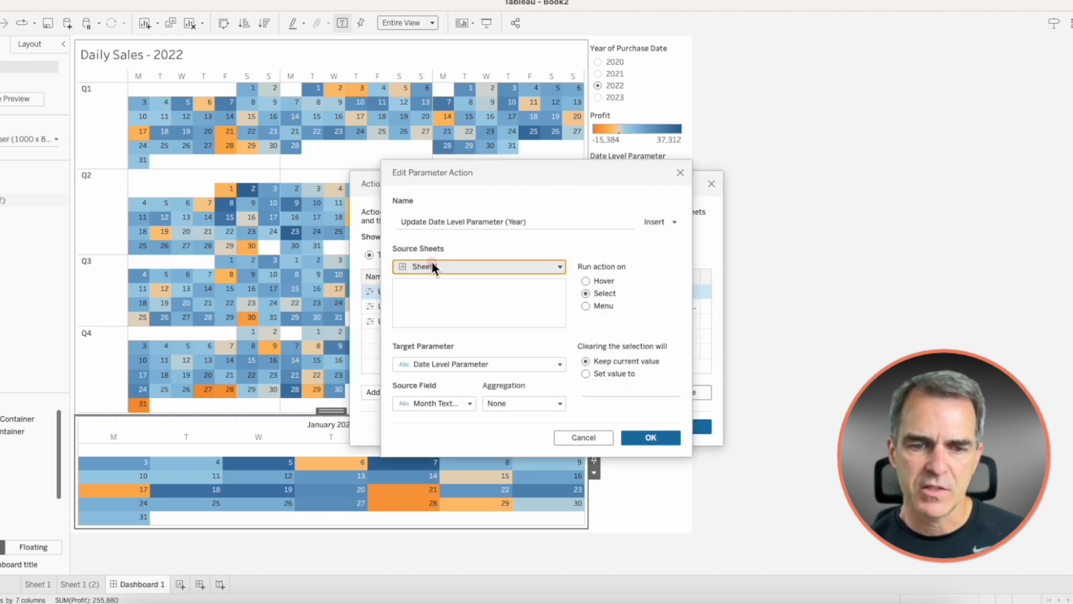
{"action": "left_click", "coordinate": [433, 334]}
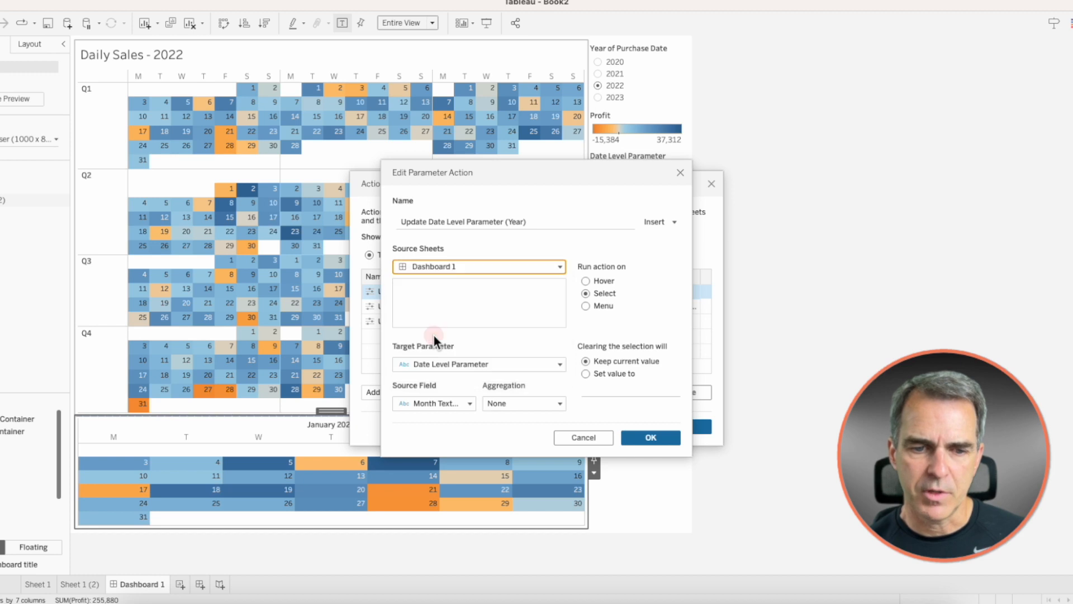
{"action": "left_click", "coordinate": [401, 298]}
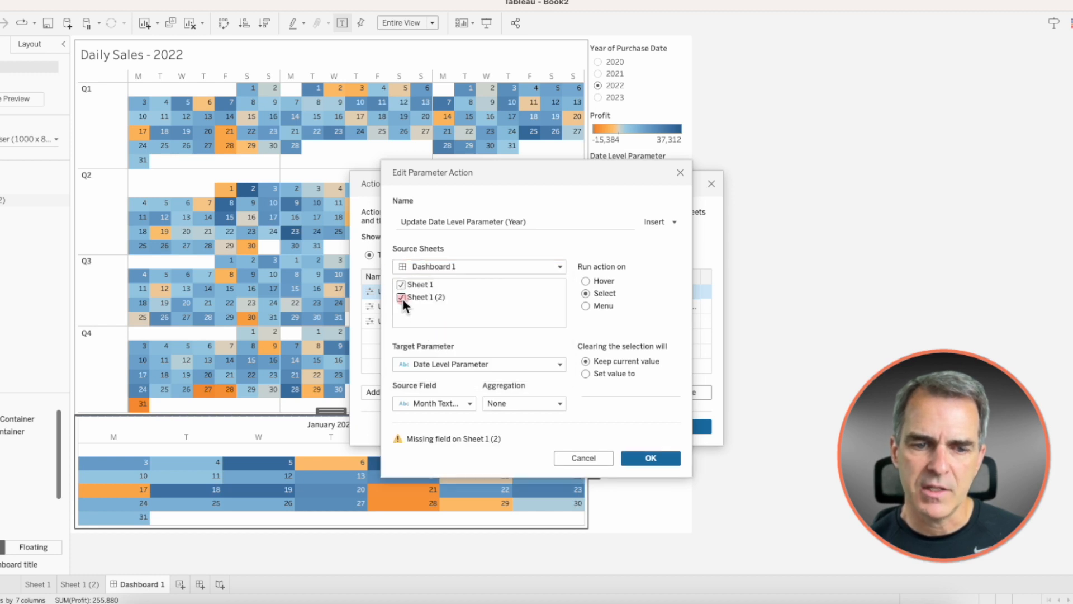
{"action": "left_click", "coordinate": [650, 438]}
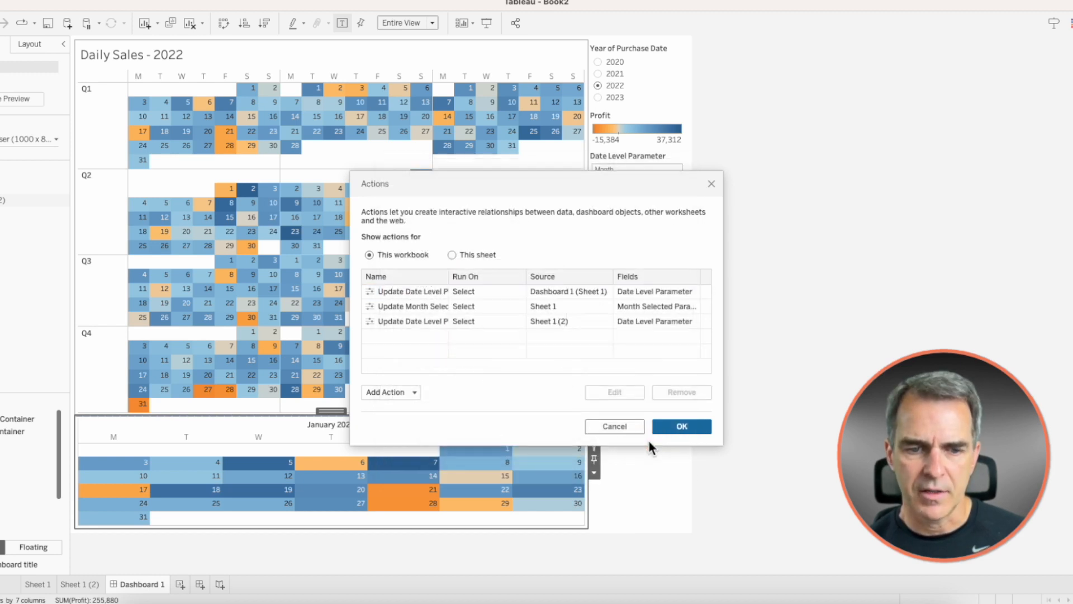
Step: Change the source of the Update Month Selected Parameter action to Dashboard 1 with only Sheet 1 included
{"action": "left_click", "coordinate": [419, 307]}
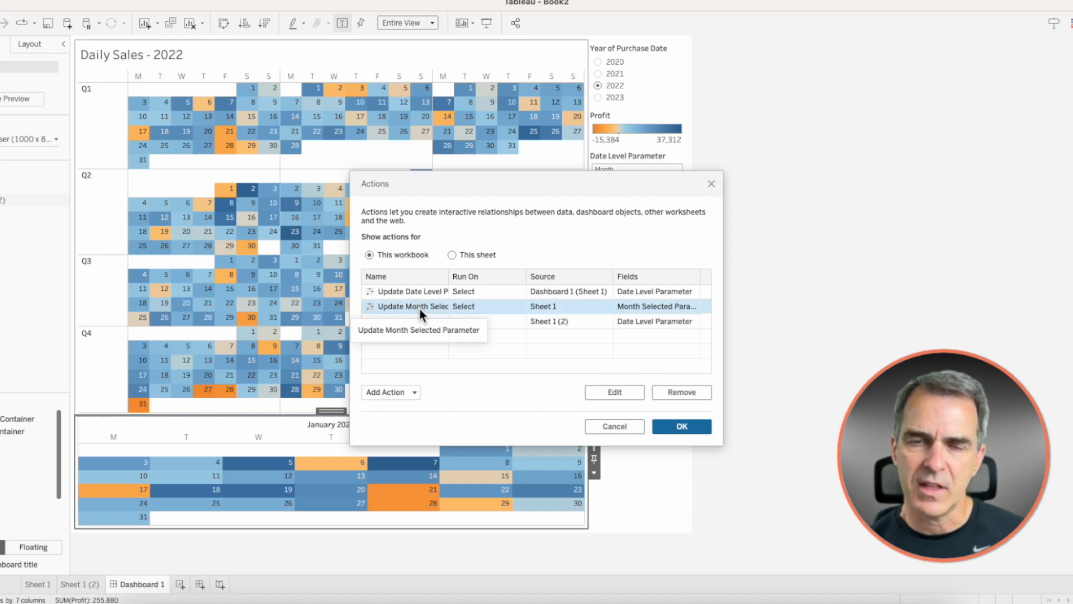
{"action": "left_click", "coordinate": [603, 391]}
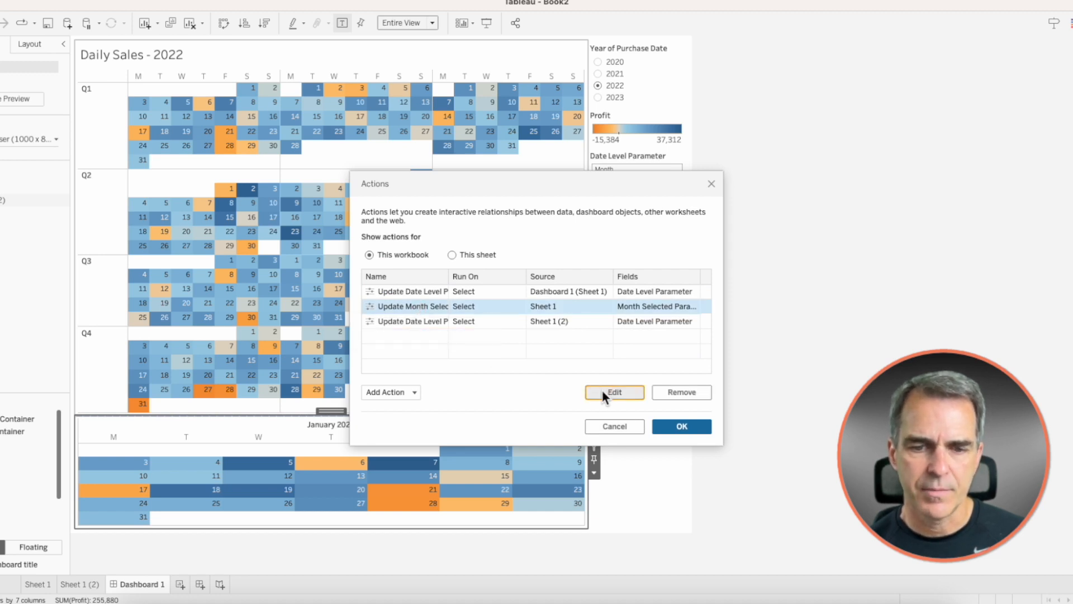
{"action": "left_click", "coordinate": [437, 266]}
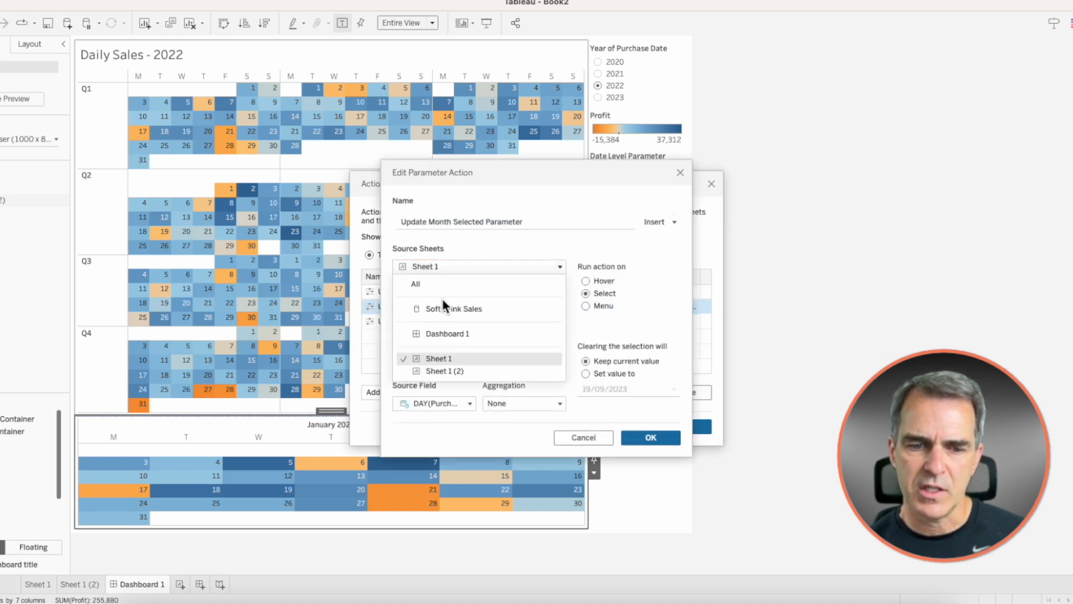
{"action": "left_click", "coordinate": [441, 329]}
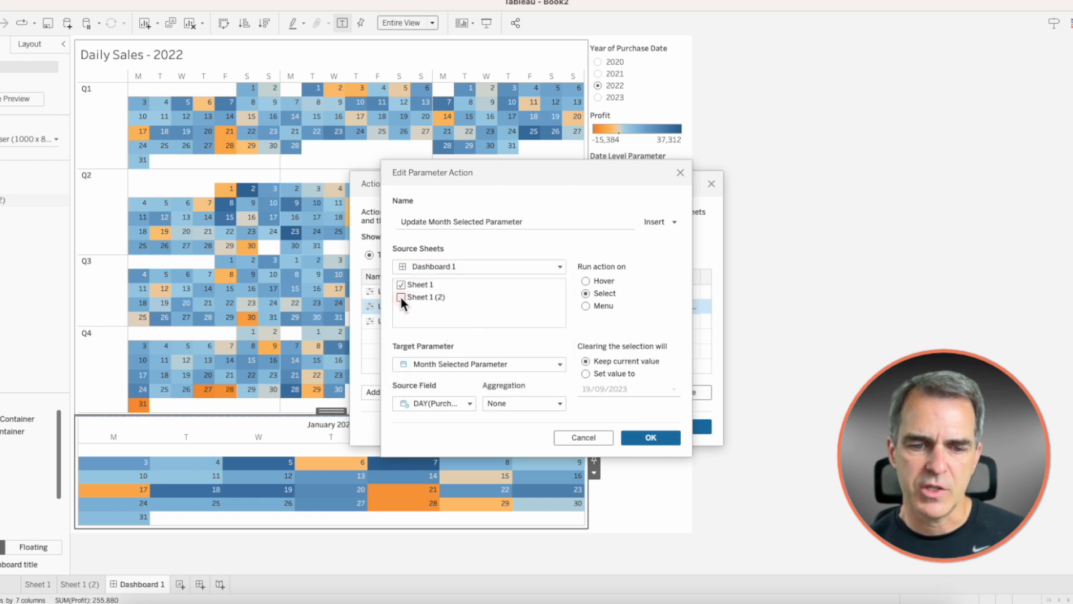
{"action": "left_click", "coordinate": [642, 435]}
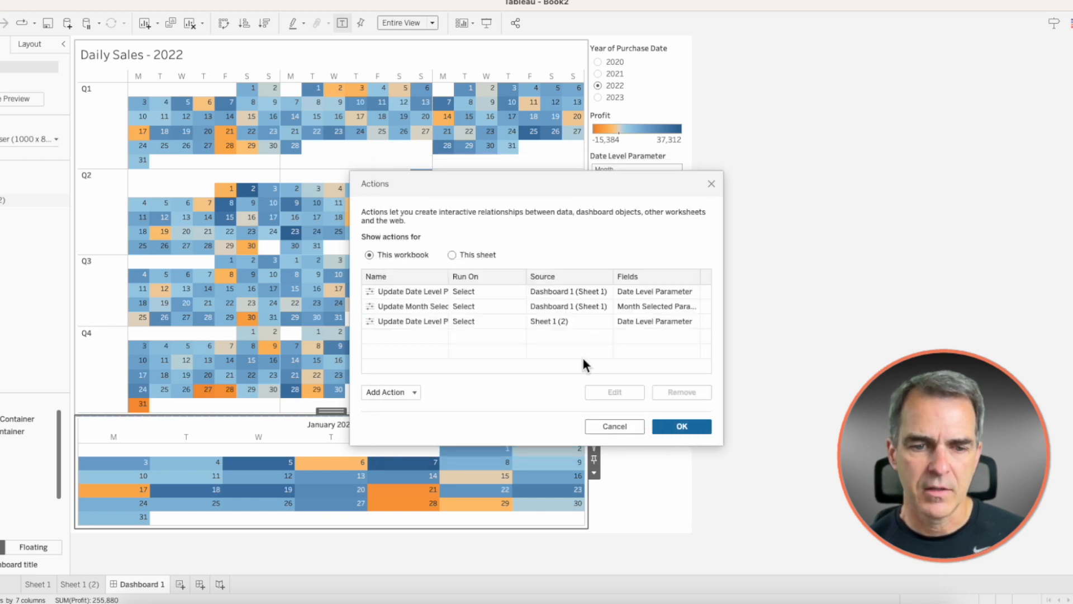
Step: Change the source of the Update Date Level Parameter (Month) action to Dashboard 1 with only Sheet 1 (2), and save the actions
{"action": "left_click", "coordinate": [432, 322]}
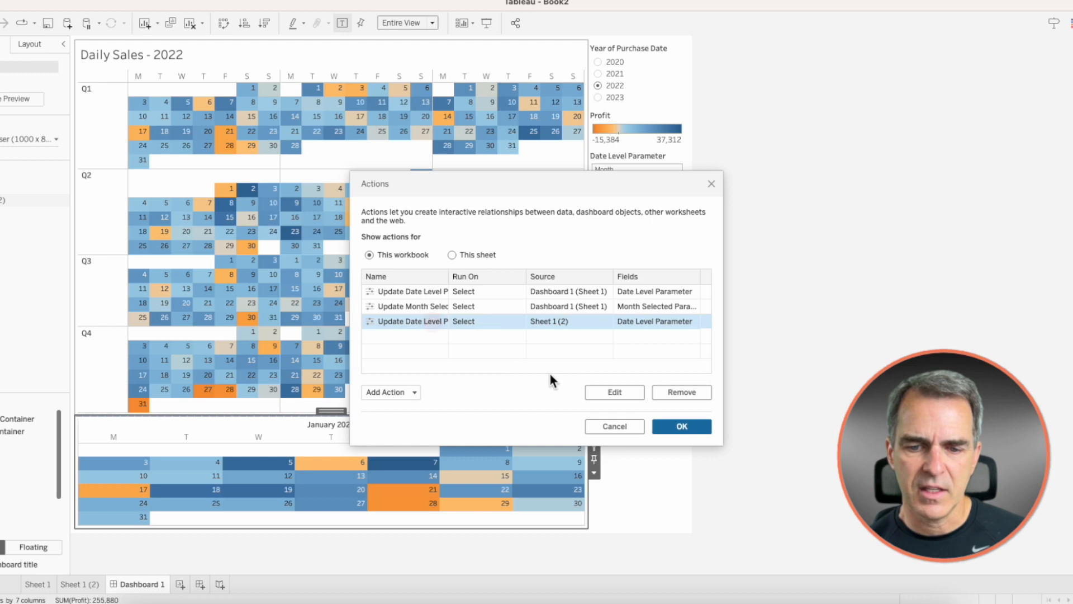
{"action": "left_click", "coordinate": [609, 392]}
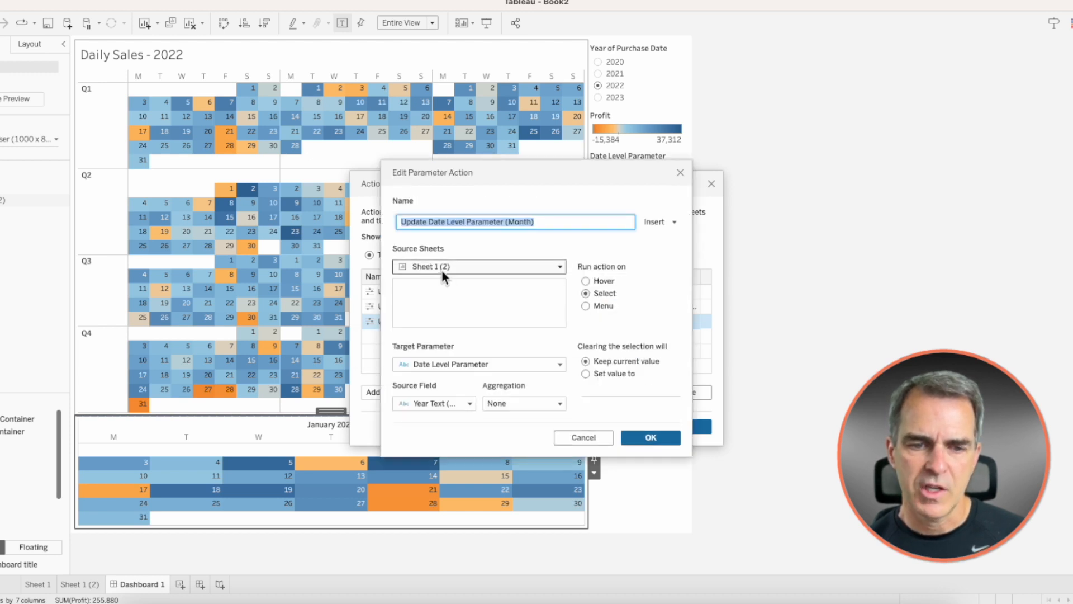
{"action": "left_click", "coordinate": [440, 266]}
{"action": "left_click", "coordinate": [442, 333]}
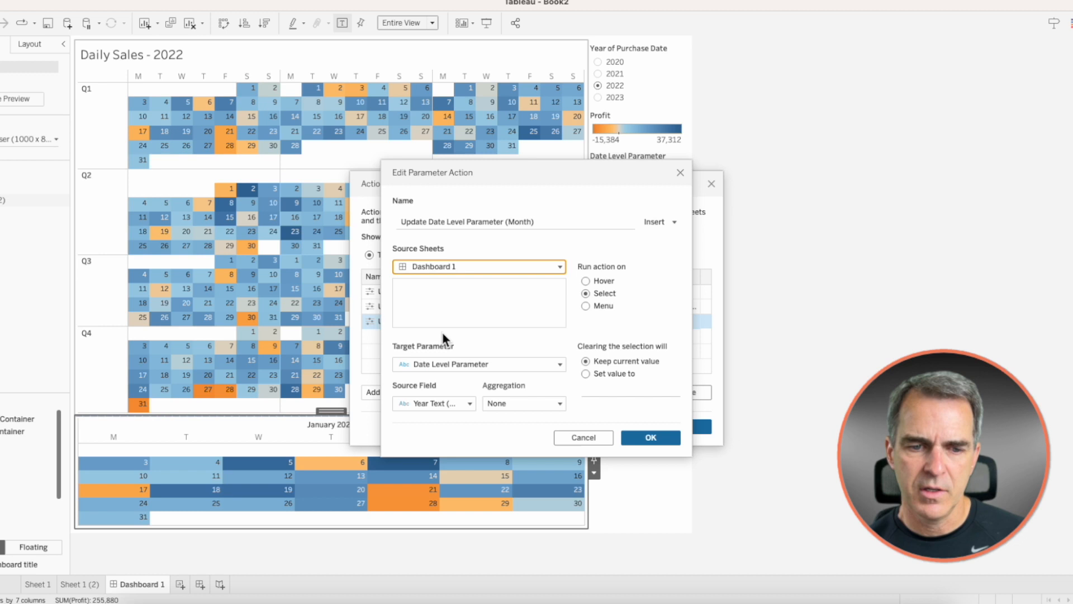
{"action": "left_click", "coordinate": [402, 285]}
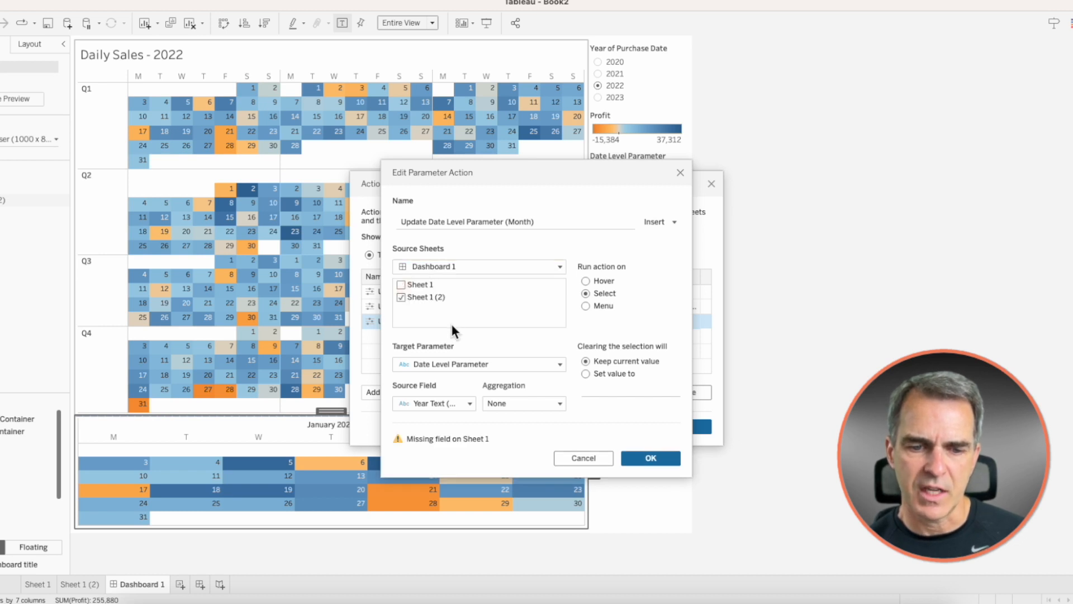
{"action": "left_click", "coordinate": [647, 437]}
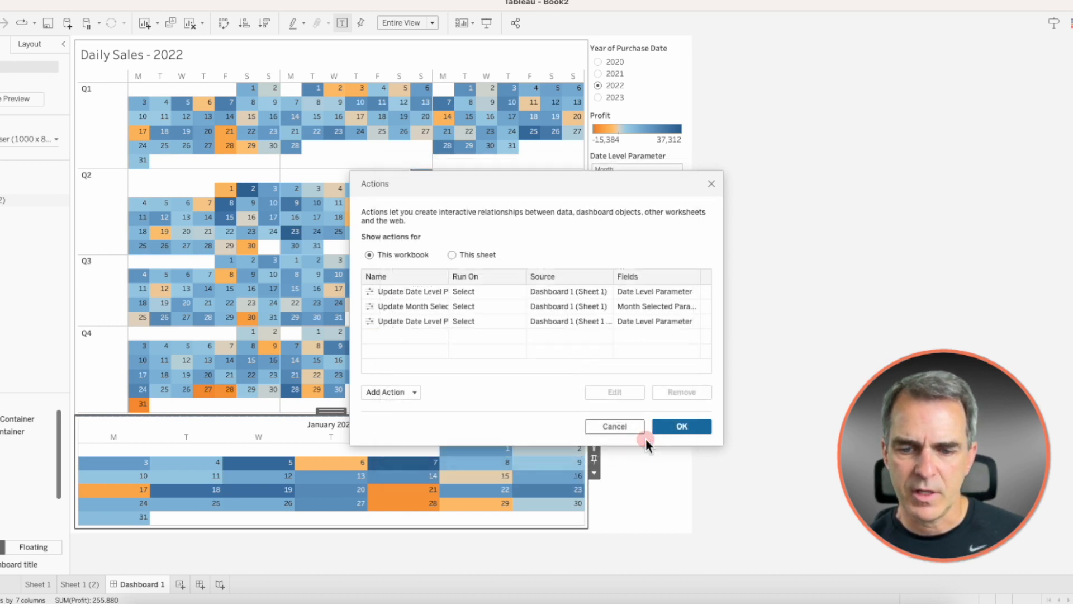
{"action": "left_click", "coordinate": [681, 425]}
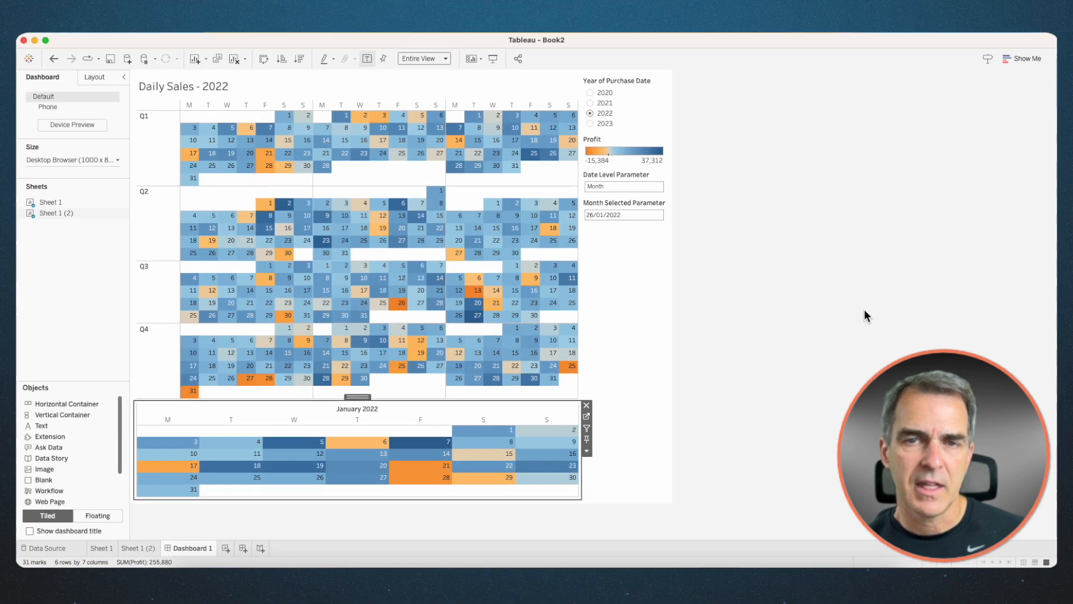
Step: Test the dashboard actions by selecting 24 February in the year calendar and 3 February in the month calendar
{"action": "left_click", "coordinate": [383, 158]}
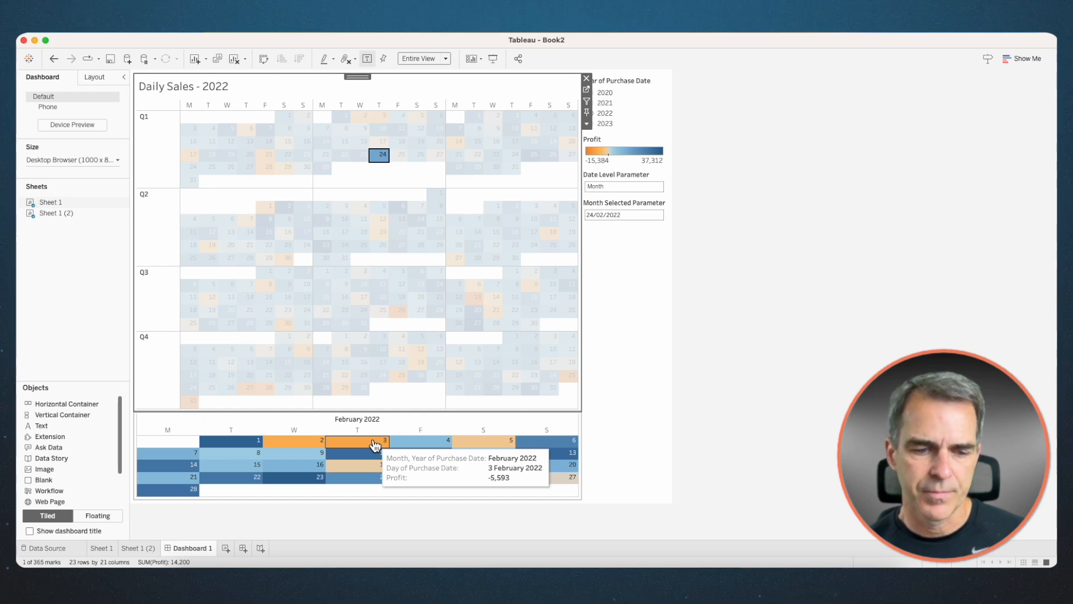
{"action": "left_click", "coordinate": [374, 445]}
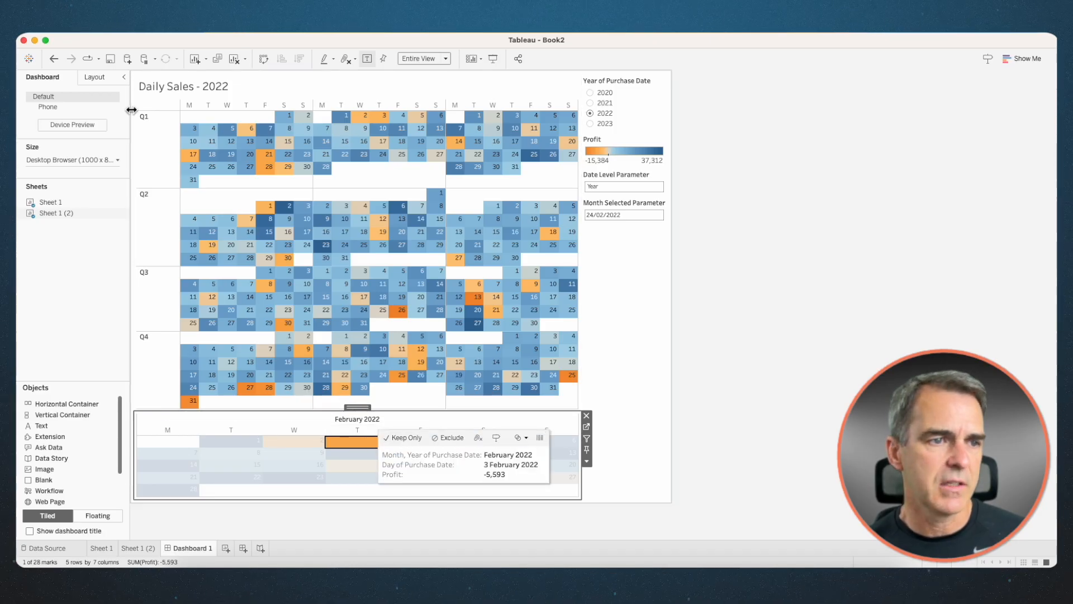
Step: Control the visibility of Sheet 1 (2) on the dashboard using the Show Month value
{"action": "left_click", "coordinate": [100, 78]}
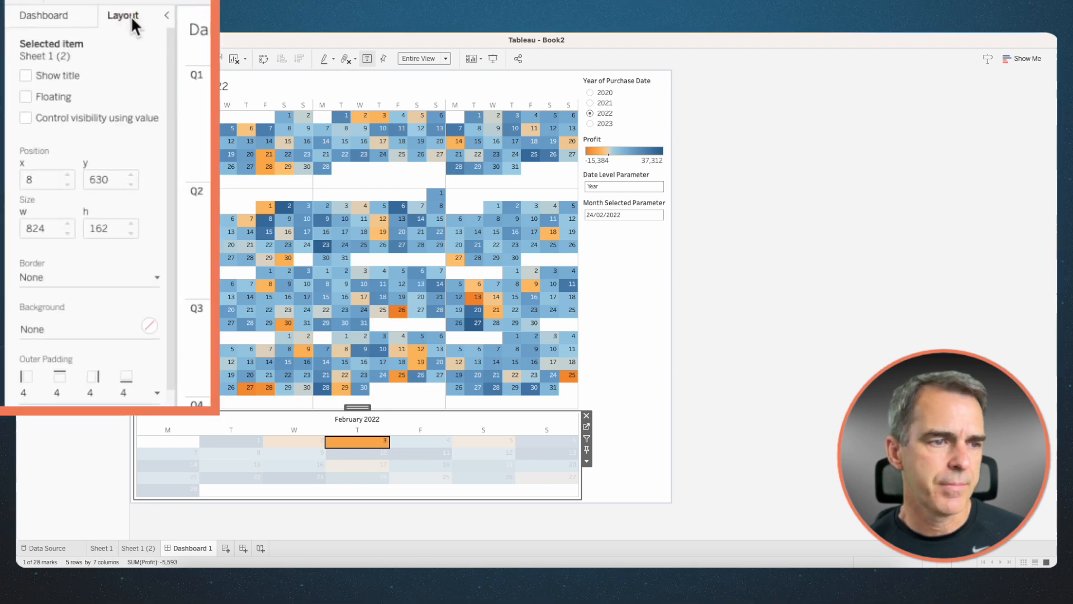
{"action": "left_click", "coordinate": [26, 118]}
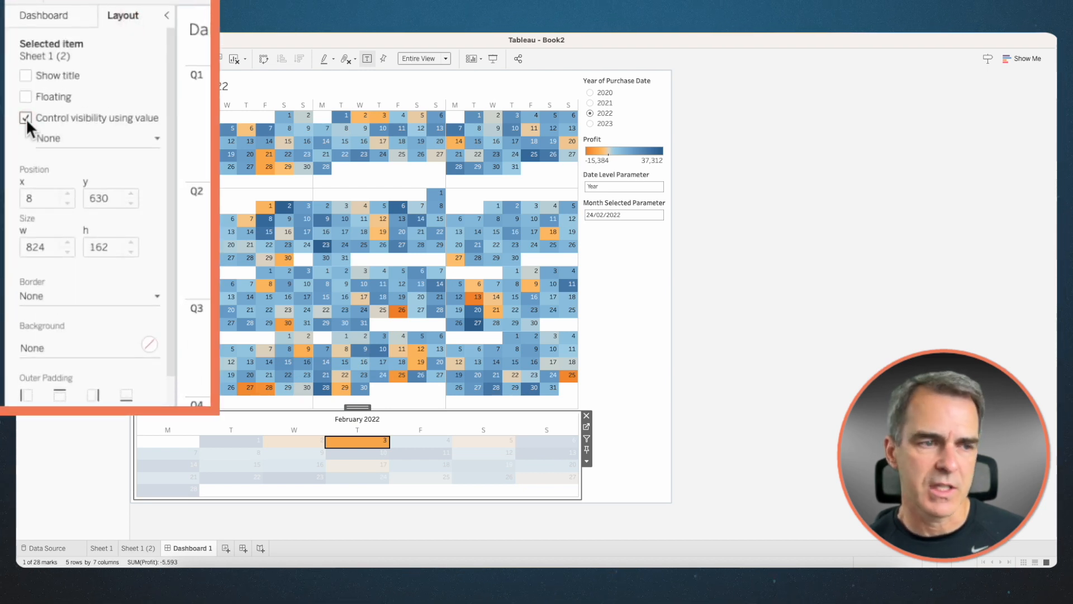
{"action": "left_click", "coordinate": [68, 139]}
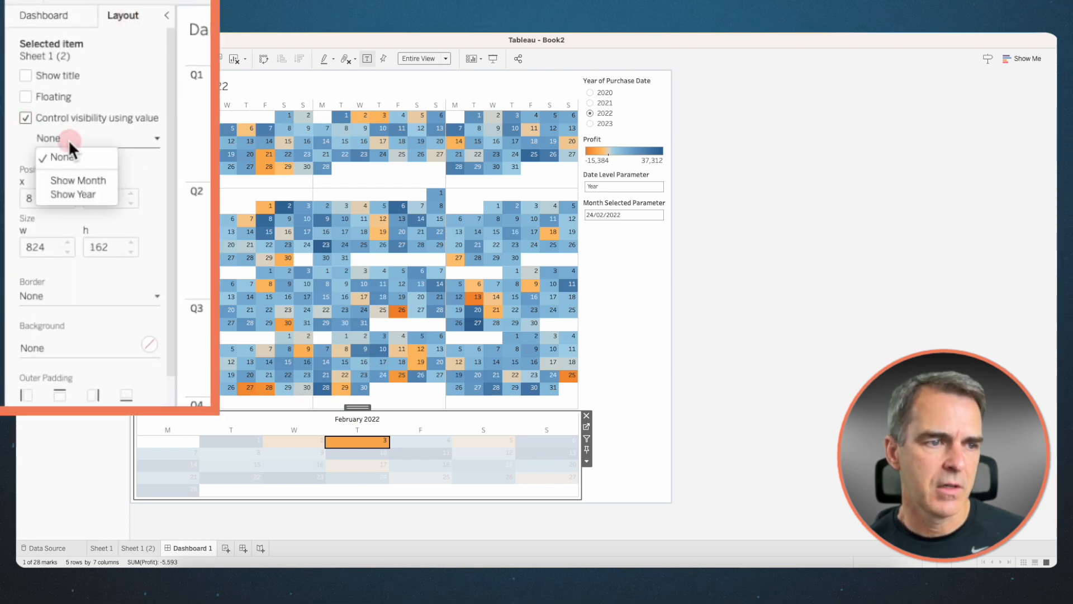
{"action": "left_click", "coordinate": [69, 177]}
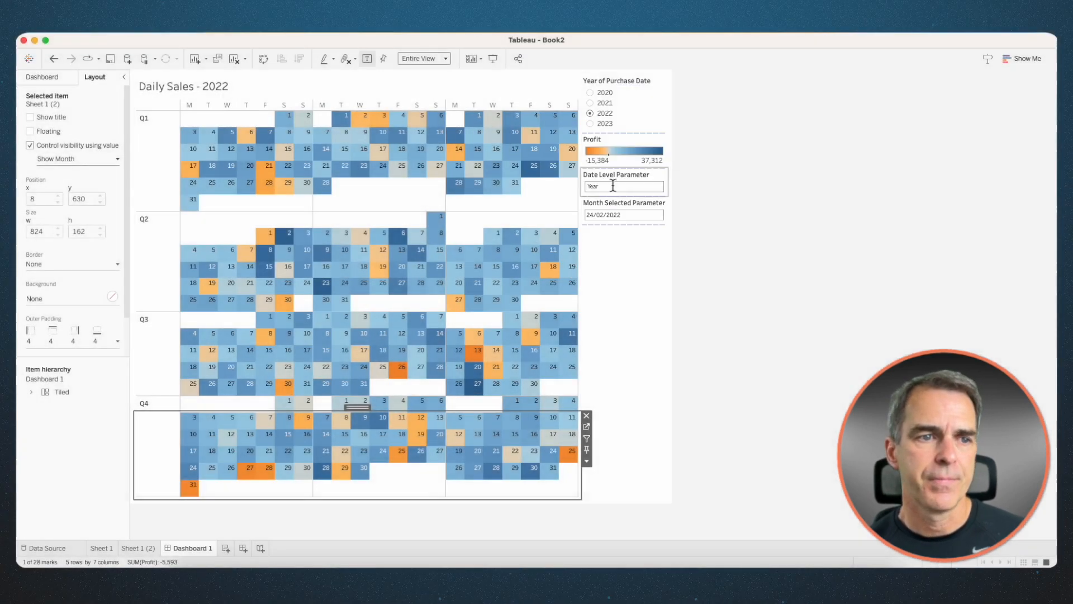
Step: Control the visibility of Sheet 1 on the dashboard using the Show Year value
{"action": "left_click", "coordinate": [219, 87]}
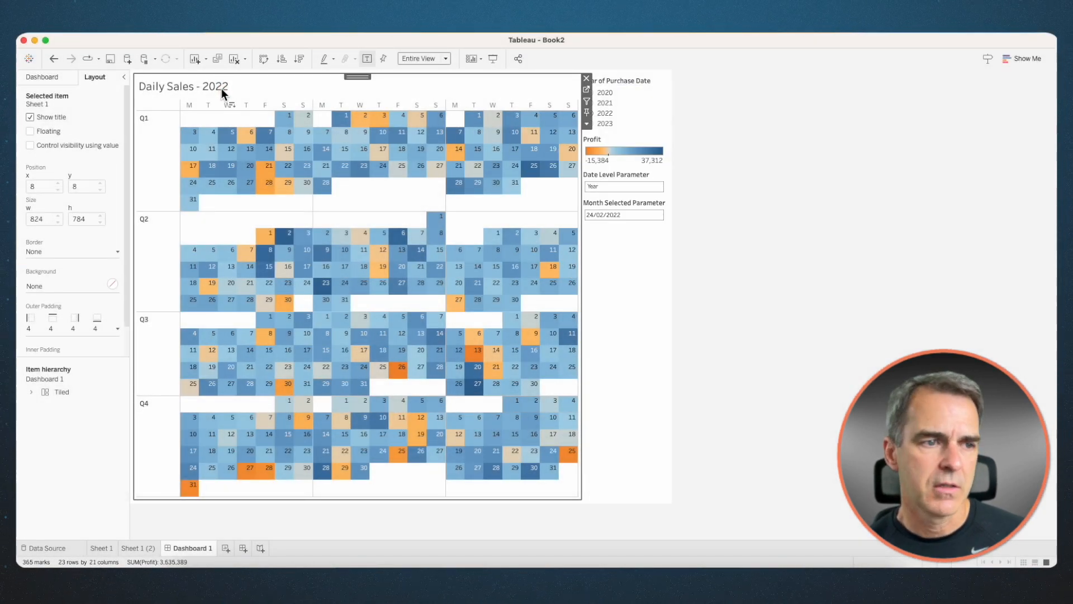
{"action": "left_click", "coordinate": [30, 145]}
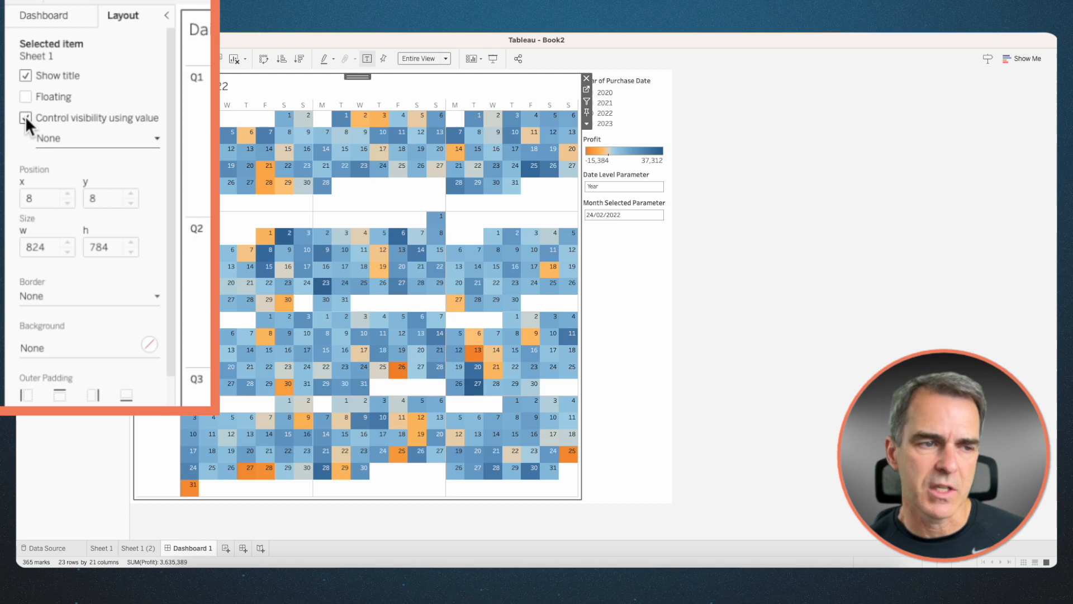
{"action": "left_click", "coordinate": [65, 139]}
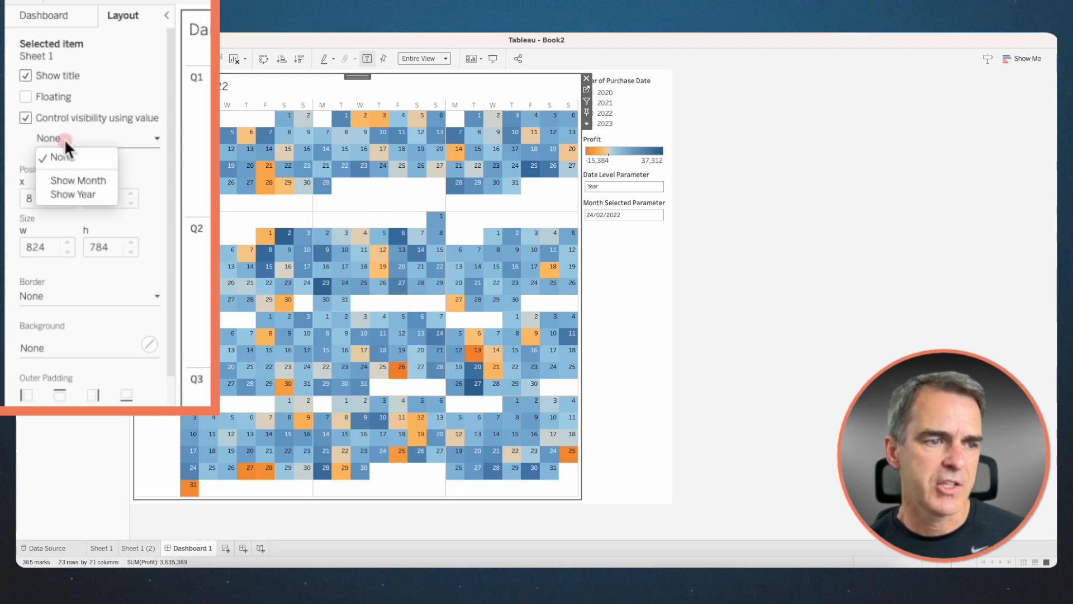
{"action": "left_click", "coordinate": [74, 194]}
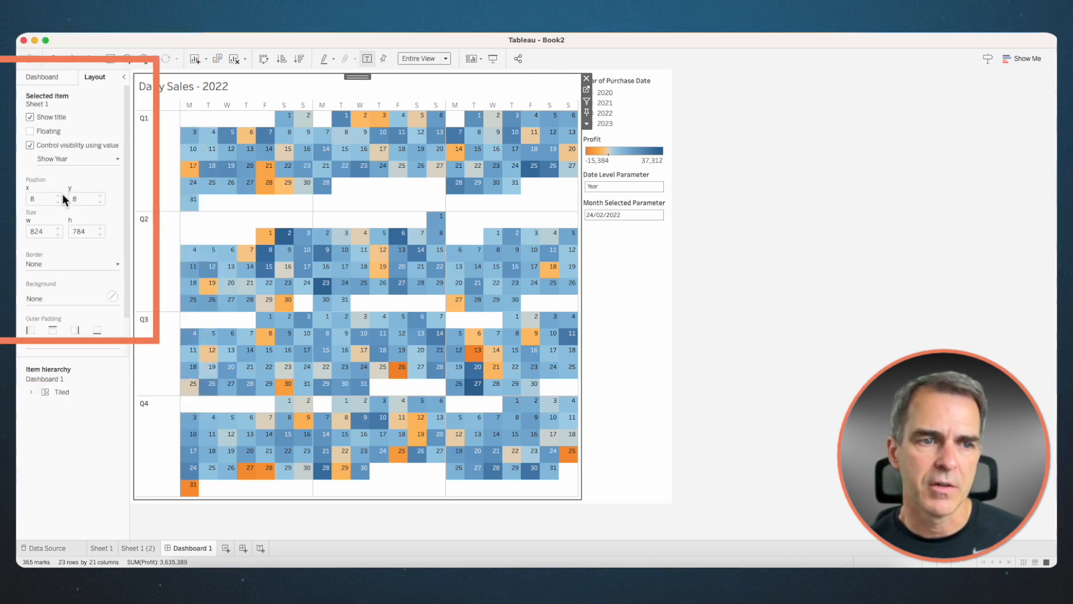
Step: Test the sheet swapping by selecting 1 April and 26 February 2022 in the year calendar, returning from each month view by selecting a day
{"action": "left_click", "coordinate": [268, 242]}
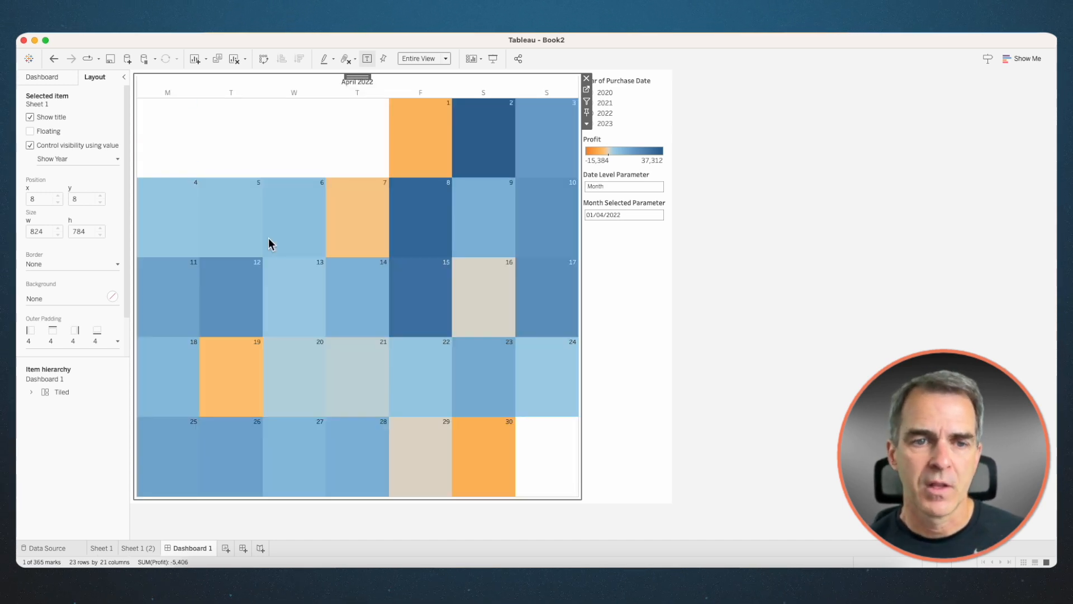
{"action": "mouse_move", "coordinate": [394, 132]}
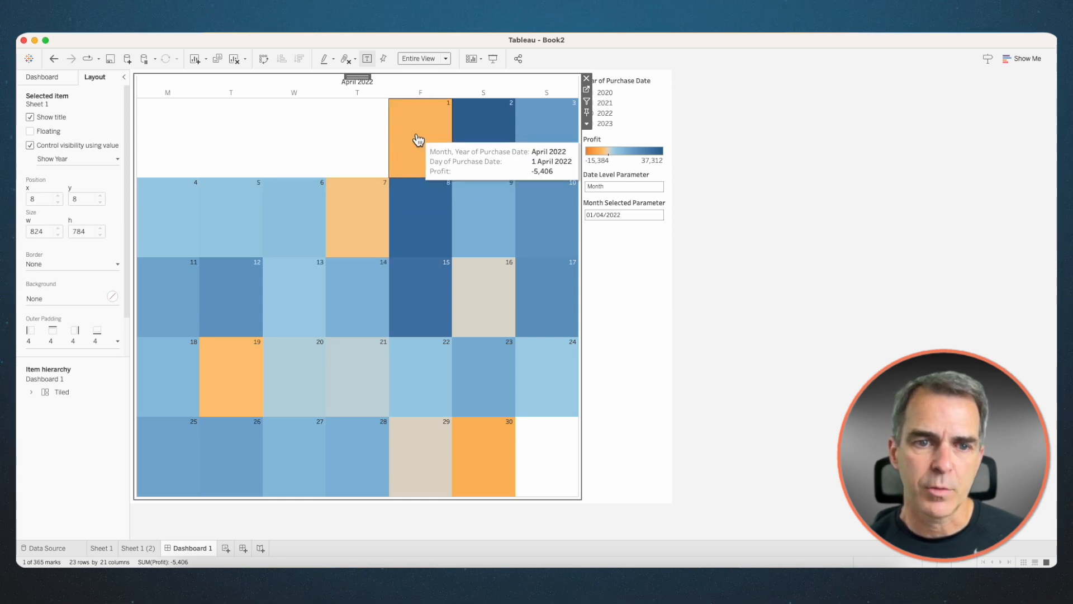
{"action": "left_click", "coordinate": [418, 139]}
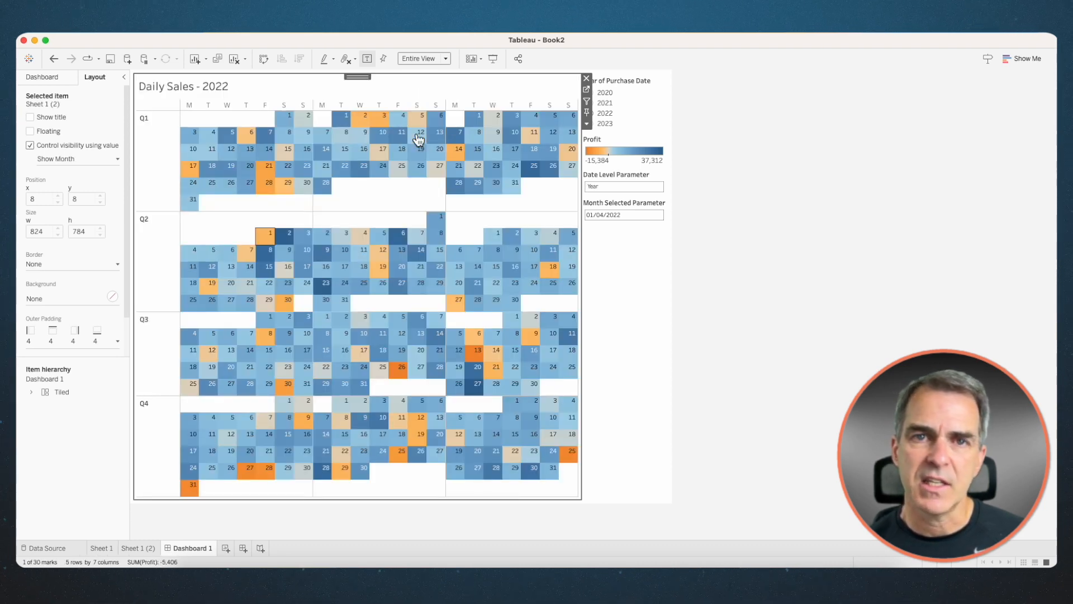
{"action": "left_click", "coordinate": [419, 171]}
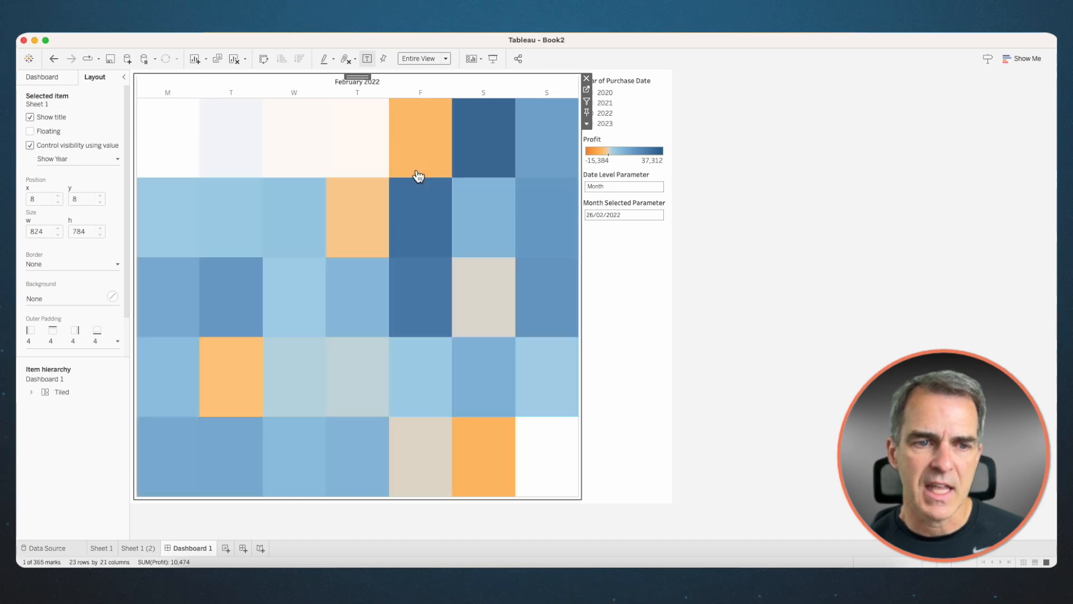
{"action": "left_click", "coordinate": [418, 175]}
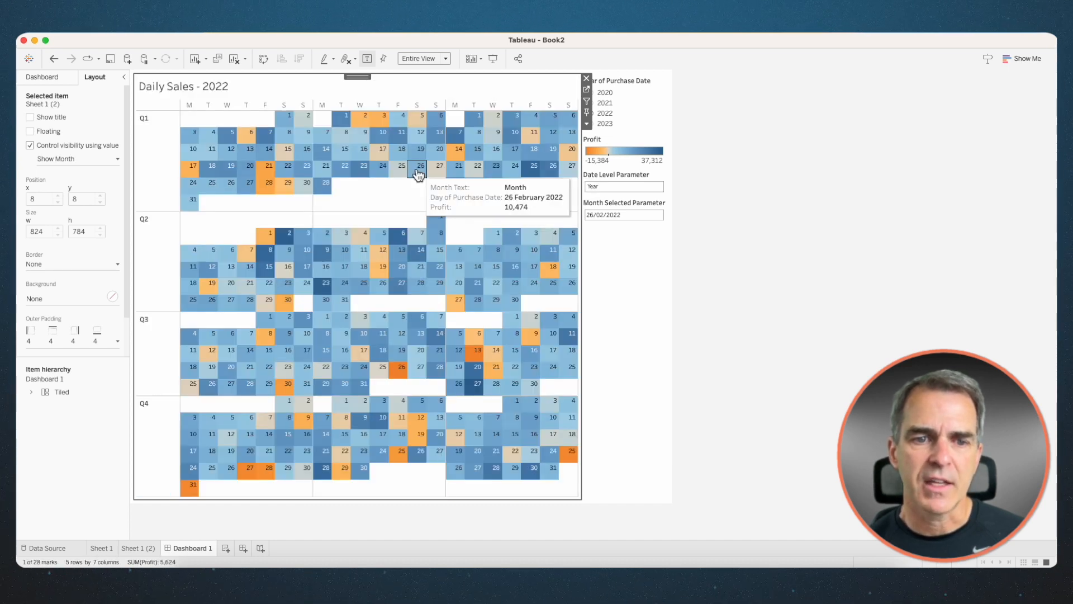